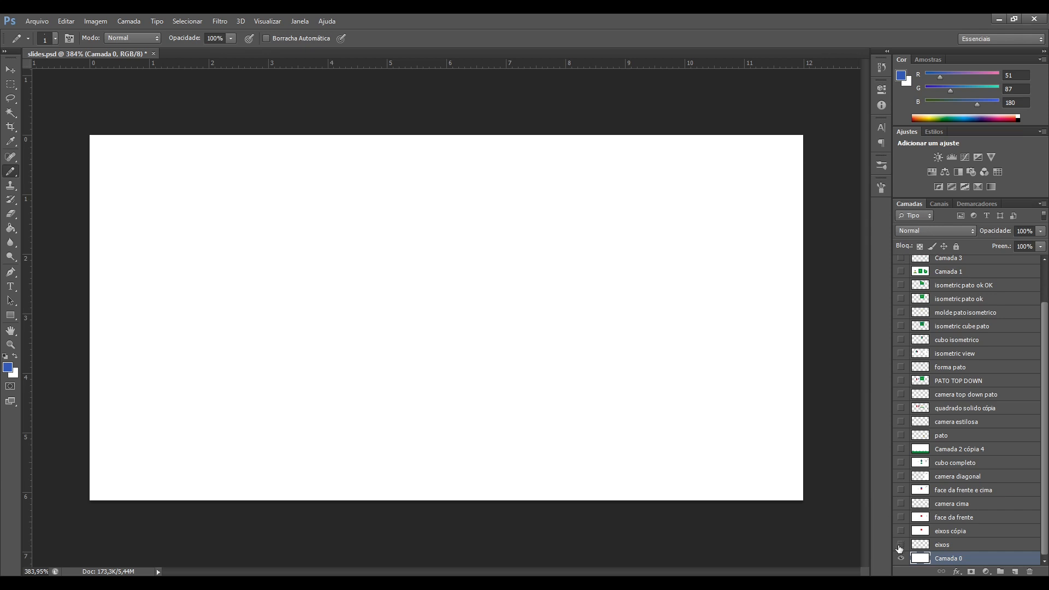
- Show the "eixos" layer with the labelled height, width and depth axes and inspect the diagram up close
{"action": "left_click", "coordinate": [901, 545]}
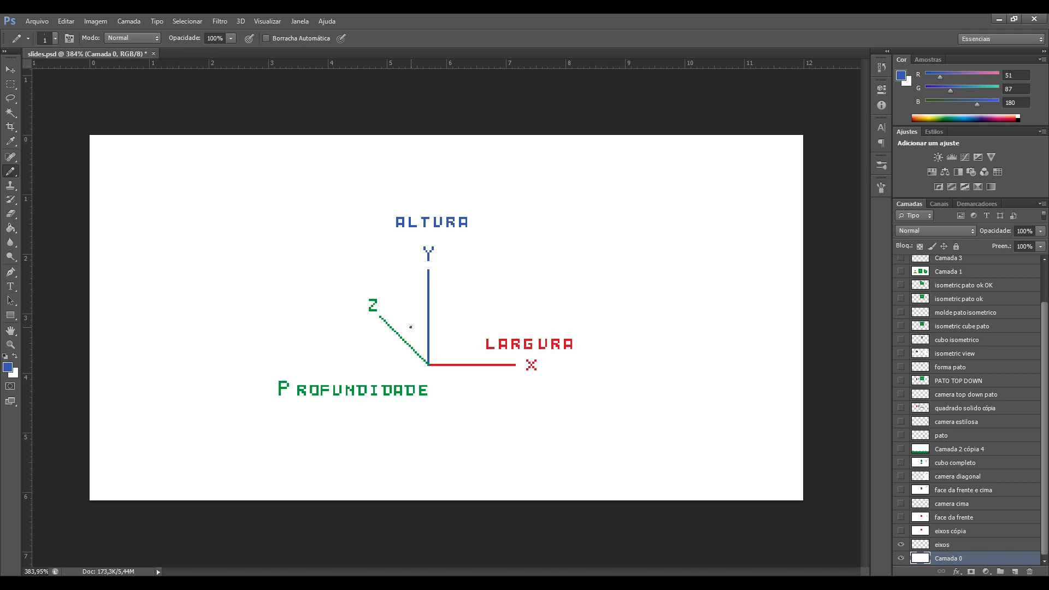
{"action": "scroll", "coordinate": [411, 327], "scroll_direction": "up", "scroll_amount": 2}
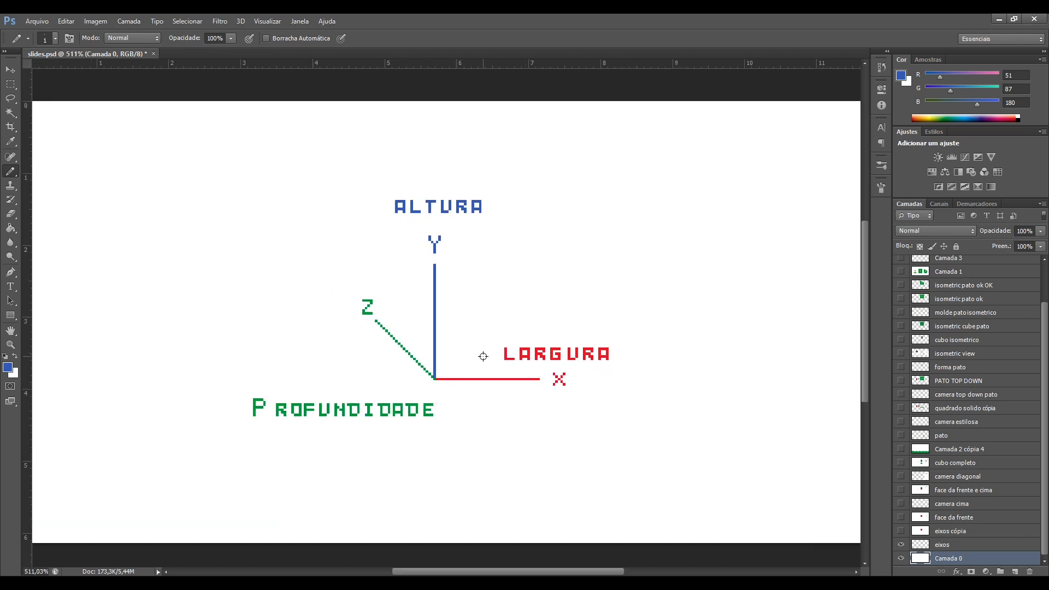
{"action": "scroll", "coordinate": [480, 356], "scroll_direction": "up", "scroll_amount": 1}
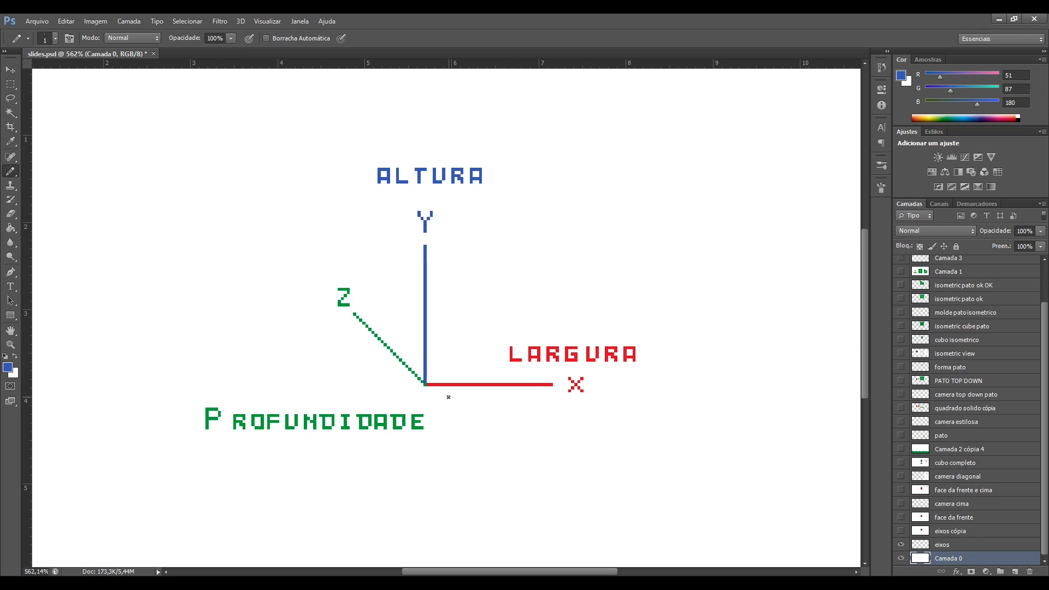
{"action": "scroll", "coordinate": [469, 364], "scroll_direction": "down", "scroll_amount": 2}
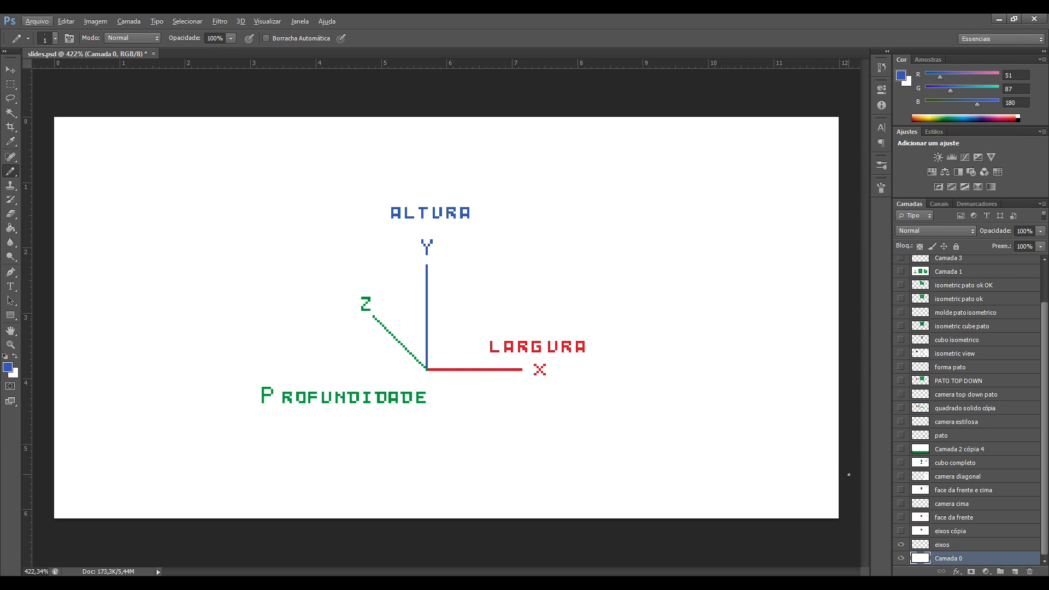
- Show the layers "eixos cópia", "face da frente" and "camera cima"
{"action": "left_click", "coordinate": [901, 530]}
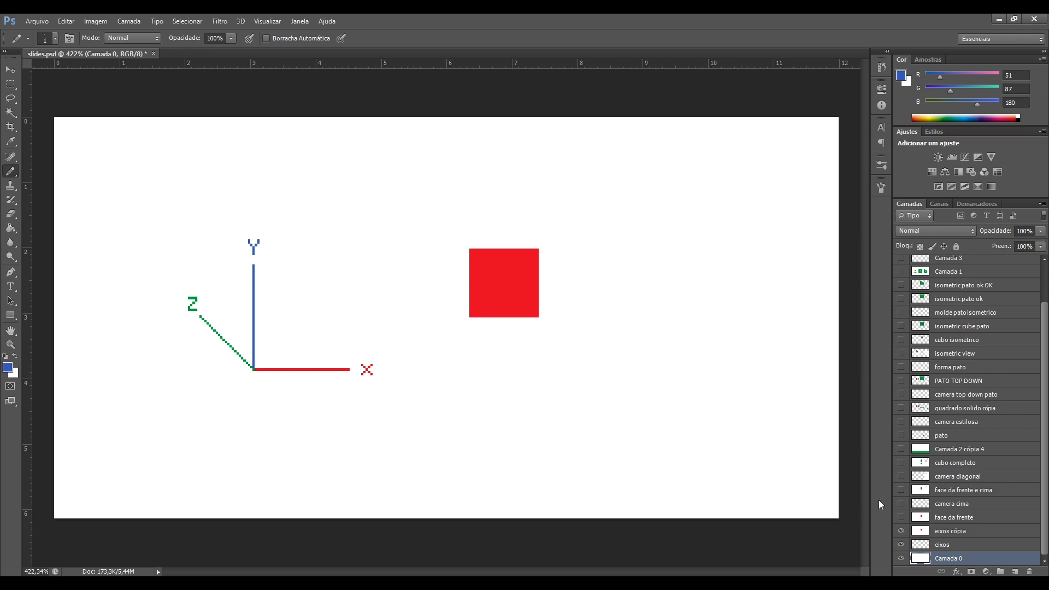
{"action": "left_click", "coordinate": [902, 518]}
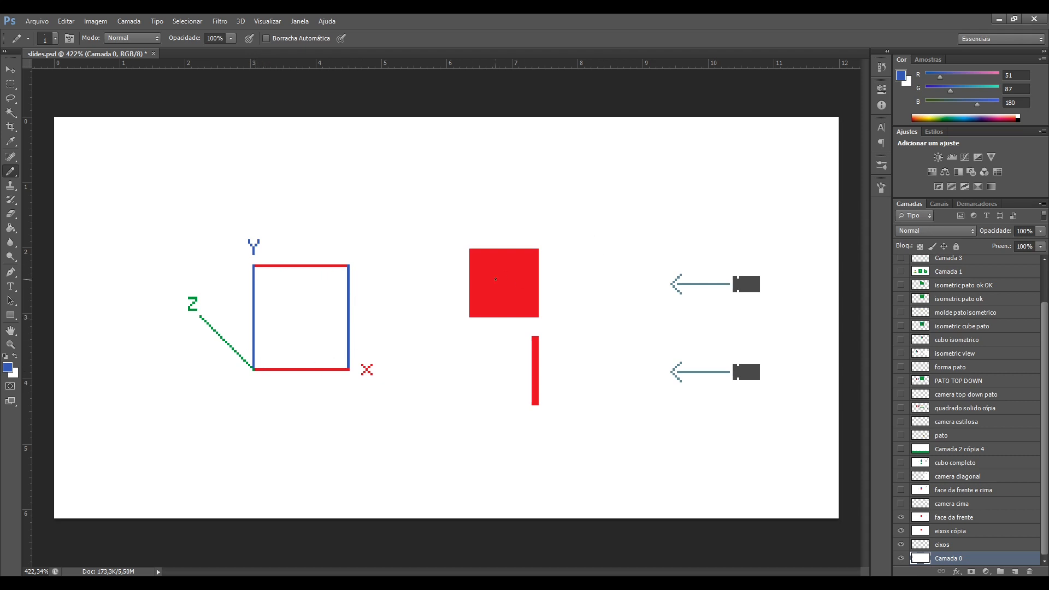
{"action": "left_click", "coordinate": [902, 504]}
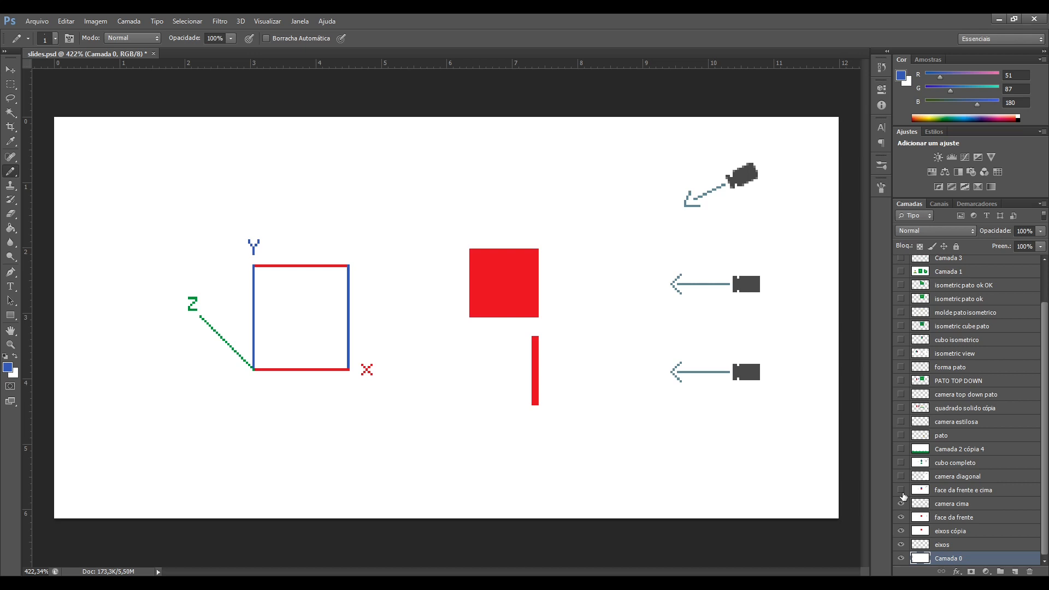
- Switch the "face da frente e cima" layer on and off to compare the front-and-top view with the front-only view
{"action": "left_click", "coordinate": [901, 491]}
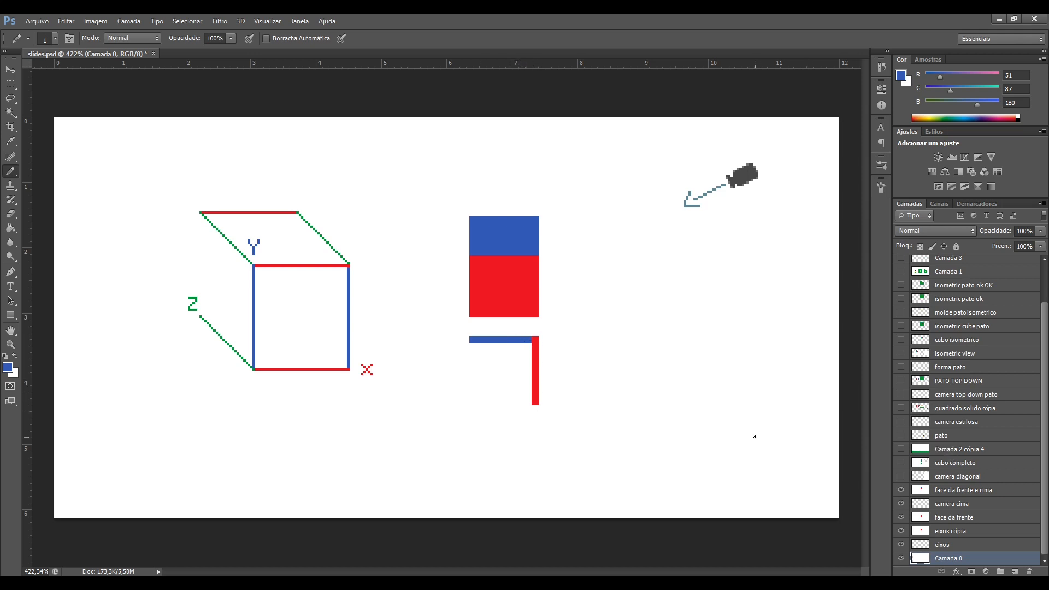
{"action": "left_click", "coordinate": [901, 491]}
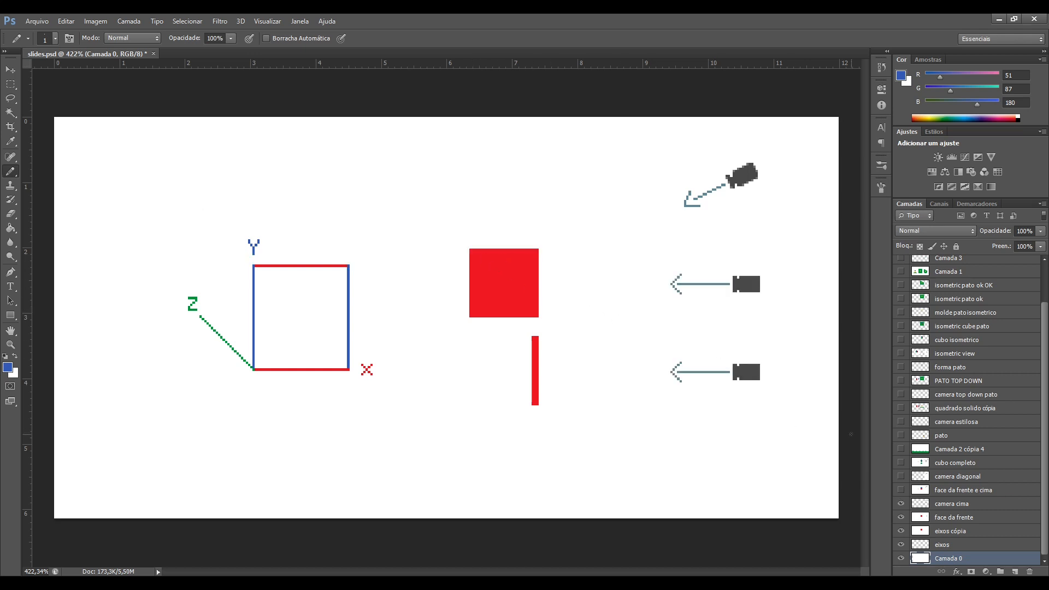
{"action": "left_click", "coordinate": [902, 490]}
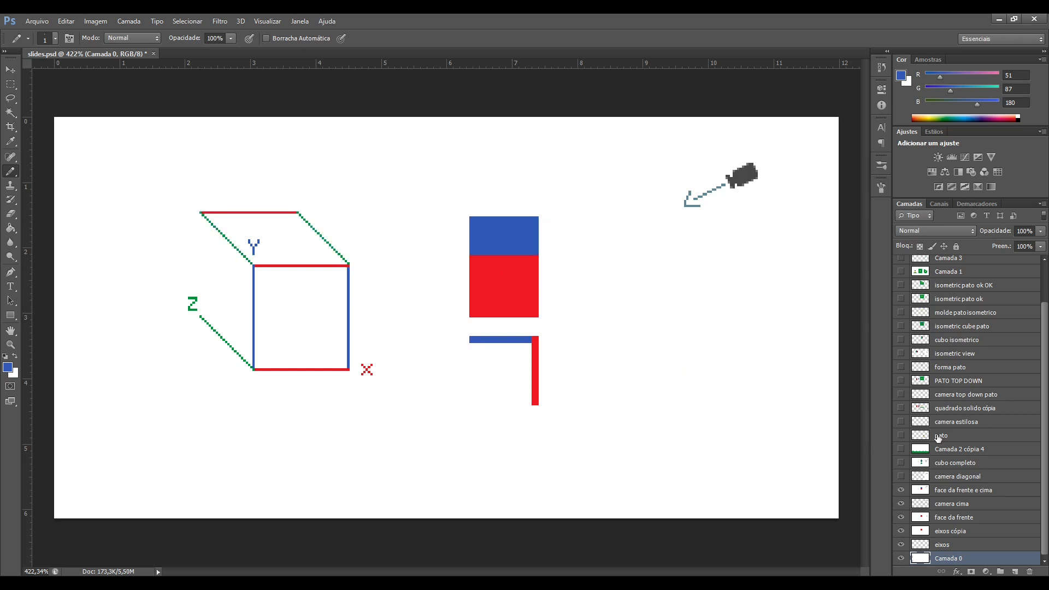
{"action": "left_click", "coordinate": [901, 491]}
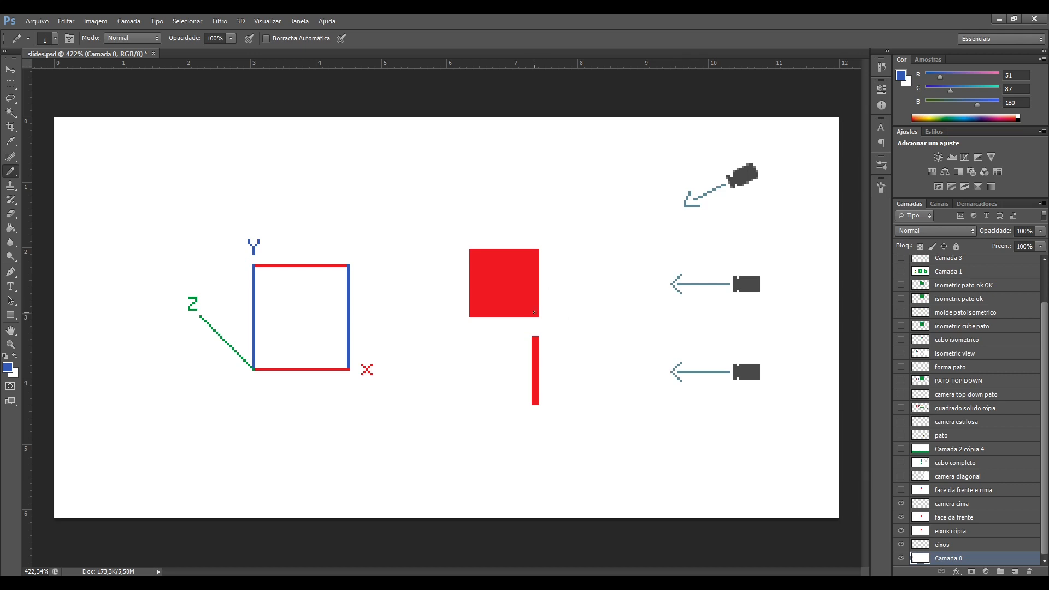
- Try painting a thick blue band above the red square on the "camera cima" layer, and undo the stroke
{"action": "left_click", "coordinate": [953, 504]}
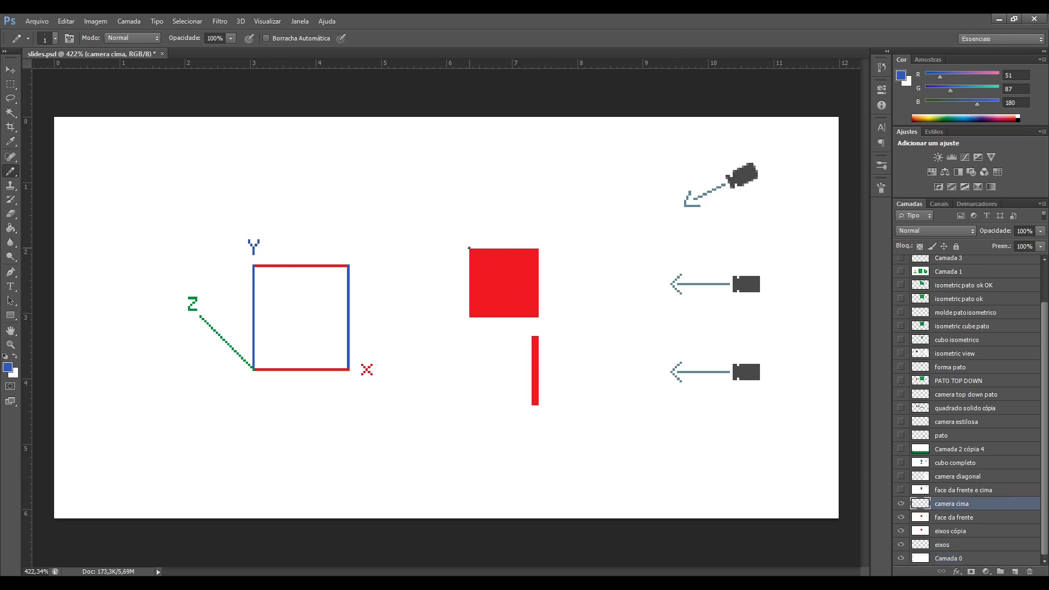
{"action": "left_click_drag", "start_coordinate": [474, 244], "coordinate": [526, 231], "text": "alt"}
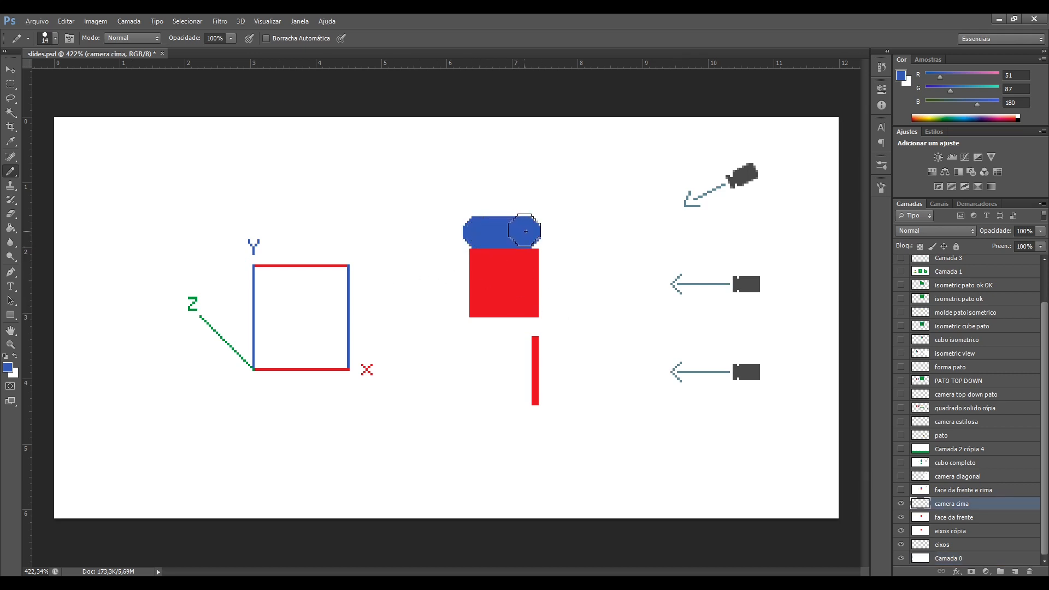
{"action": "key", "text": "ctrl+z"}
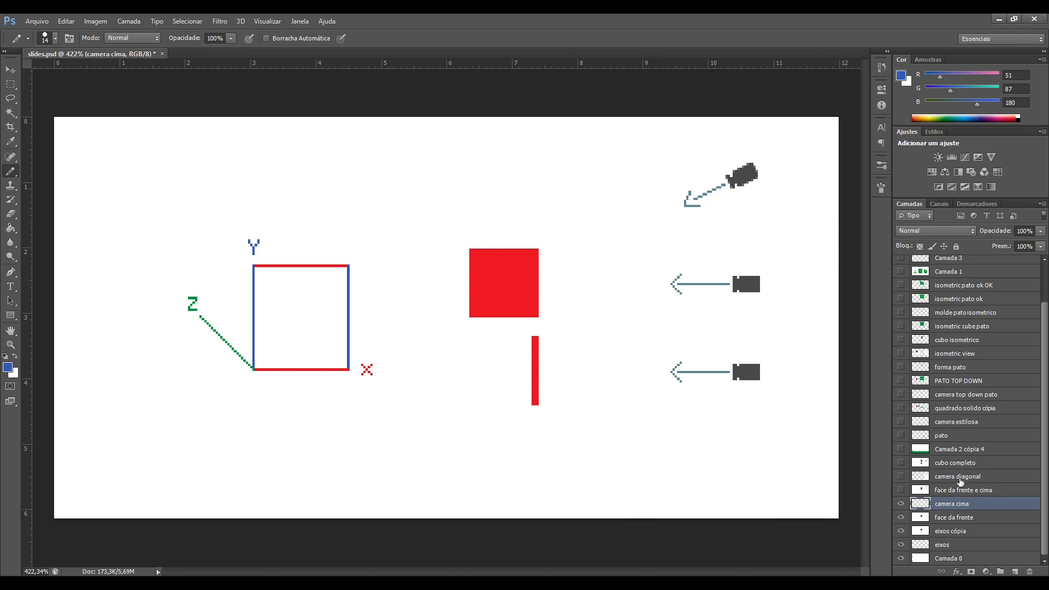
- Show the layers "face da frente e cima", "camera diagonal" and "cubo completo"
{"action": "left_click", "coordinate": [901, 490]}
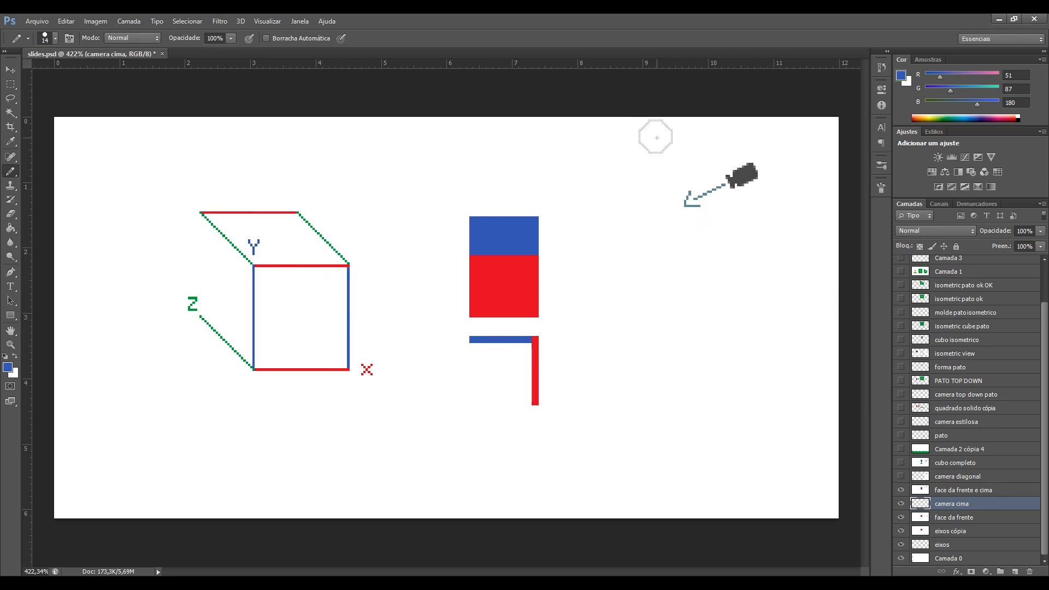
{"action": "left_click", "coordinate": [902, 477]}
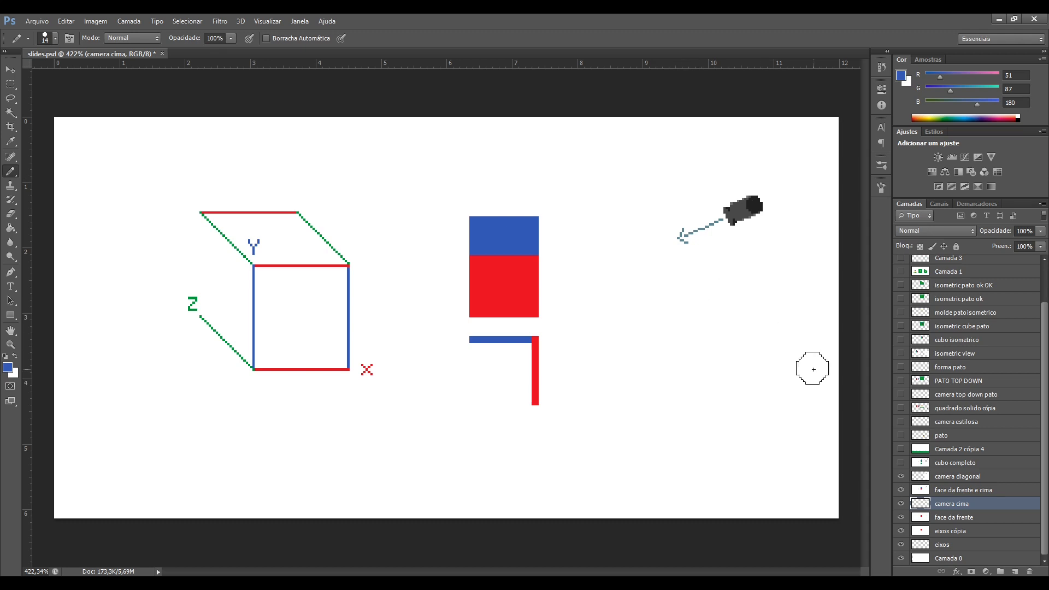
{"action": "left_click", "coordinate": [901, 477]}
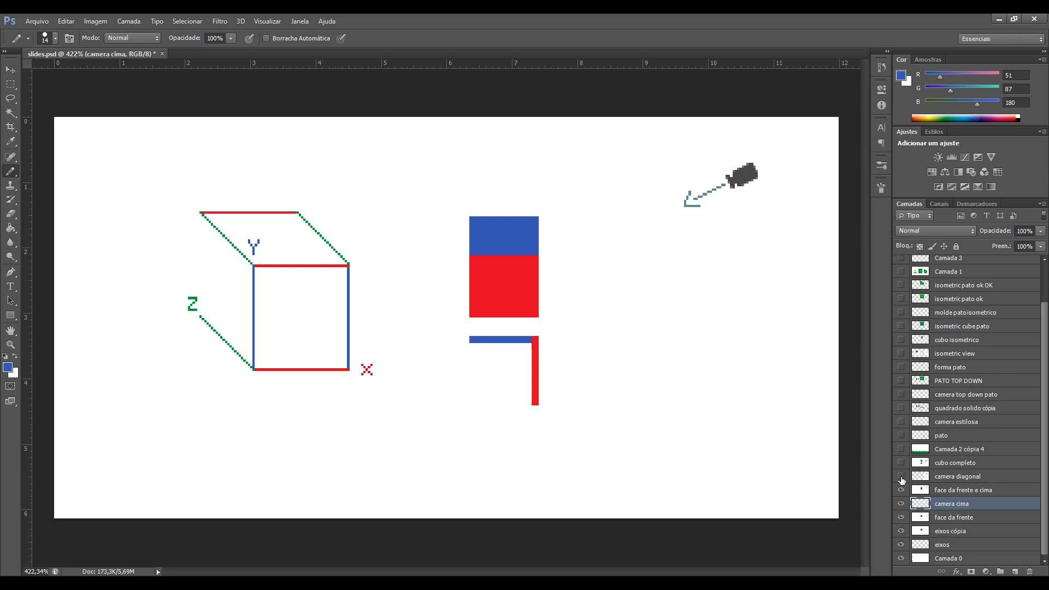
{"action": "left_click", "coordinate": [901, 478]}
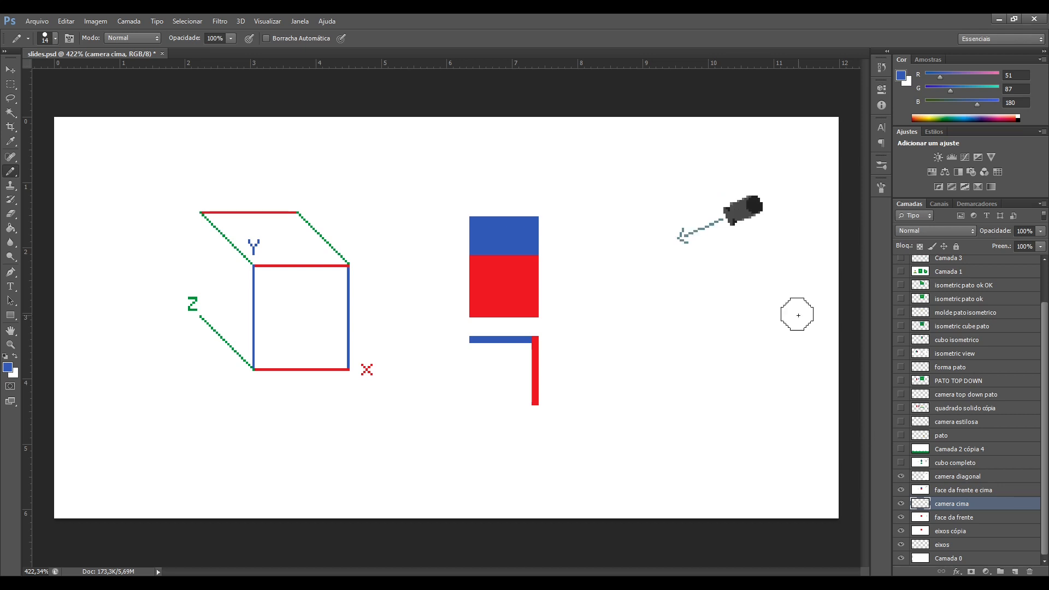
{"action": "left_click", "coordinate": [902, 463]}
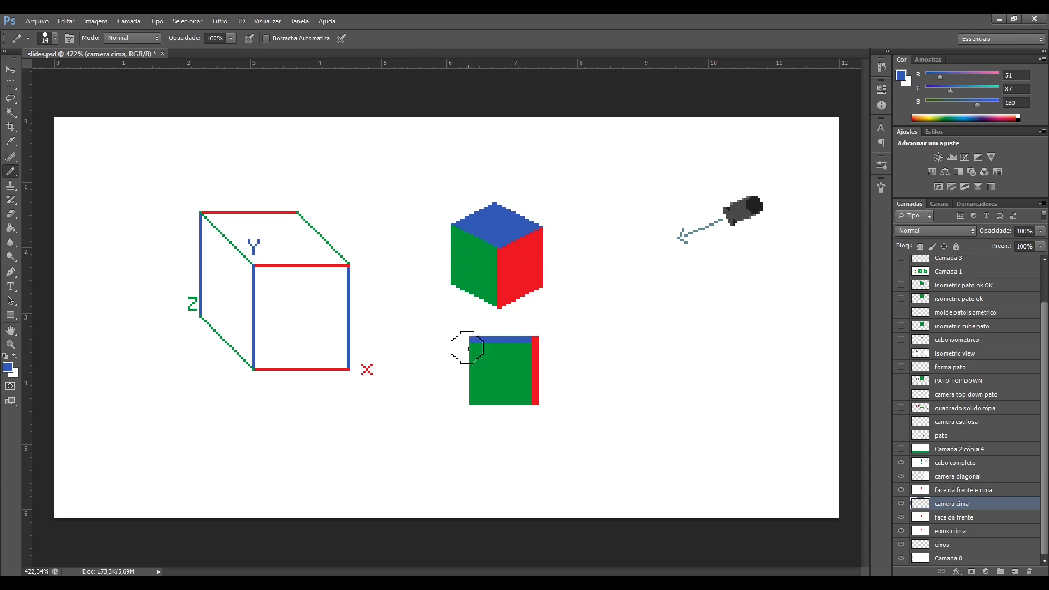
- Reduce the pencil size to 1 px and examine the three coloured faces of the isometric cube up close
{"action": "key", "text": "bracketleft"}
{"action": "key", "text": "bracketleft"}
{"action": "key", "text": "bracketleft"}
{"action": "key", "text": "bracketleft"}
{"action": "key", "text": "bracketleft"}
{"action": "key", "text": "bracketleft"}
{"action": "key", "text": "bracketleft"}
{"action": "key", "text": "bracketleft"}
{"action": "key", "text": "bracketleft"}
{"action": "key", "text": "bracketleft"}
{"action": "scroll", "coordinate": [499, 264], "scroll_direction": "up", "scroll_amount": 9}
{"action": "key", "text": "alt"}
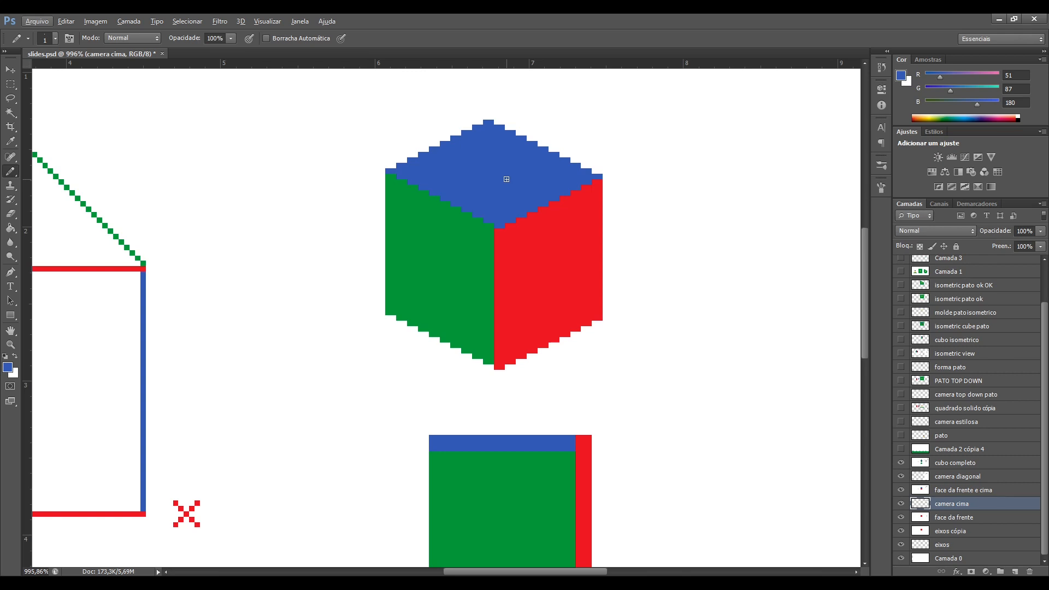
{"action": "scroll", "coordinate": [507, 179], "scroll_direction": "down", "scroll_amount": 5}
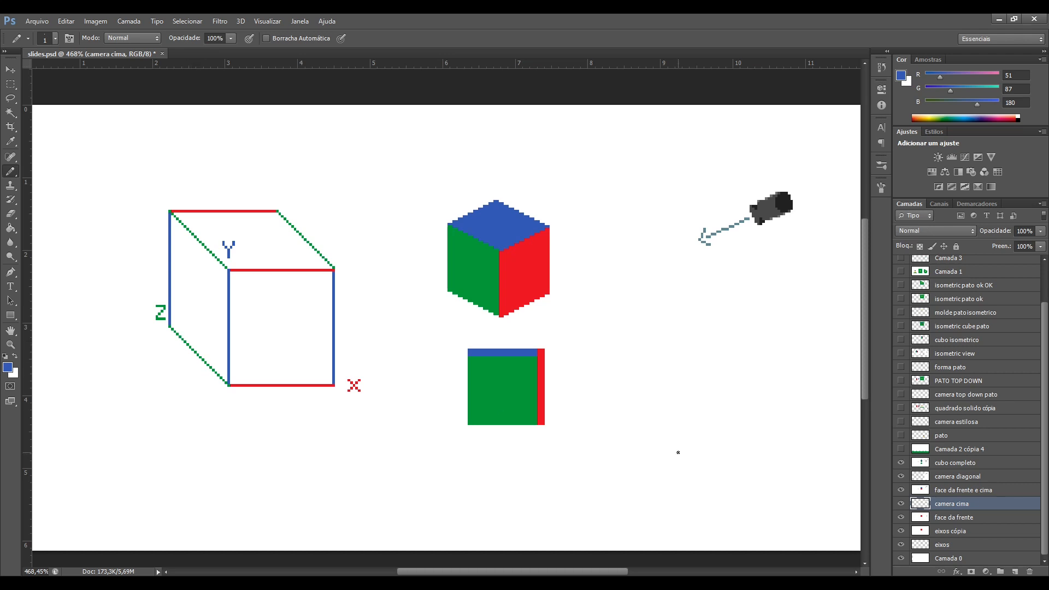
- Show the grass background layer "Camada 2 cópia 4" above the cube slides and fit the whole canvas in view
{"action": "left_click", "coordinate": [901, 462]}
{"action": "left_click", "coordinate": [901, 462]}
{"action": "left_click", "coordinate": [901, 449]}
{"action": "scroll", "coordinate": [551, 360], "scroll_direction": "down", "scroll_amount": 3}
{"action": "scroll", "coordinate": [513, 360], "scroll_direction": "up", "scroll_amount": 2}
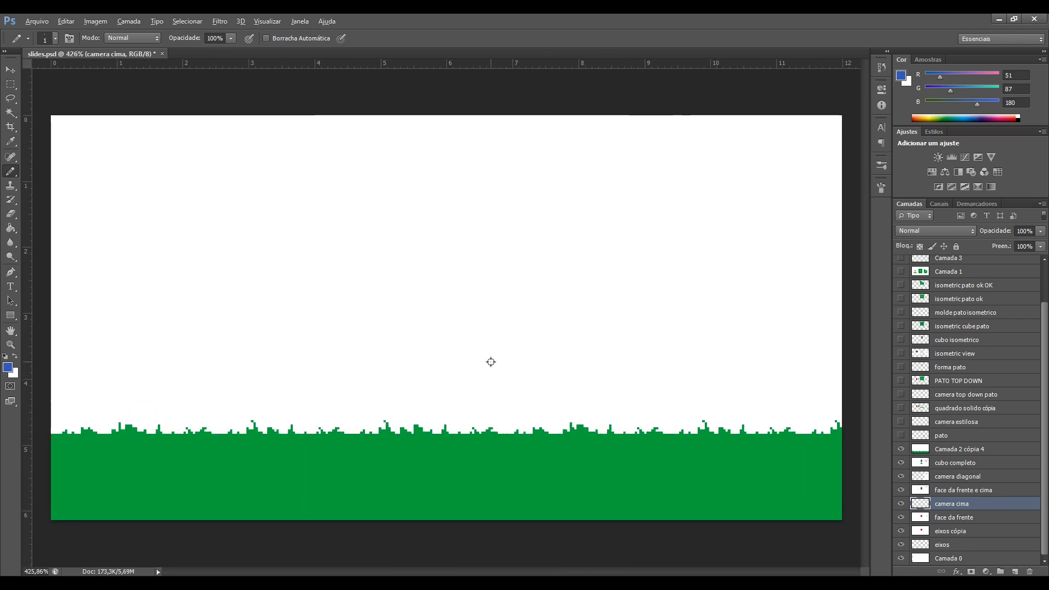
- Show the layers "pato", "camera estilosa" and "quadrado solido cópia" over the grass scene
{"action": "left_click", "coordinate": [901, 435]}
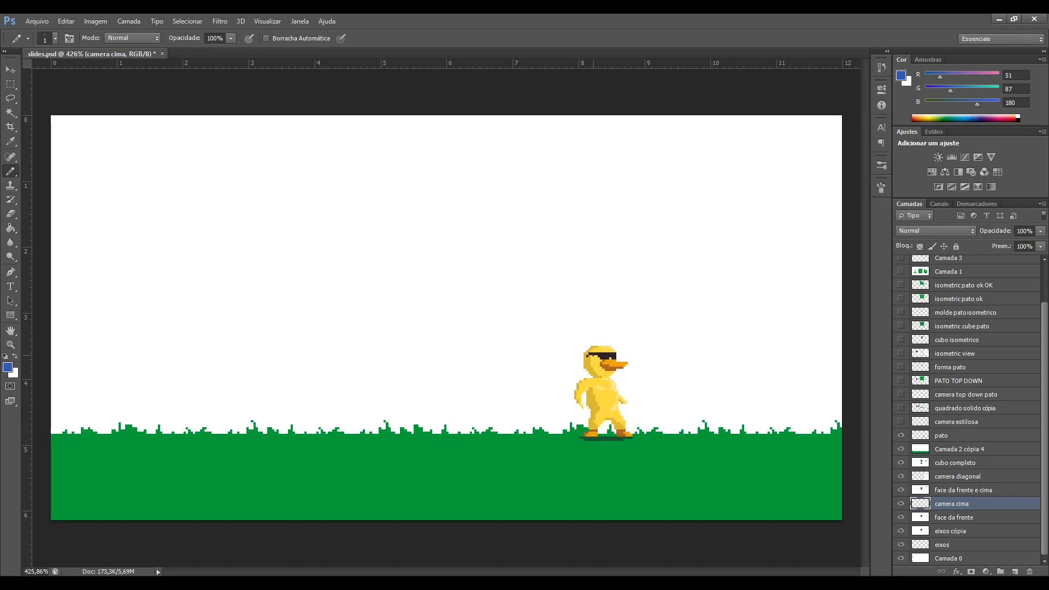
{"action": "left_click", "coordinate": [901, 421]}
{"action": "left_click", "coordinate": [901, 409]}
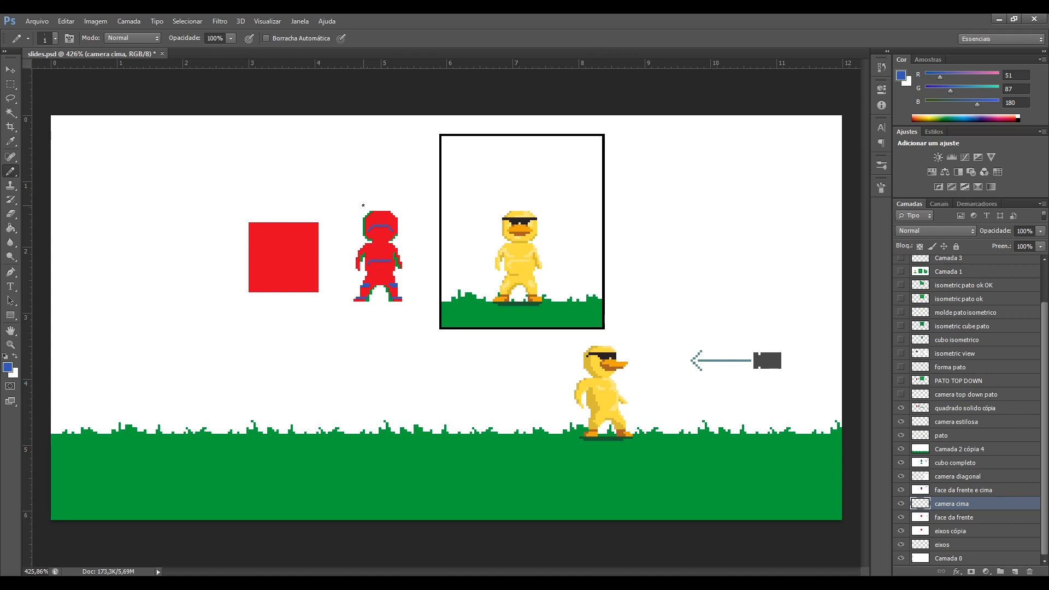
- Examine the red square, the colour-coded duck figure and the framed front-view duck side by side
{"action": "scroll", "coordinate": [363, 206], "scroll_direction": "up", "scroll_amount": 6}
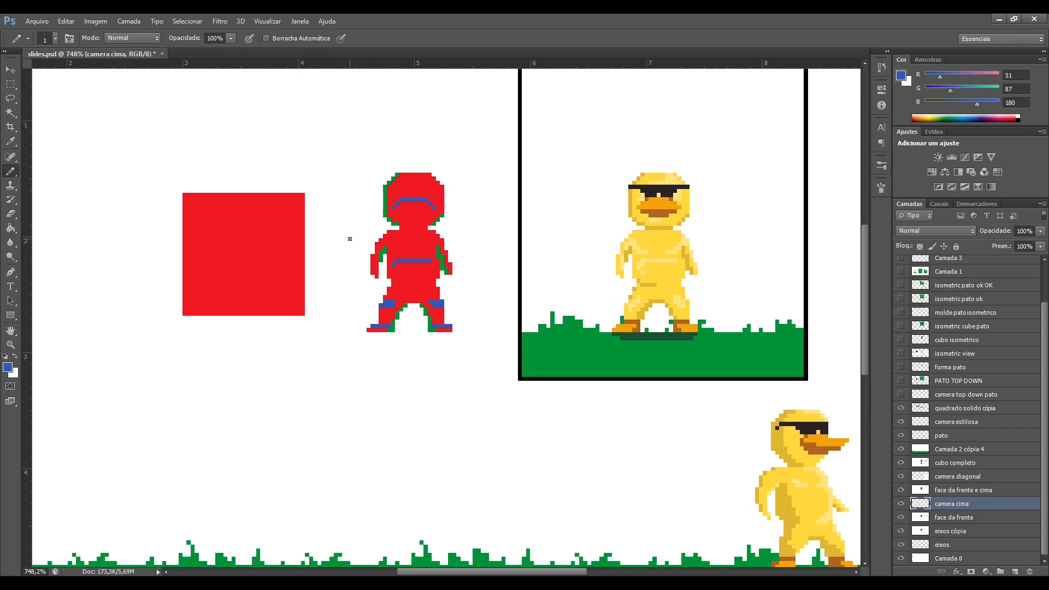
{"action": "scroll", "coordinate": [349, 239], "scroll_direction": "up", "scroll_amount": 2}
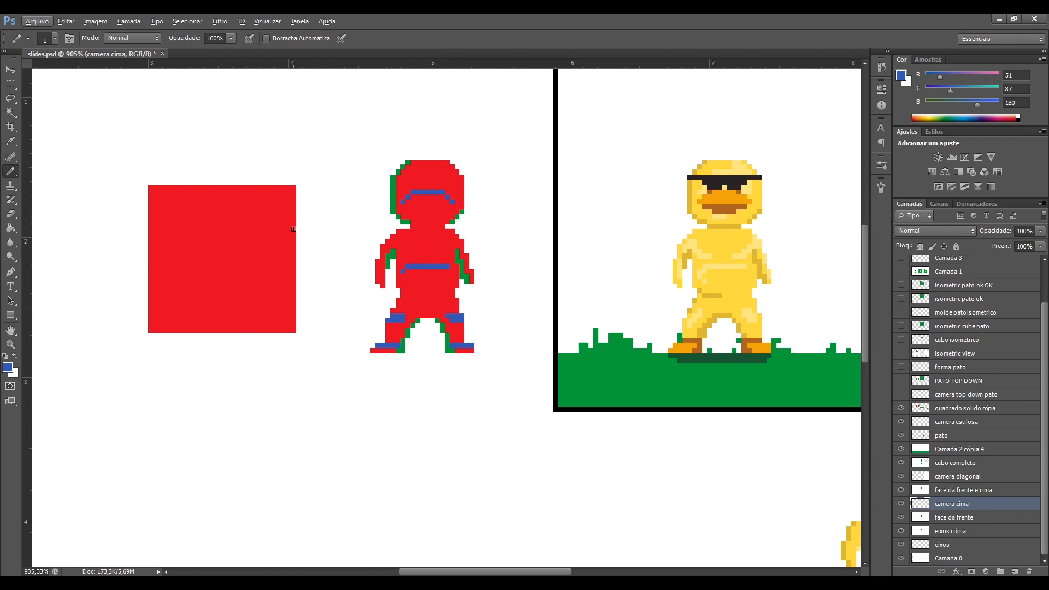
{"action": "scroll", "coordinate": [426, 221], "scroll_direction": "up", "scroll_amount": 1}
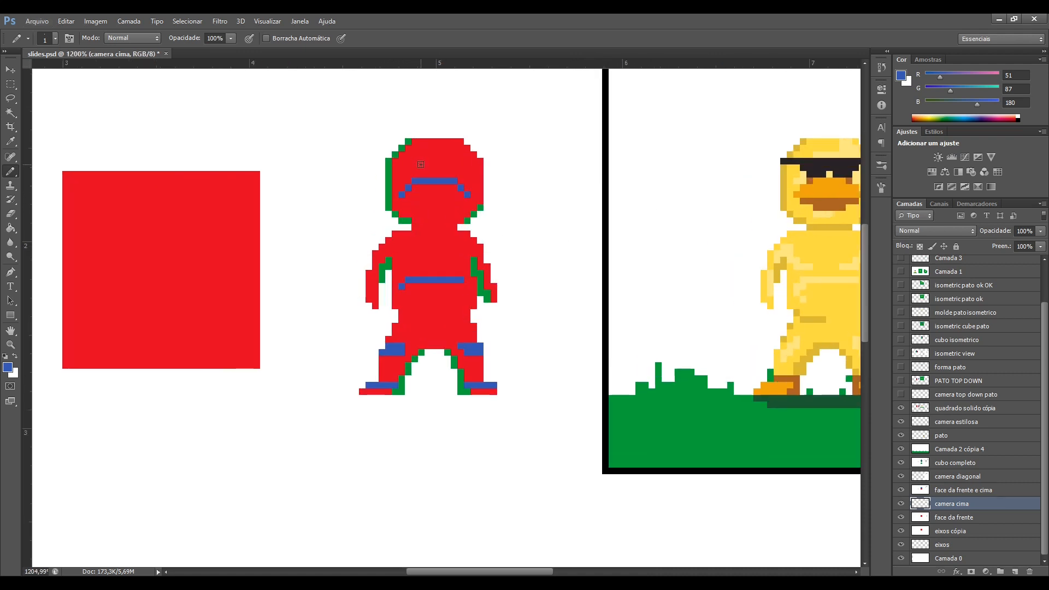
{"action": "scroll", "coordinate": [535, 289], "scroll_direction": "down", "scroll_amount": 1}
{"action": "scroll", "coordinate": [508, 287], "scroll_direction": "right", "scroll_amount": 2}
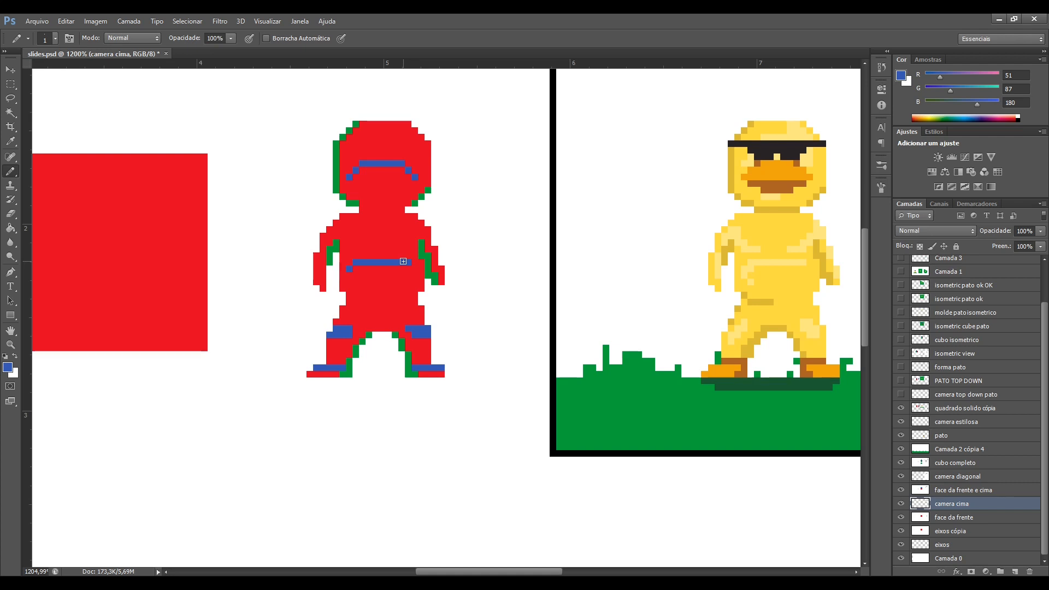
{"action": "scroll", "coordinate": [350, 233], "scroll_direction": "down", "scroll_amount": 3}
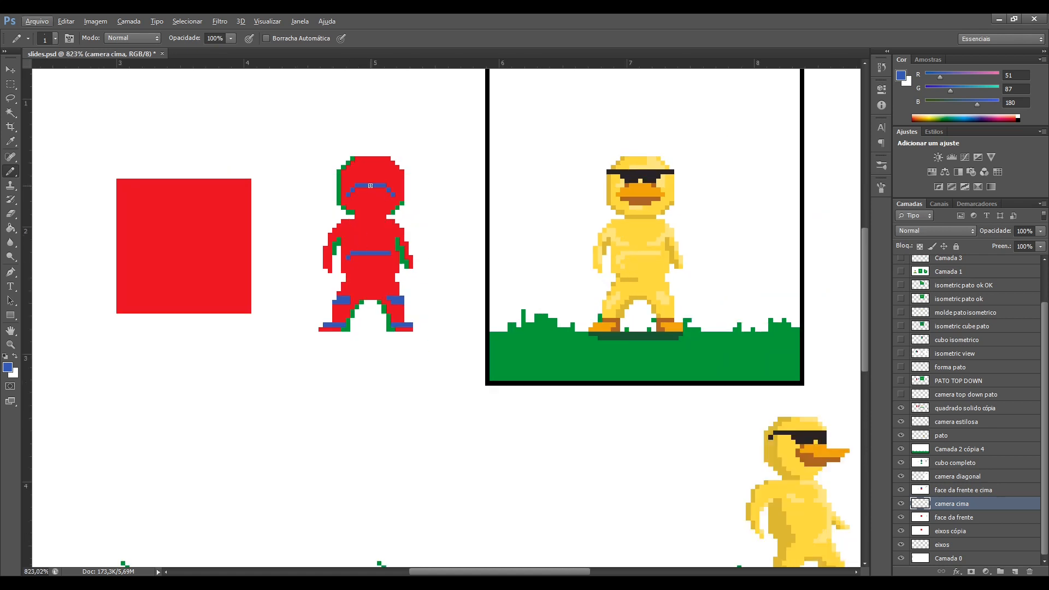
{"action": "scroll", "coordinate": [515, 190], "scroll_direction": "down", "scroll_amount": 2}
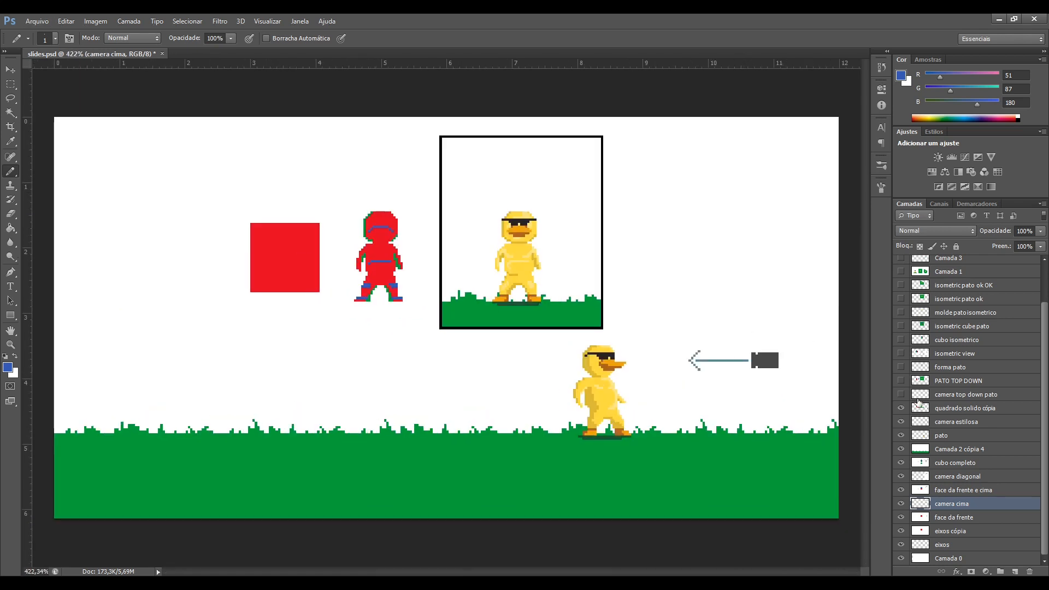
- Show the layers "camera top down pato" and "PATO TOP DOWN", and compare the top-down duck with its front view
{"action": "left_click", "coordinate": [901, 394]}
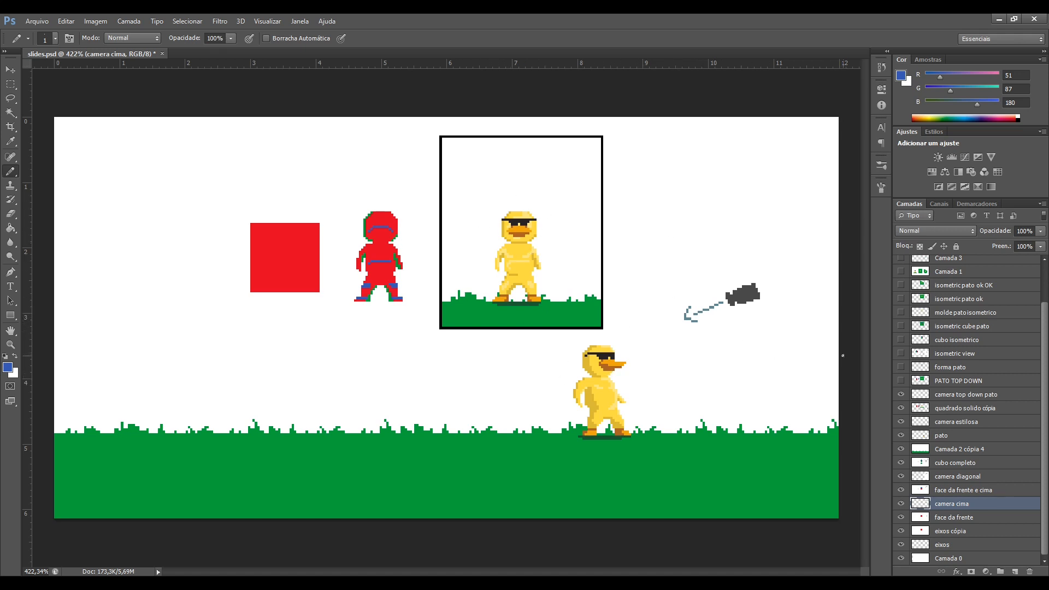
{"action": "left_click", "coordinate": [900, 381]}
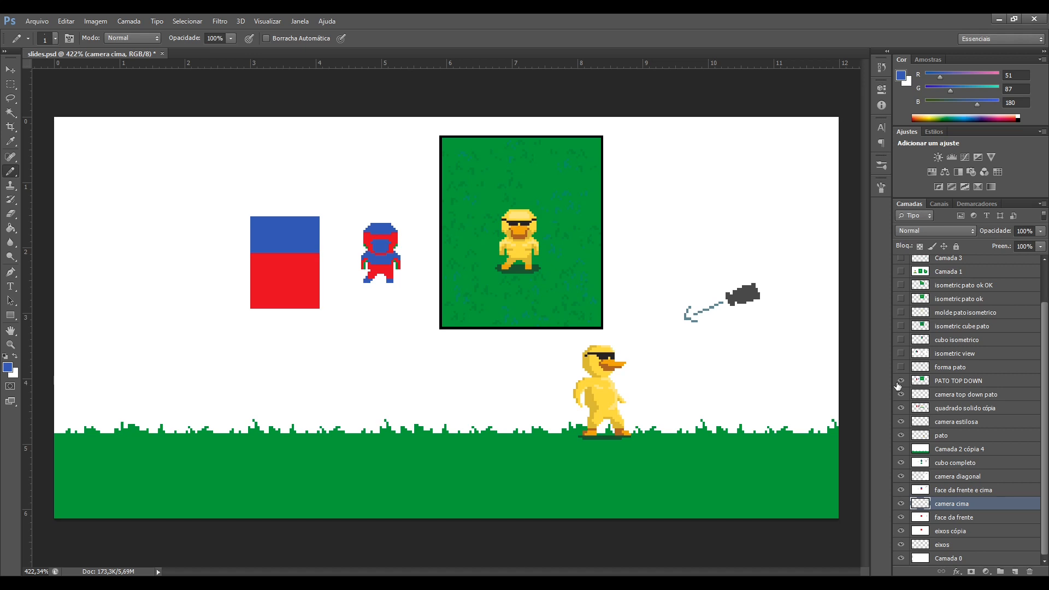
{"action": "scroll", "coordinate": [413, 270], "scroll_direction": "up", "scroll_amount": 4}
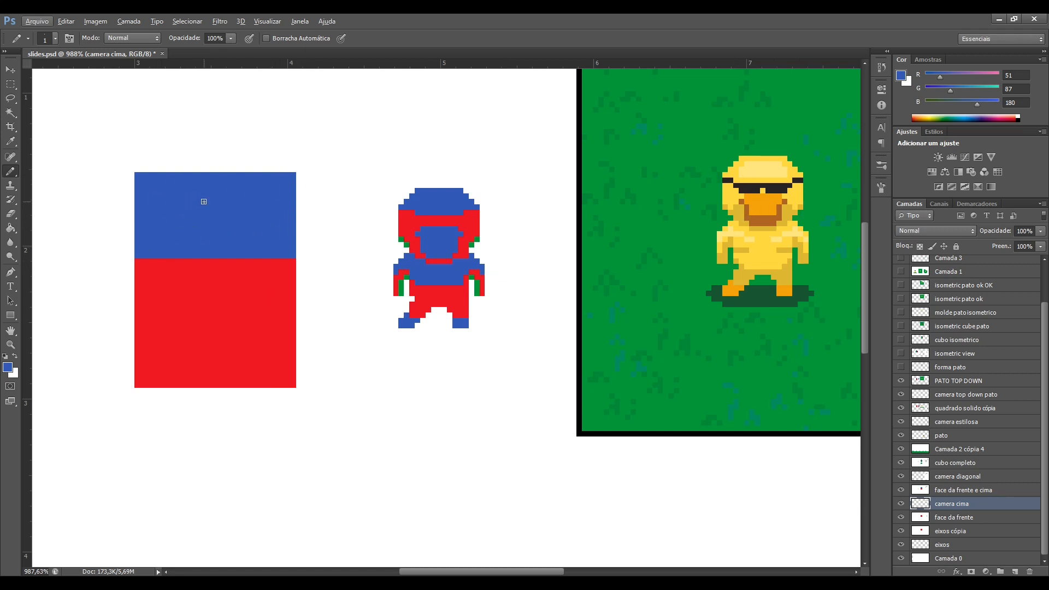
{"action": "left_click", "coordinate": [902, 381]}
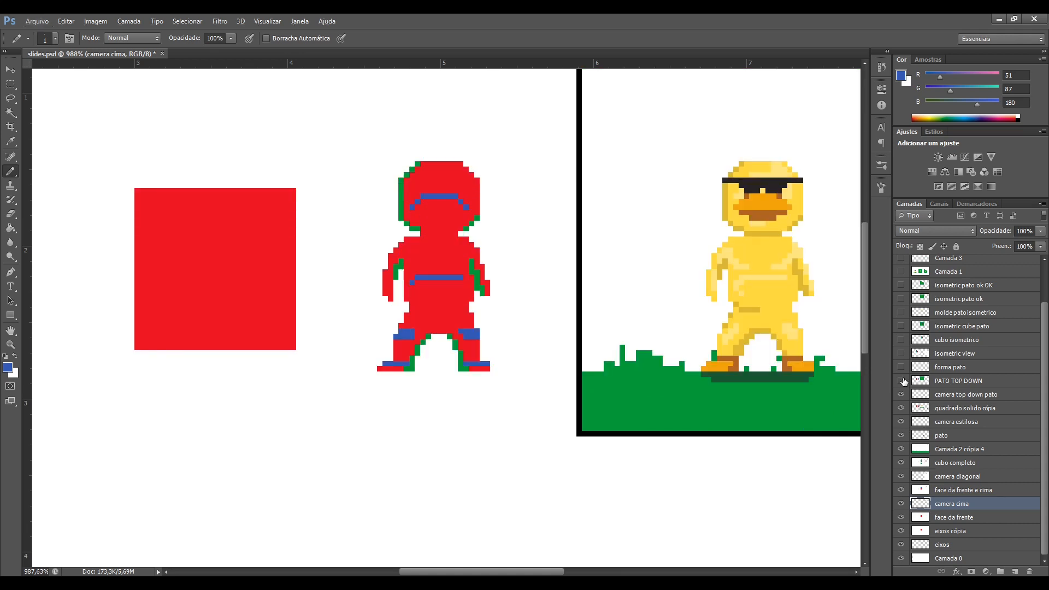
{"action": "left_click", "coordinate": [902, 381]}
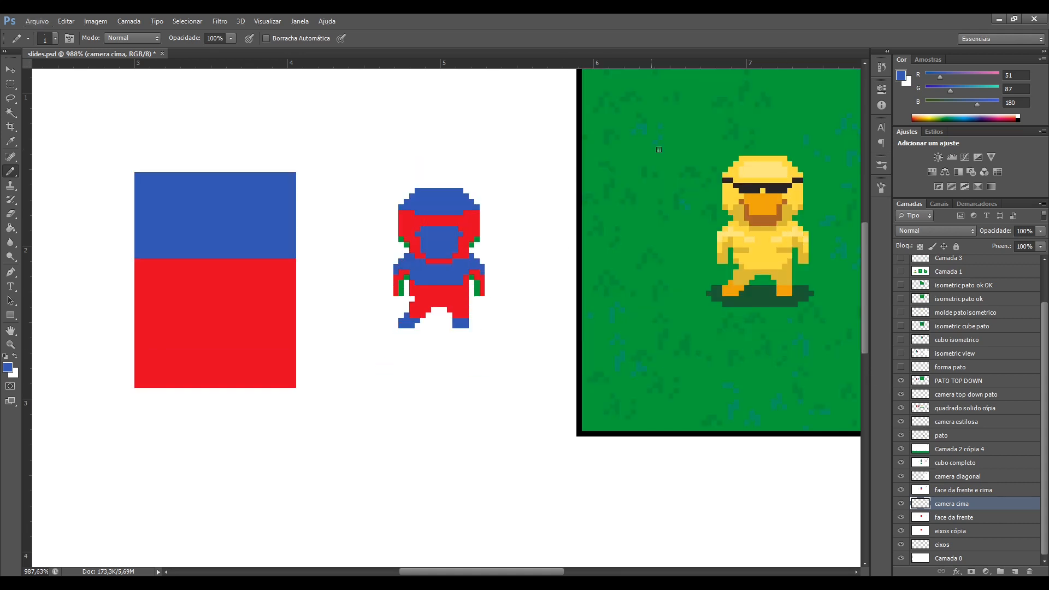
- Compare the top-down duck with its front view by hiding and reshowing the layer "PATO TOP DOWN"
{"action": "scroll", "coordinate": [562, 327], "scroll_direction": "down", "scroll_amount": 5}
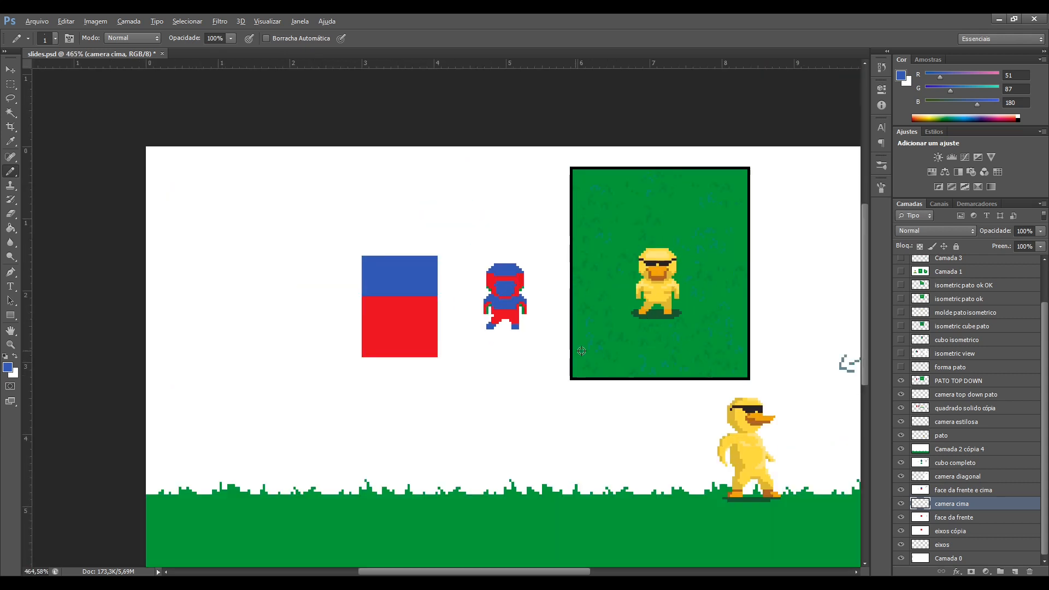
{"action": "scroll", "coordinate": [491, 271], "scroll_direction": "up", "scroll_amount": 2}
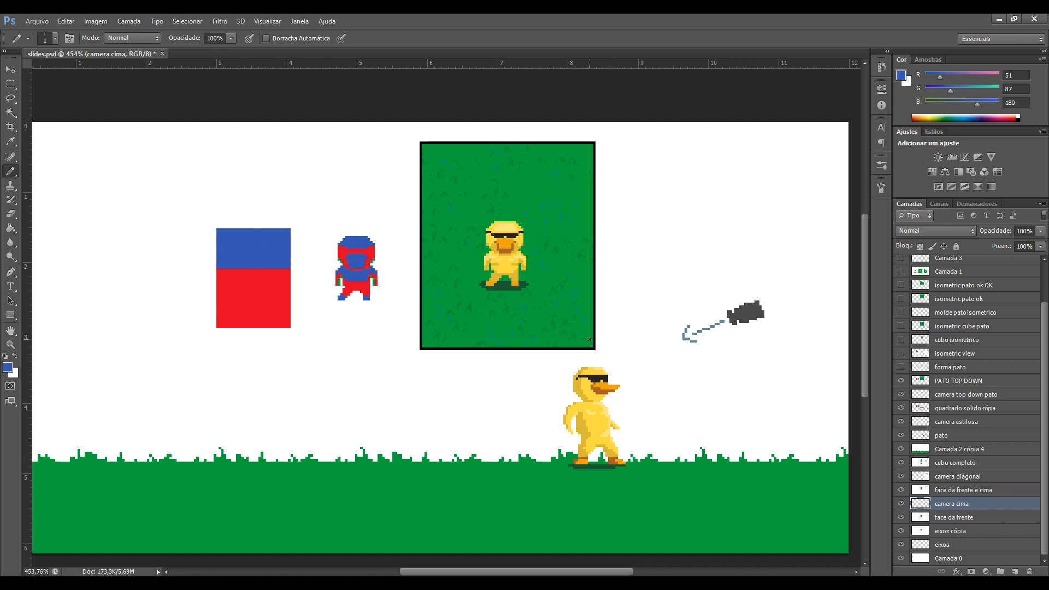
{"action": "left_click", "coordinate": [901, 381]}
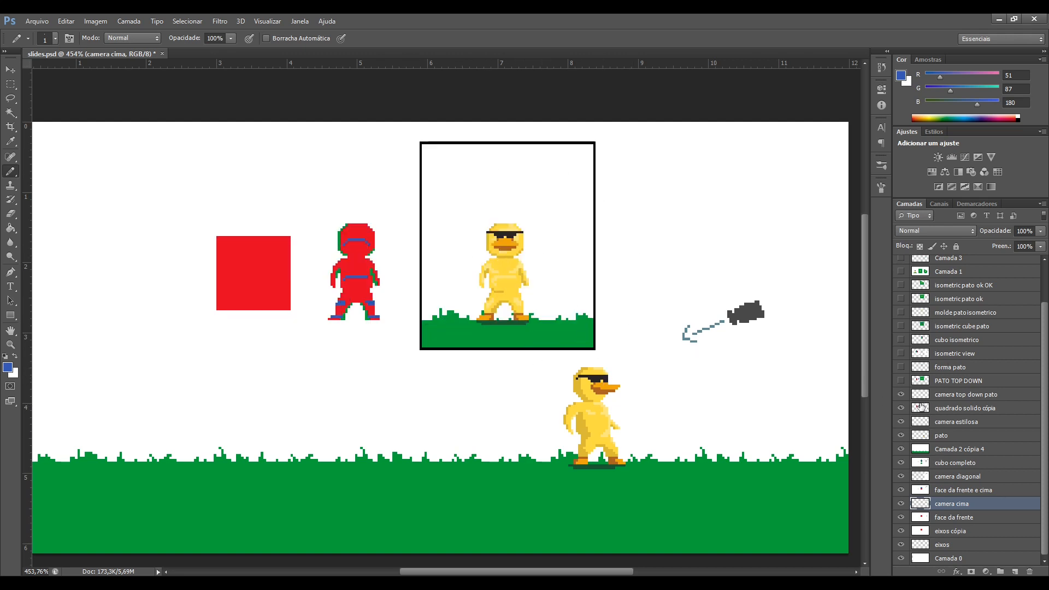
{"action": "left_click", "coordinate": [902, 381]}
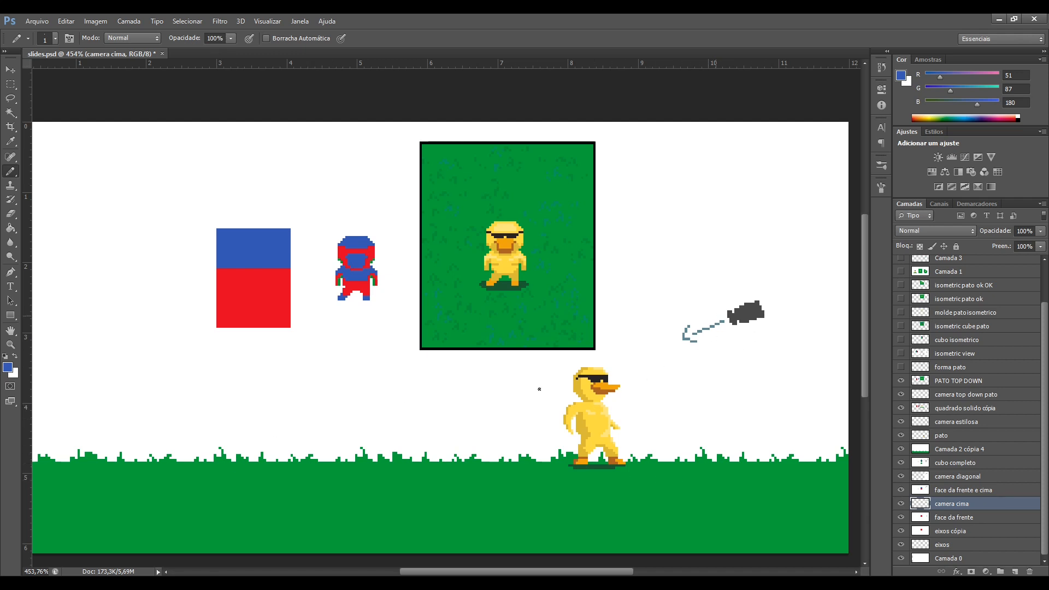
- Sketch blue sight lines from the tilted camera around the side-view duck to the ground, and undo them
{"action": "left_click", "coordinate": [948, 382]}
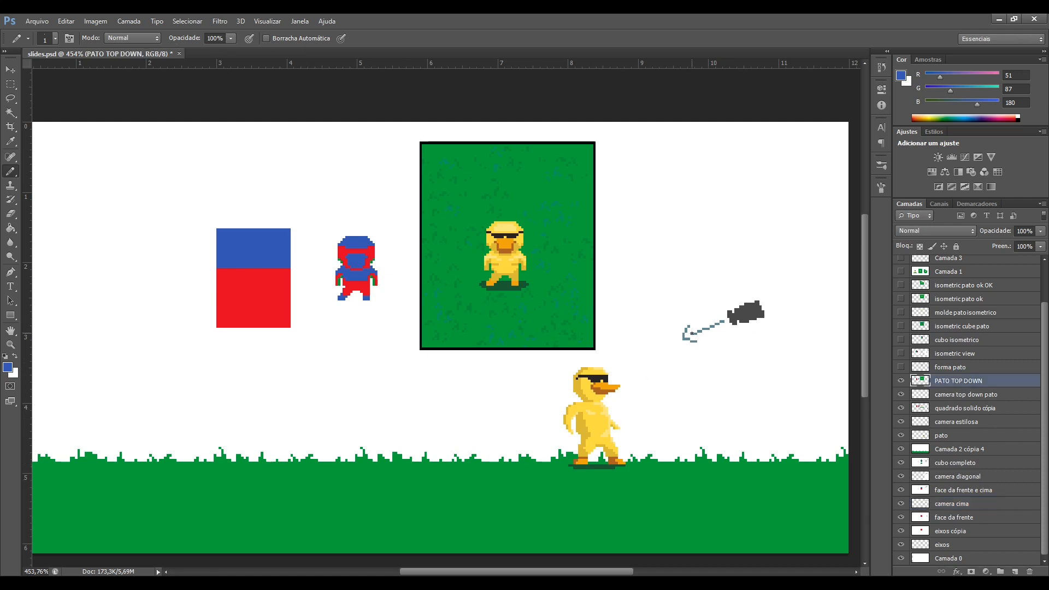
{"action": "left_click_drag", "start_coordinate": [689, 329], "coordinate": [363, 440]}
{"action": "mouse_move", "coordinate": [303, 453]}
{"action": "left_mouse_down"}
{"action": "mouse_move", "coordinate": [572, 464]}
{"action": "mouse_move", "coordinate": [675, 450]}
{"action": "mouse_move", "coordinate": [725, 349]}
{"action": "left_mouse_up"}
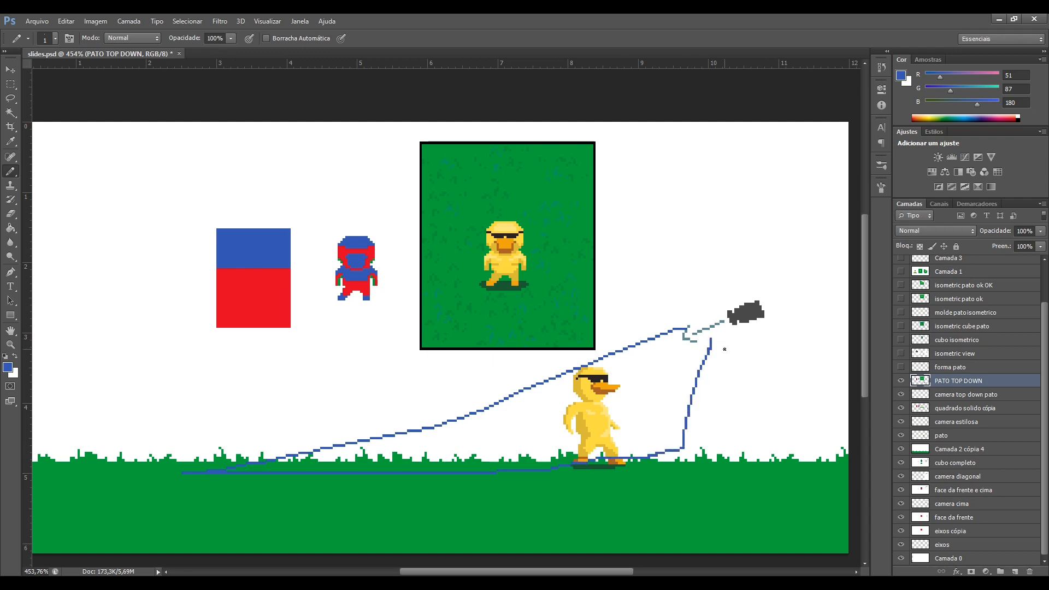
{"action": "key", "text": "ctrl+z"}
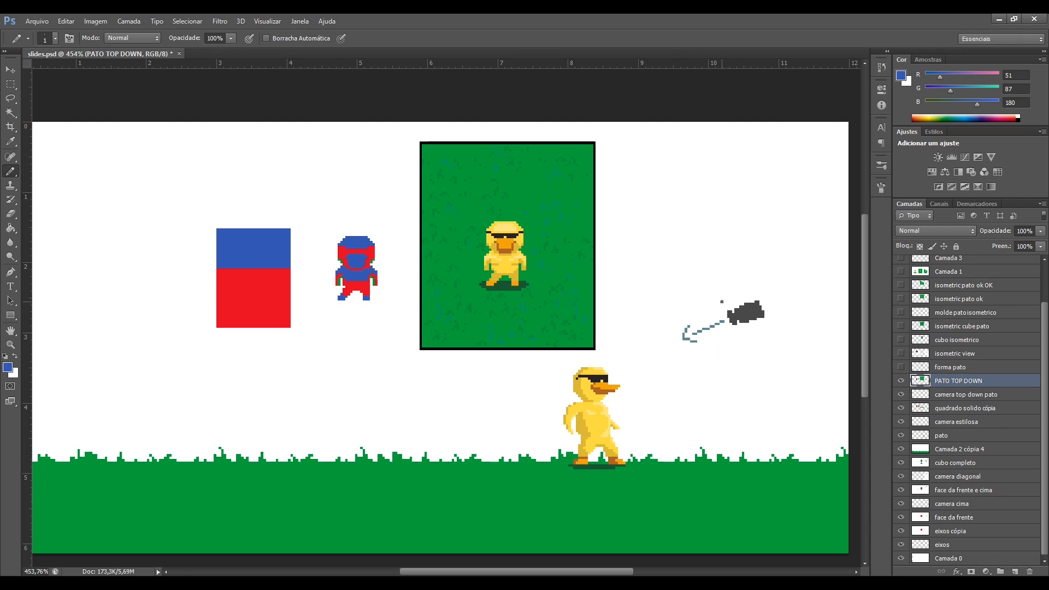
{"action": "mouse_move", "coordinate": [725, 311]}
{"action": "left_mouse_down"}
{"action": "mouse_move", "coordinate": [391, 450]}
{"action": "mouse_move", "coordinate": [633, 450]}
{"action": "mouse_move", "coordinate": [699, 349]}
{"action": "mouse_move", "coordinate": [730, 324]}
{"action": "left_mouse_up"}
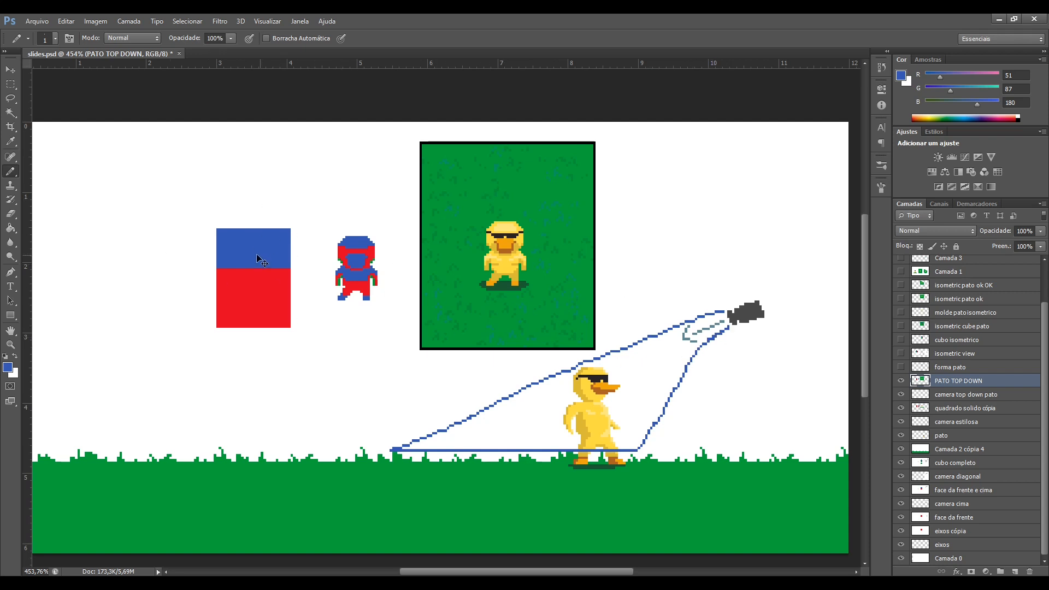
{"action": "key", "text": "ctrl+z"}
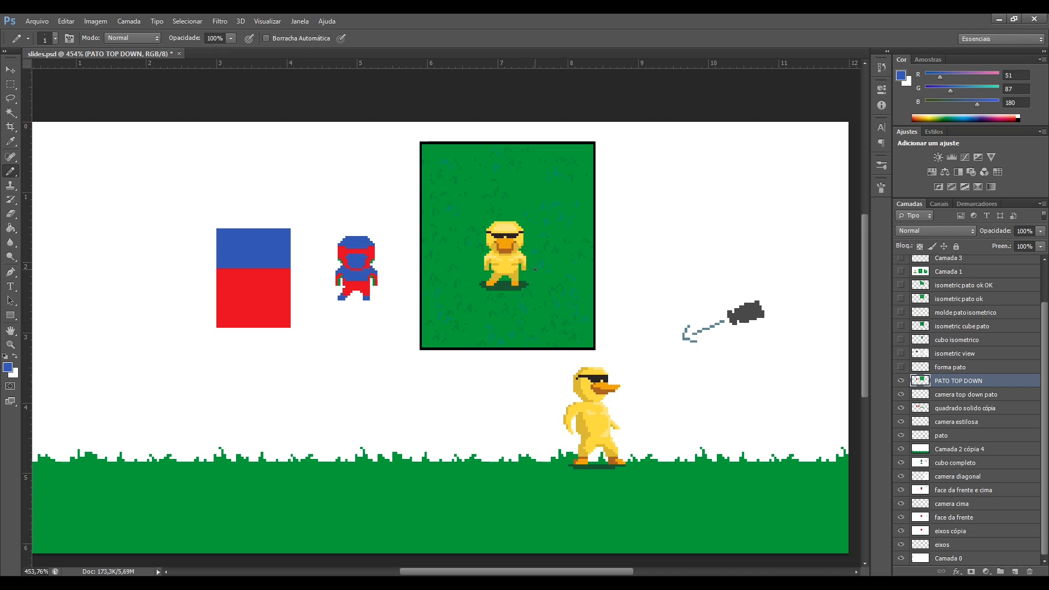
- Show the layer "forma pato" over the top-down duck and examine how the two-tone block encloses it
{"action": "scroll", "coordinate": [517, 212], "scroll_direction": "up", "scroll_amount": 3}
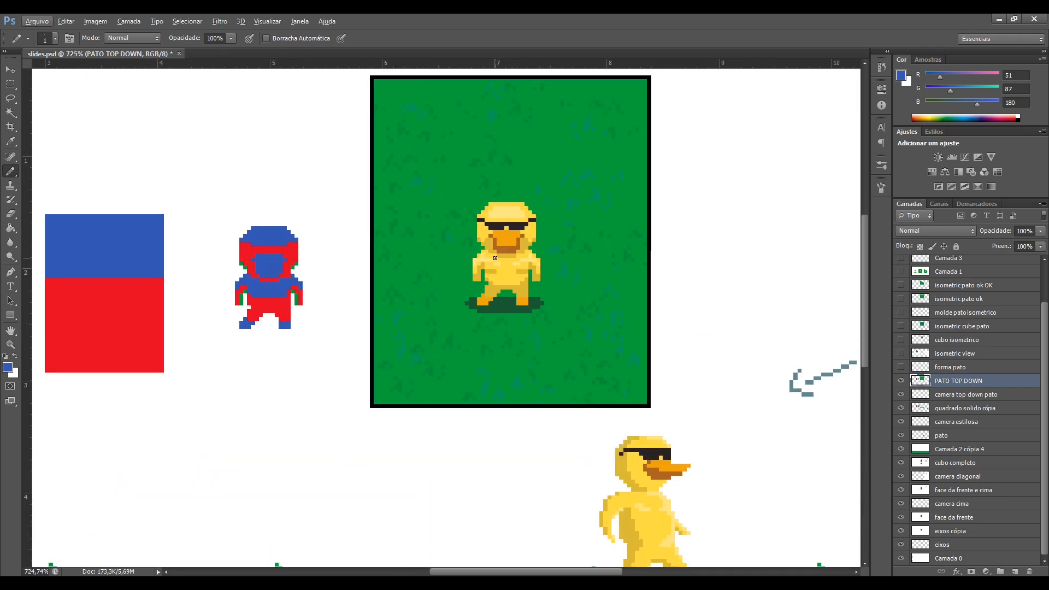
{"action": "scroll", "coordinate": [483, 217], "scroll_direction": "down", "scroll_amount": 3}
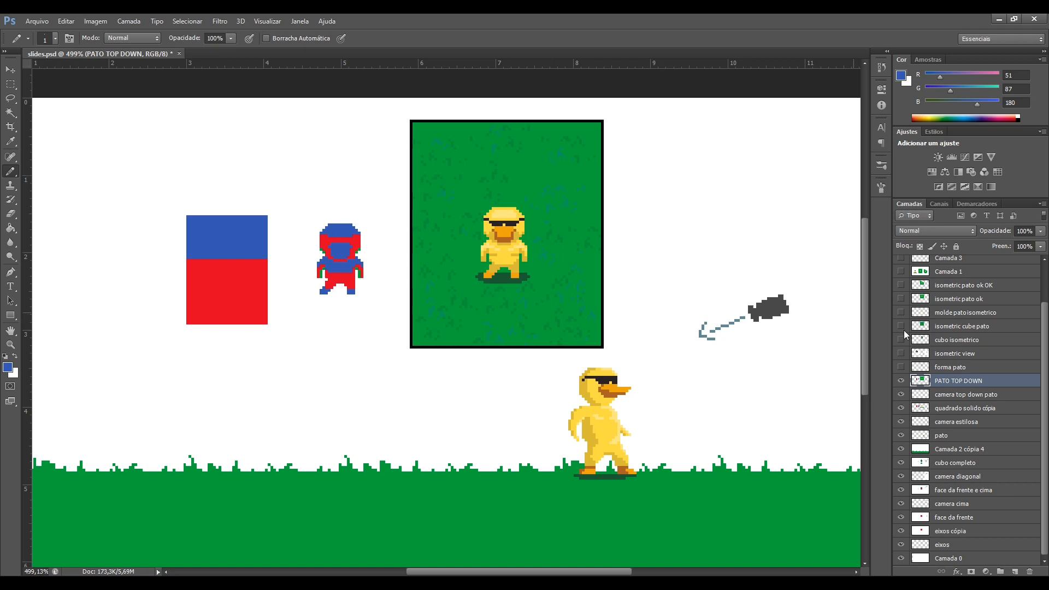
{"action": "left_click", "coordinate": [902, 368]}
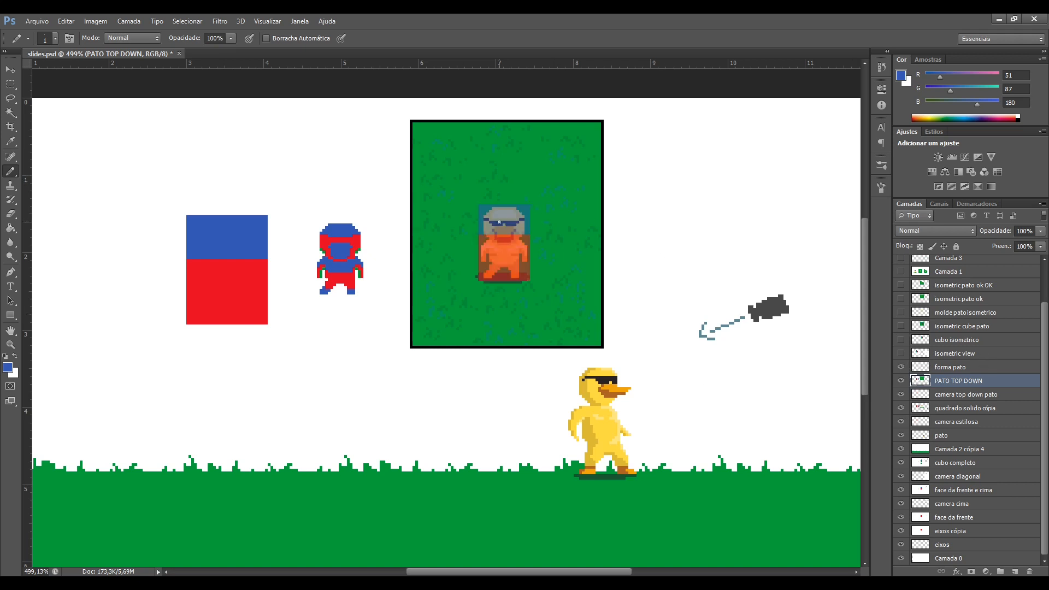
{"action": "scroll", "coordinate": [518, 233], "scroll_direction": "up", "scroll_amount": 2}
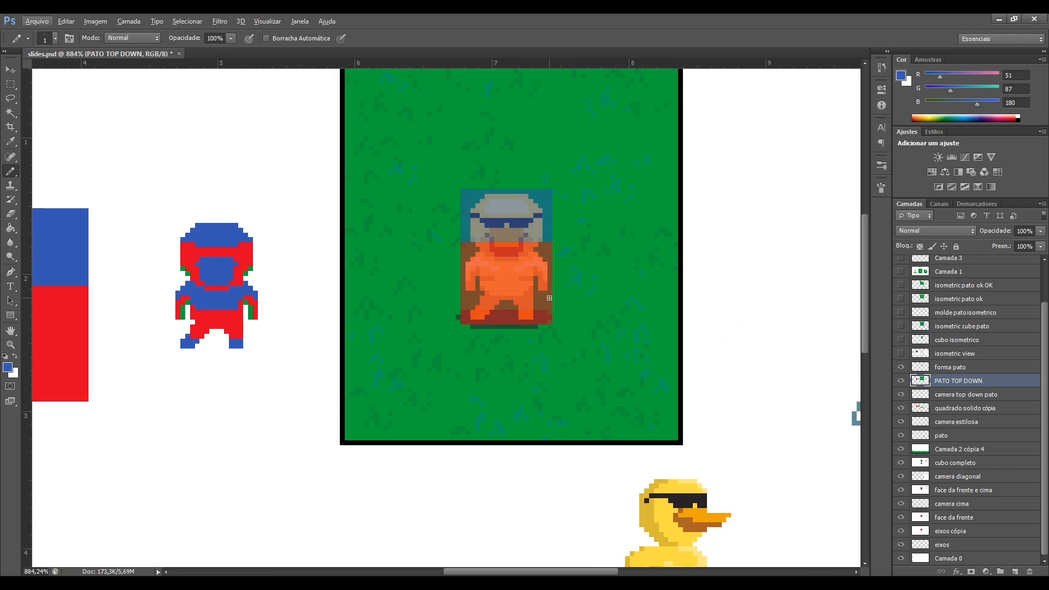
{"action": "scroll", "coordinate": [490, 204], "scroll_direction": "down", "scroll_amount": 1}
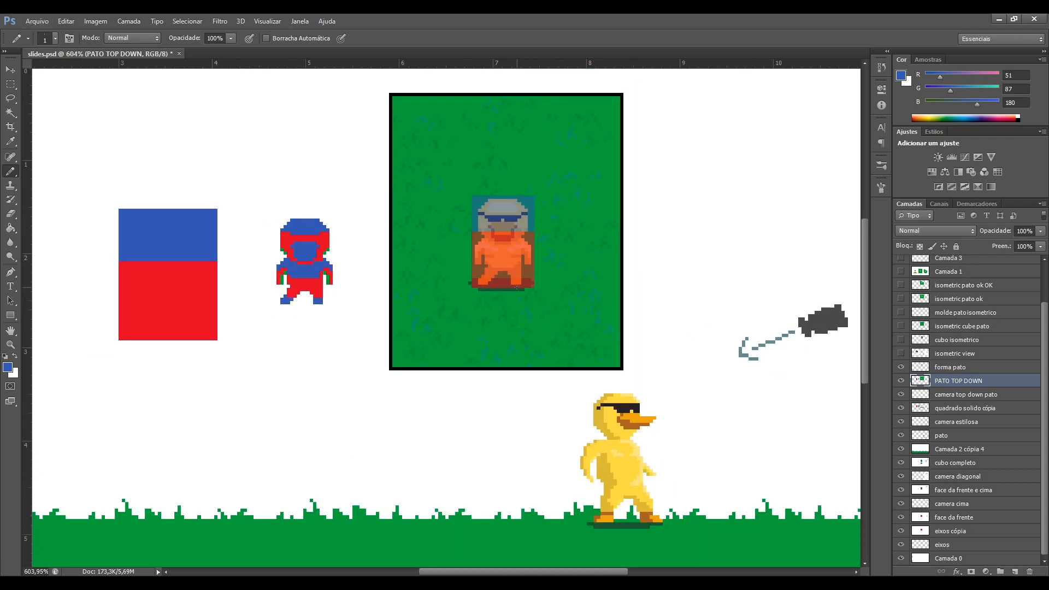
{"action": "scroll", "coordinate": [509, 208], "scroll_direction": "up", "scroll_amount": 1}
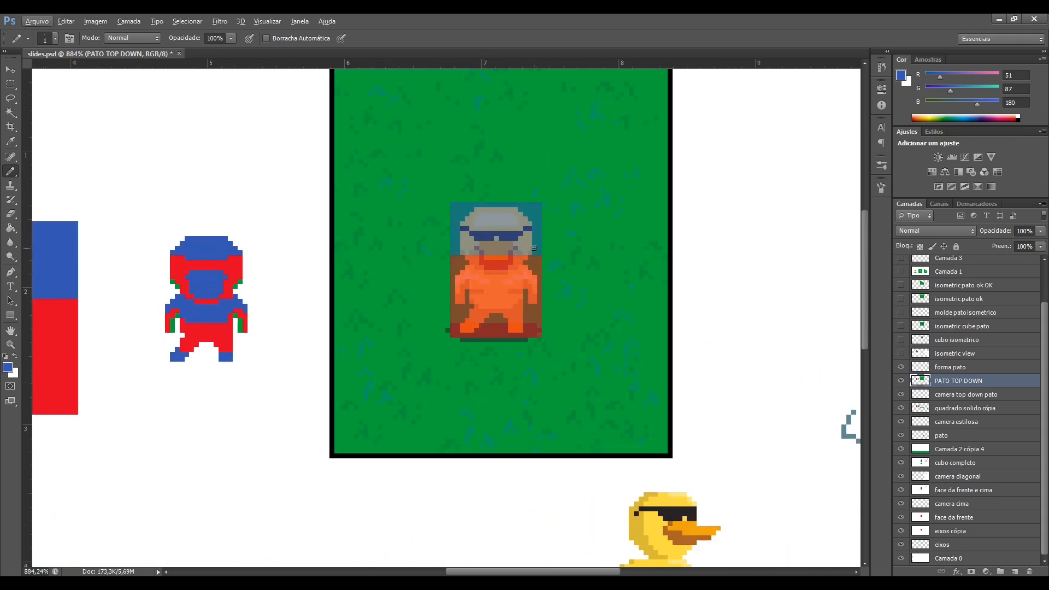
- Scale the "forma pato" block to 47.37% width and 46.43% height and place it on the grass beside the duck's feet
{"action": "left_click", "coordinate": [954, 367]}
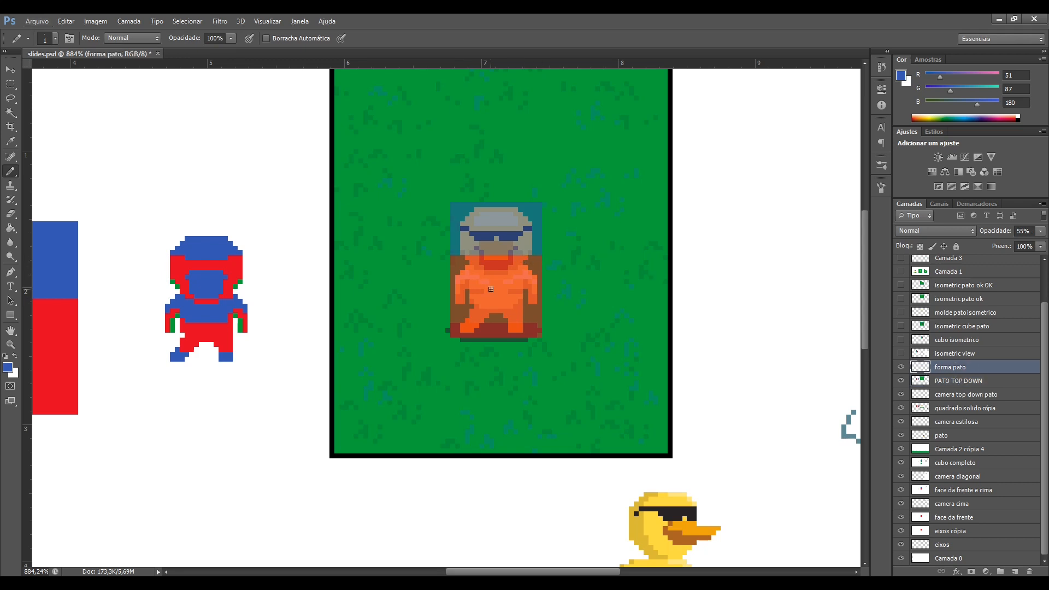
{"action": "key", "text": "ctrl+t"}
{"action": "left_click_drag", "start_coordinate": [528, 307], "coordinate": [620, 307]}
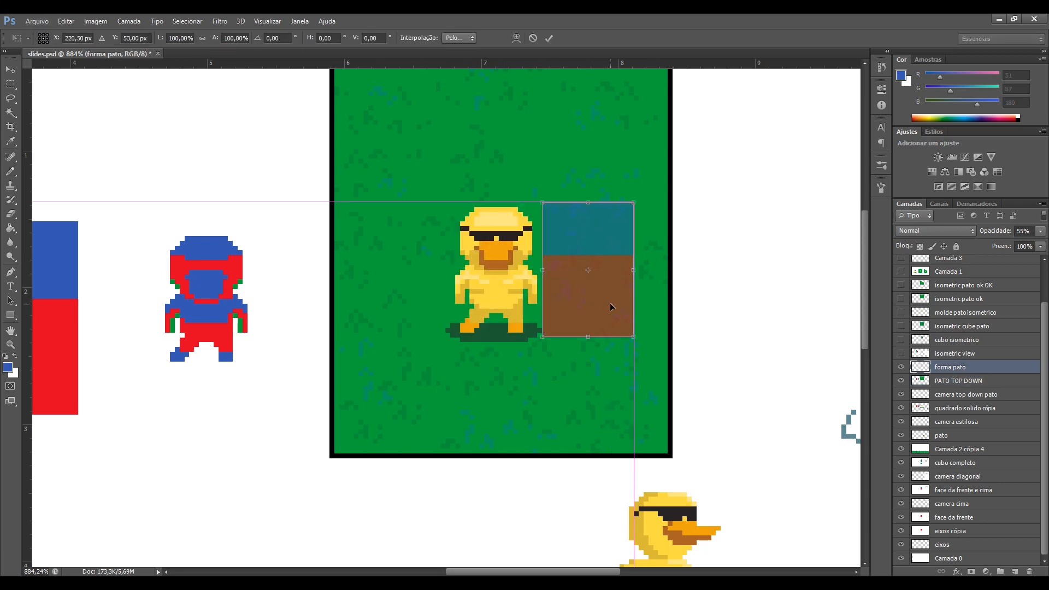
{"action": "left_click_drag", "start_coordinate": [543, 202], "coordinate": [567, 235]}
{"action": "left_click_drag", "start_coordinate": [600, 294], "coordinate": [597, 325]}
{"action": "key", "text": "Return"}
{"action": "key", "text": "b"}
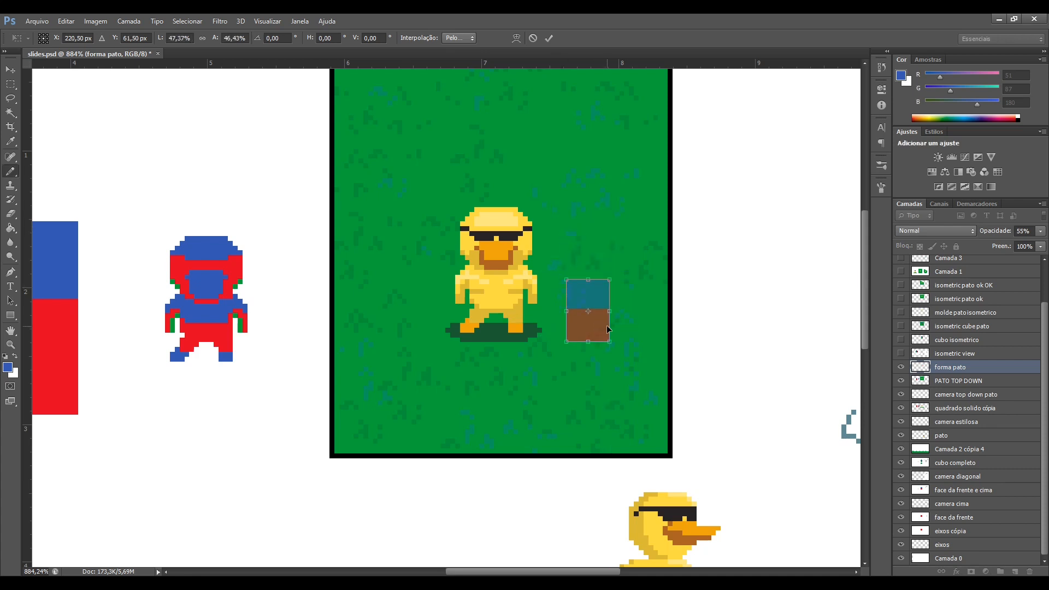
- Set the foreground colour to red, RGB 185, 23, 23
{"action": "scroll", "coordinate": [607, 326], "scroll_direction": "up", "scroll_amount": 2}
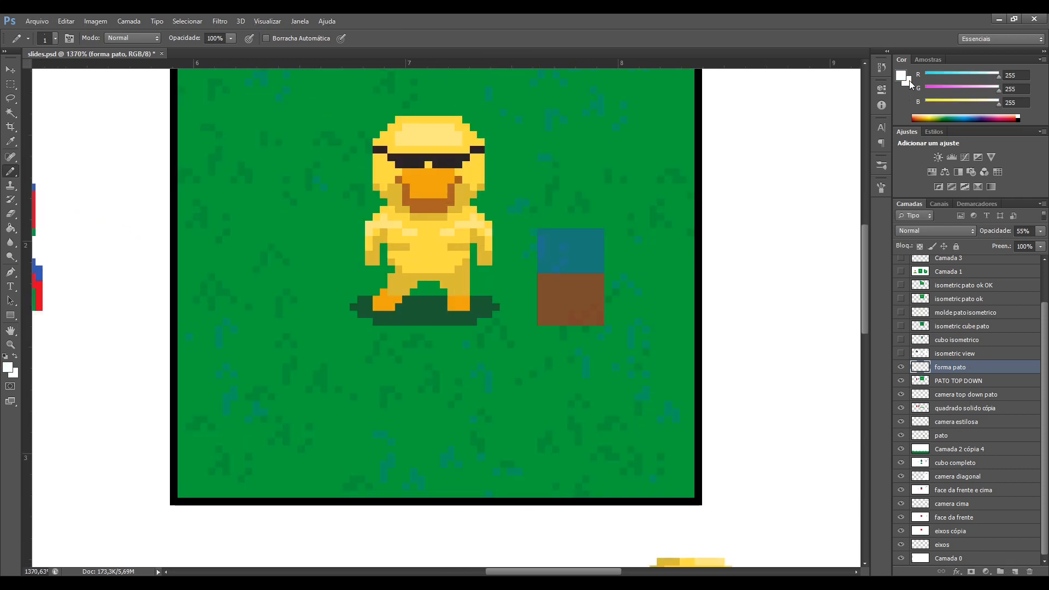
{"action": "left_click", "coordinate": [901, 79]}
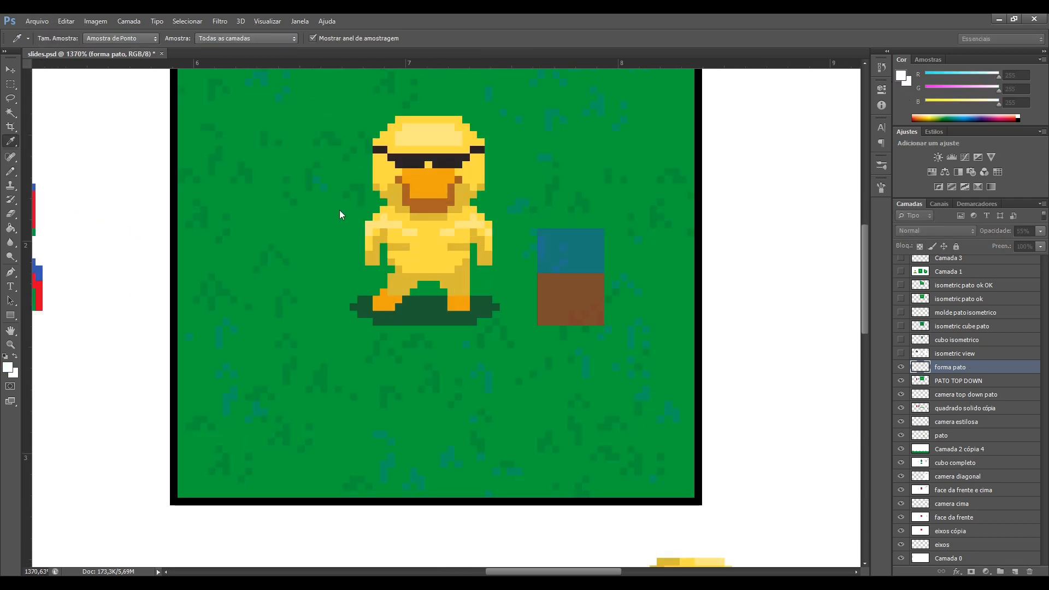
{"action": "left_click", "coordinate": [218, 168]}
{"action": "left_click", "coordinate": [360, 127]}
{"action": "scroll", "coordinate": [558, 272], "scroll_direction": "up", "scroll_amount": 2}
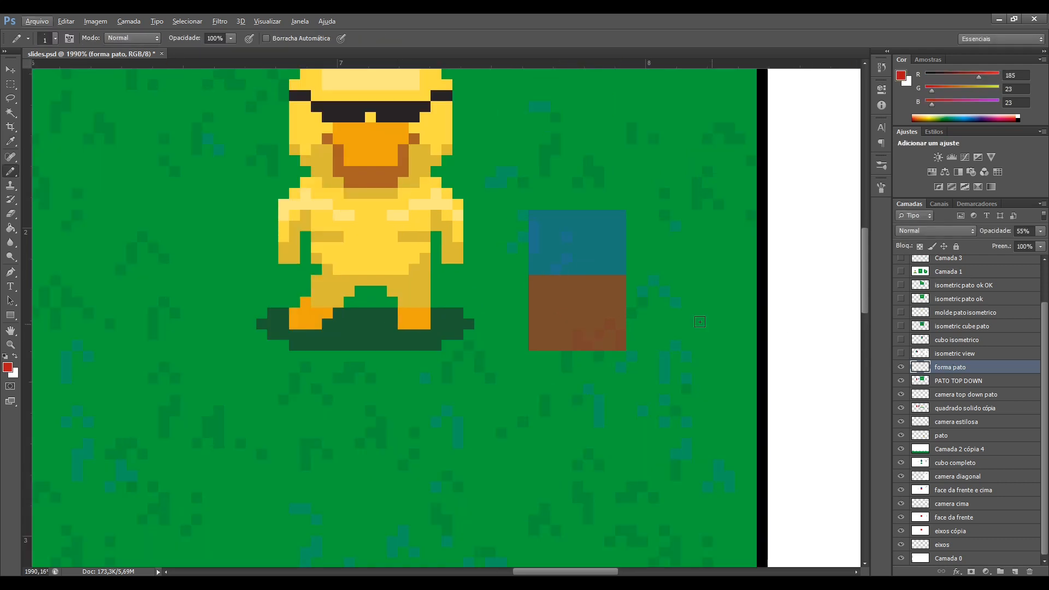
- Add a new layer above "forma pato" and paint a solid red shape with clipped corners over the small block
{"action": "left_click", "coordinate": [1014, 572]}
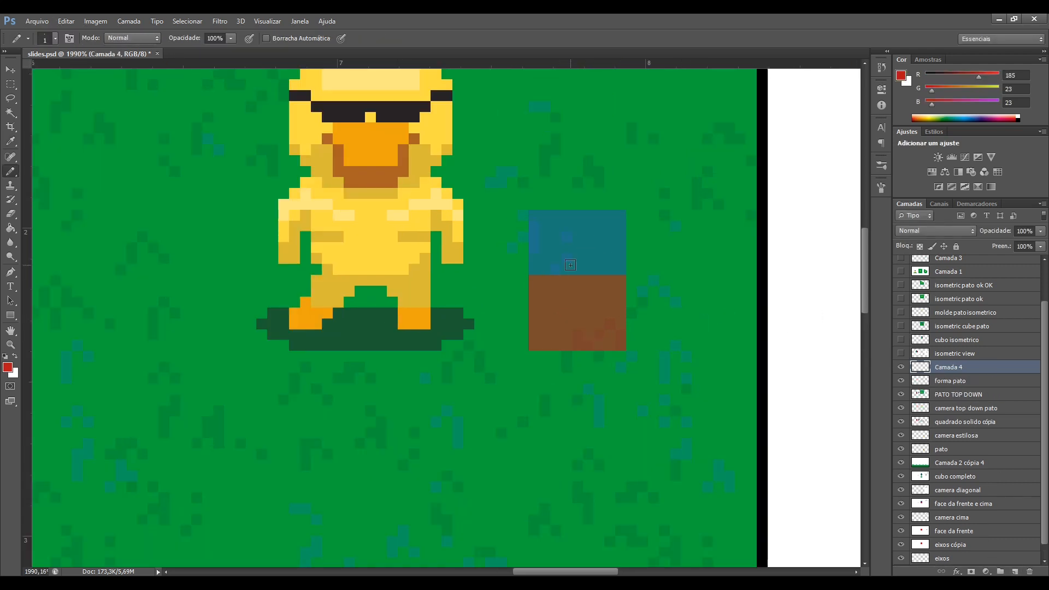
{"action": "mouse_move", "coordinate": [536, 269]}
{"action": "left_mouse_down"}
{"action": "mouse_move", "coordinate": [544, 229]}
{"action": "mouse_move", "coordinate": [606, 227]}
{"action": "mouse_move", "coordinate": [620, 243]}
{"action": "mouse_move", "coordinate": [618, 288]}
{"action": "mouse_move", "coordinate": [603, 301]}
{"action": "mouse_move", "coordinate": [551, 300]}
{"action": "mouse_move", "coordinate": [533, 277]}
{"action": "mouse_move", "coordinate": [592, 287]}
{"action": "mouse_move", "coordinate": [563, 292]}
{"action": "mouse_move", "coordinate": [566, 273]}
{"action": "mouse_move", "coordinate": [596, 290]}
{"action": "mouse_move", "coordinate": [609, 240]}
{"action": "mouse_move", "coordinate": [551, 236]}
{"action": "mouse_move", "coordinate": [551, 291]}
{"action": "mouse_move", "coordinate": [555, 273]}
{"action": "mouse_move", "coordinate": [546, 277]}
{"action": "mouse_move", "coordinate": [586, 253]}
{"action": "mouse_move", "coordinate": [560, 246]}
{"action": "mouse_move", "coordinate": [598, 252]}
{"action": "mouse_move", "coordinate": [591, 273]}
{"action": "left_mouse_up"}
{"action": "scroll", "coordinate": [622, 232], "scroll_direction": "down", "scroll_amount": 3}
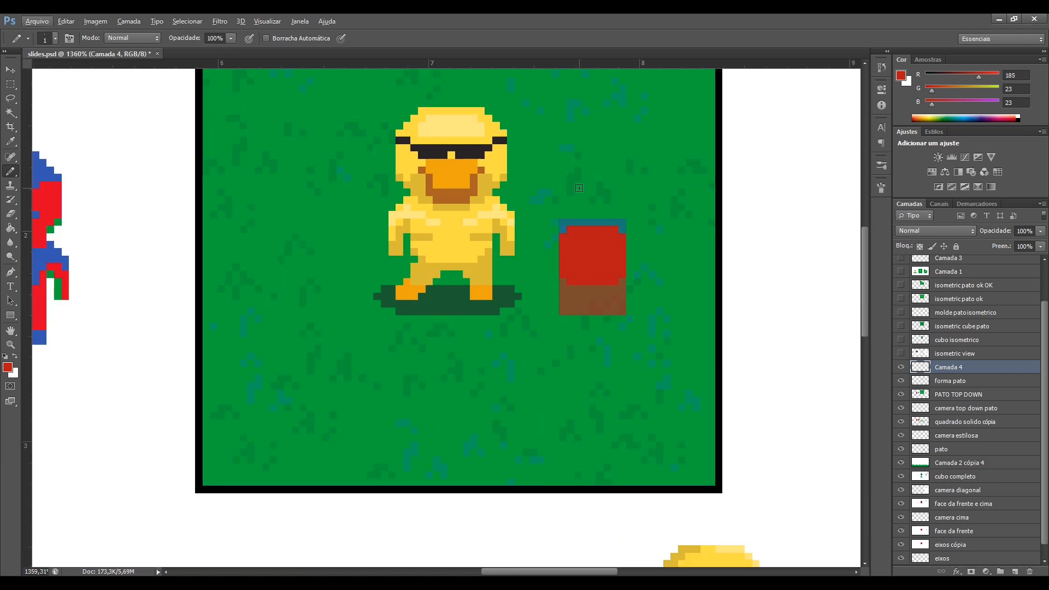
- Shade the lower edge of the red shape with dark red, RGB 139, 17, 17
{"action": "scroll", "coordinate": [568, 260], "scroll_direction": "up", "scroll_amount": 4}
{"action": "scroll", "coordinate": [522, 253], "scroll_direction": "left", "scroll_amount": 1}
{"action": "scroll", "coordinate": [627, 234], "scroll_direction": "right", "scroll_amount": 1}
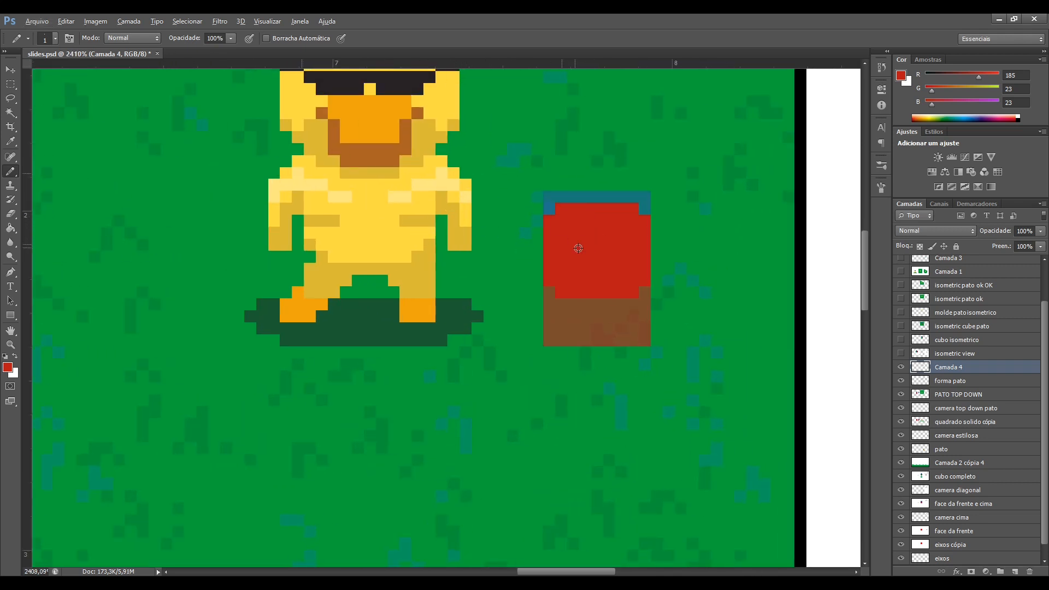
{"action": "scroll", "coordinate": [573, 244], "scroll_direction": "up", "scroll_amount": 2}
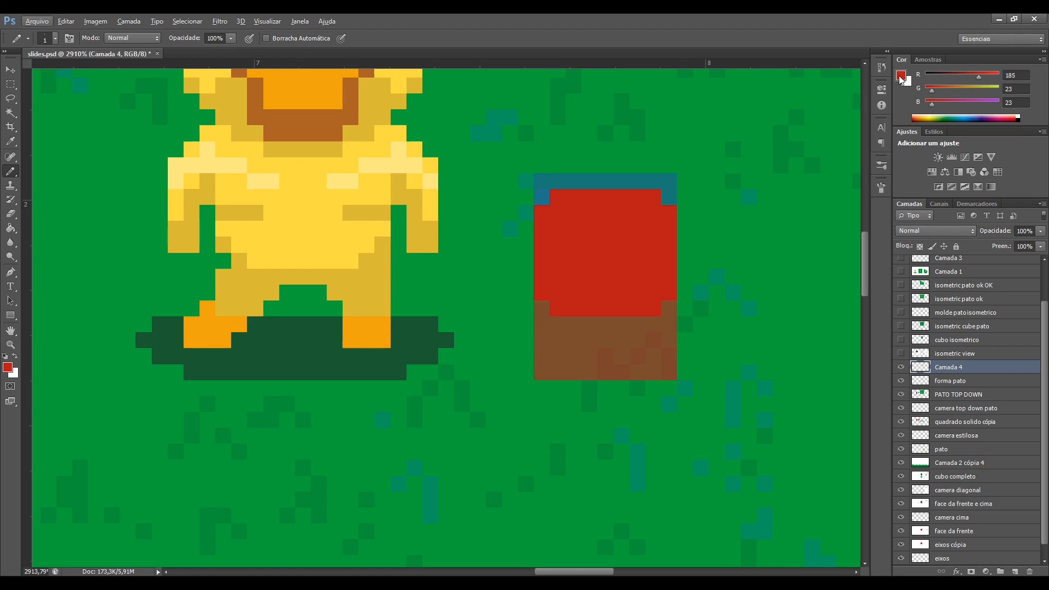
{"action": "key", "text": "i"}
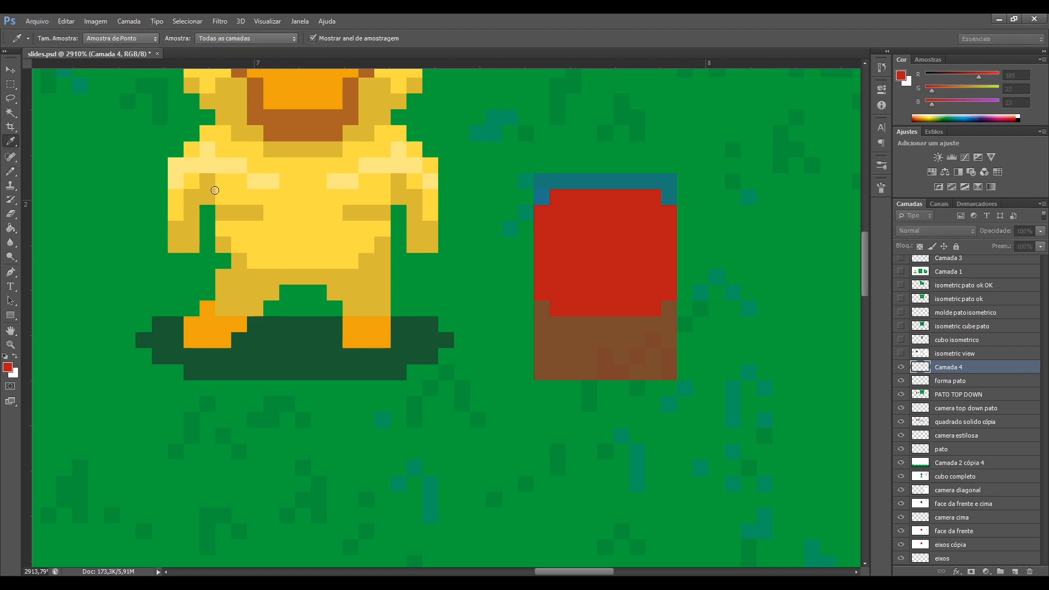
{"action": "key", "text": "b"}
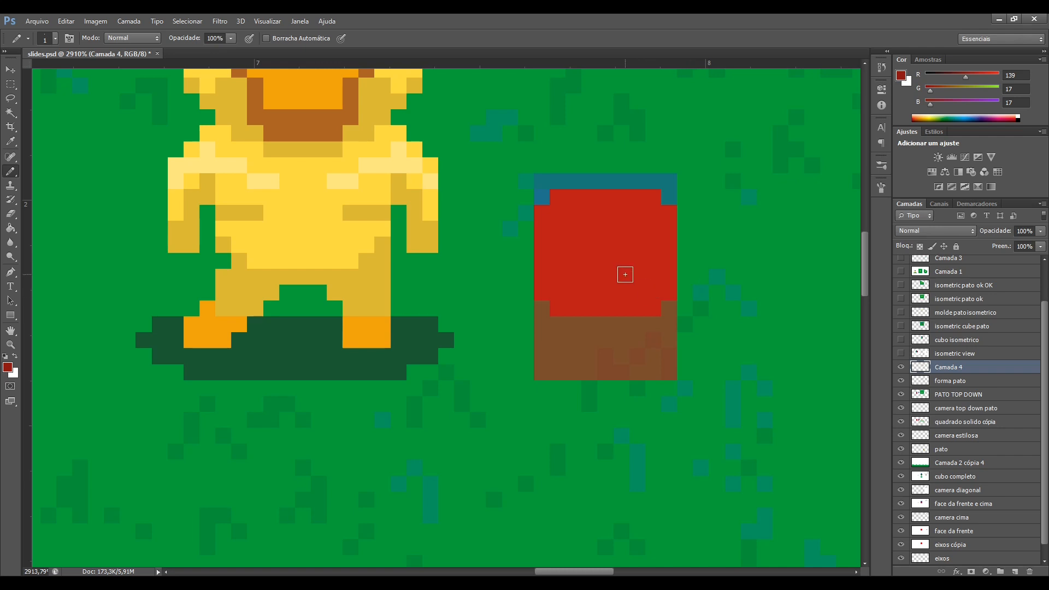
{"action": "left_click", "coordinate": [541, 292]}
{"action": "mouse_move", "coordinate": [563, 302]}
{"action": "left_mouse_down"}
{"action": "mouse_move", "coordinate": [654, 307]}
{"action": "mouse_move", "coordinate": [668, 291]}
{"action": "left_mouse_up"}
- Thicken the dark red shading at the two lower corners of the red shape to round it
{"action": "scroll", "coordinate": [713, 258], "scroll_direction": "down", "scroll_amount": 3}
{"action": "scroll", "coordinate": [713, 258], "scroll_direction": "down", "scroll_amount": 2}
{"action": "scroll", "coordinate": [711, 258], "scroll_direction": "up", "scroll_amount": 4}
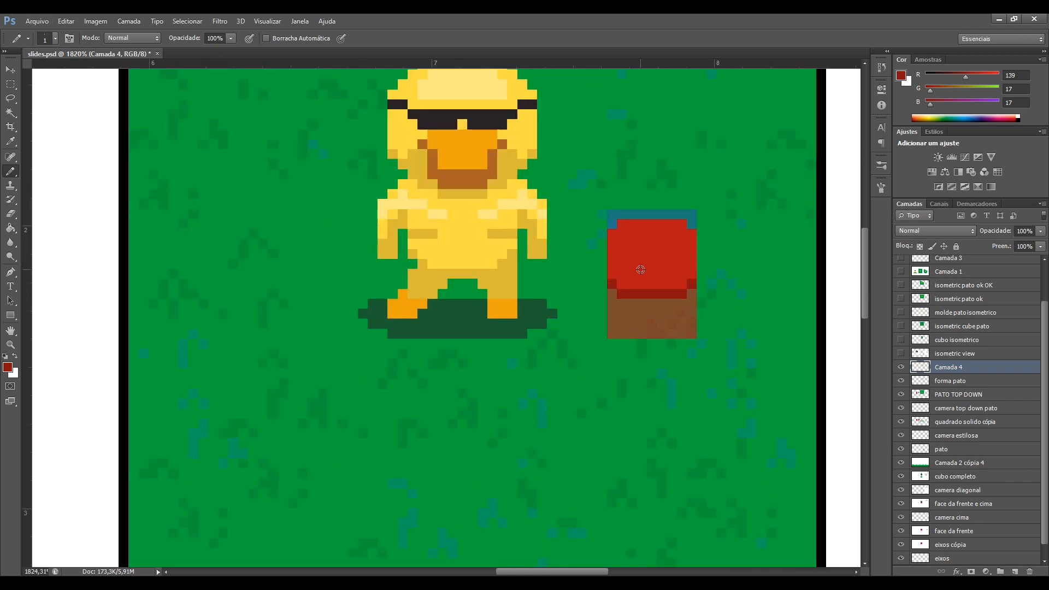
{"action": "left_click", "coordinate": [708, 278]}
{"action": "scroll", "coordinate": [727, 267], "scroll_direction": "down", "scroll_amount": 2}
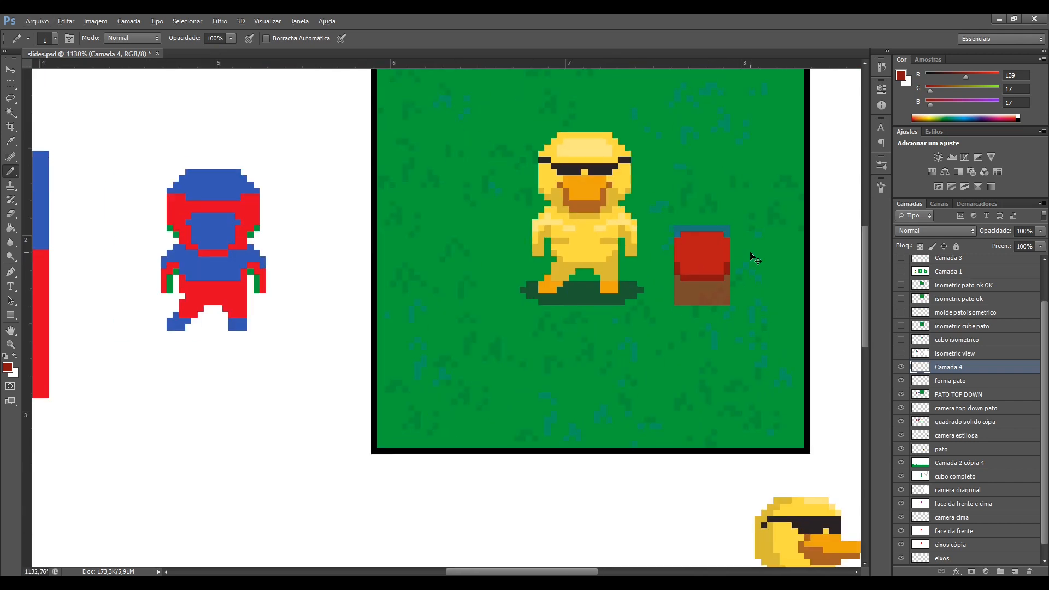
{"action": "scroll", "coordinate": [656, 273], "scroll_direction": "up", "scroll_amount": 3}
{"action": "left_click", "coordinate": [647, 278]}
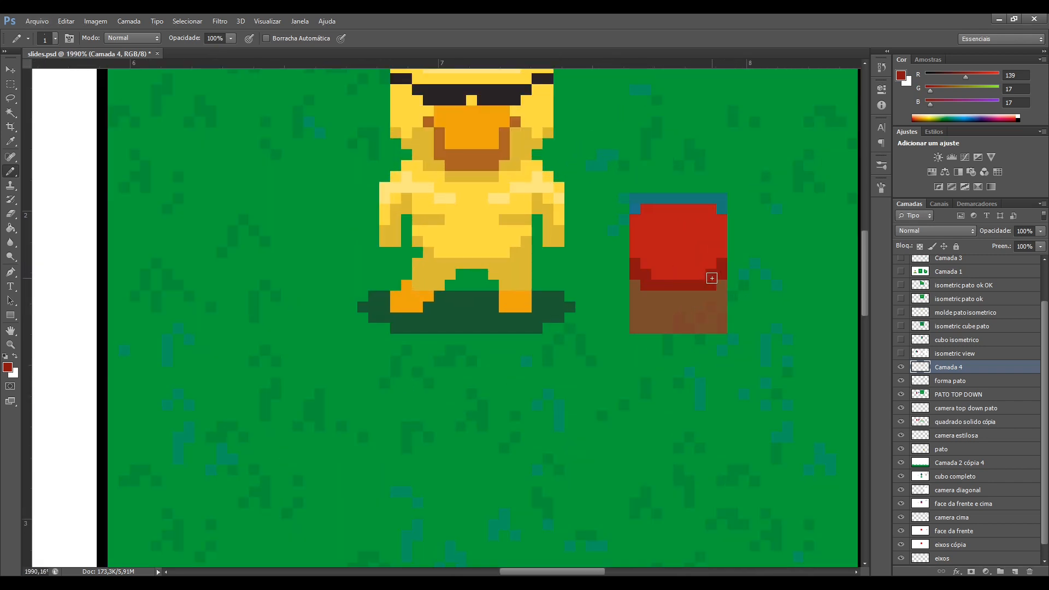
{"action": "scroll", "coordinate": [744, 241], "scroll_direction": "down", "scroll_amount": 3}
{"action": "scroll", "coordinate": [685, 241], "scroll_direction": "up", "scroll_amount": 3}
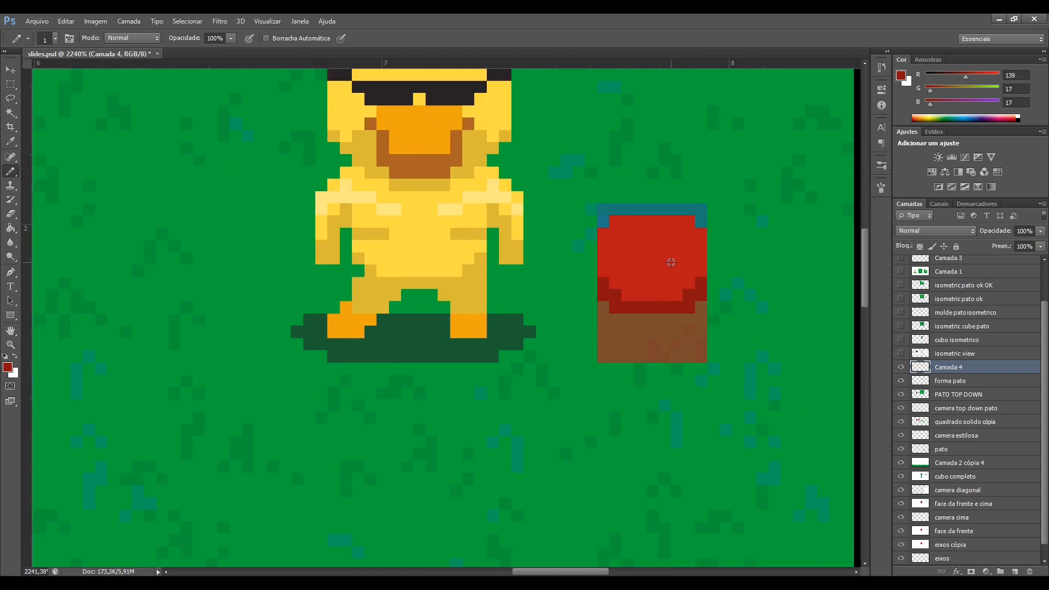
- Paint a lighter red highlight, RGB 217, 43, 43, inside the red shape and trim its lower corners with the base red
{"action": "left_click", "coordinate": [913, 114]}
{"action": "key", "text": "i"}
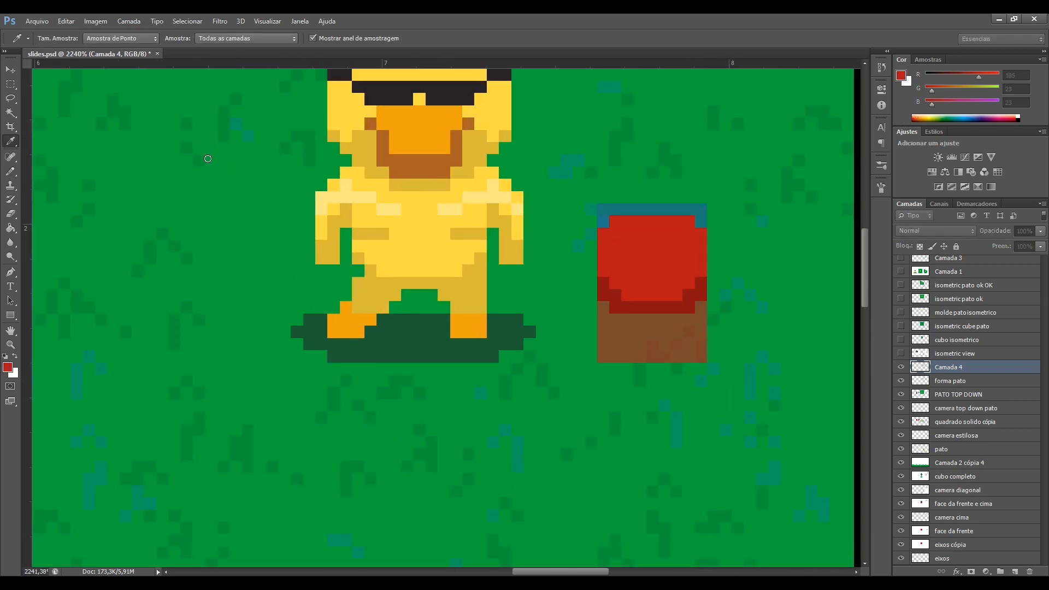
{"action": "key", "text": "b"}
{"action": "mouse_move", "coordinate": [634, 257]}
{"action": "left_mouse_down"}
{"action": "mouse_move", "coordinate": [671, 241]}
{"action": "mouse_move", "coordinate": [677, 259]}
{"action": "mouse_move", "coordinate": [650, 266]}
{"action": "mouse_move", "coordinate": [639, 247]}
{"action": "mouse_move", "coordinate": [664, 244]}
{"action": "mouse_move", "coordinate": [631, 270]}
{"action": "left_mouse_up"}
{"action": "scroll", "coordinate": [633, 269], "scroll_direction": "down", "scroll_amount": 2}
{"action": "left_click", "coordinate": [632, 279], "text": "alt"}
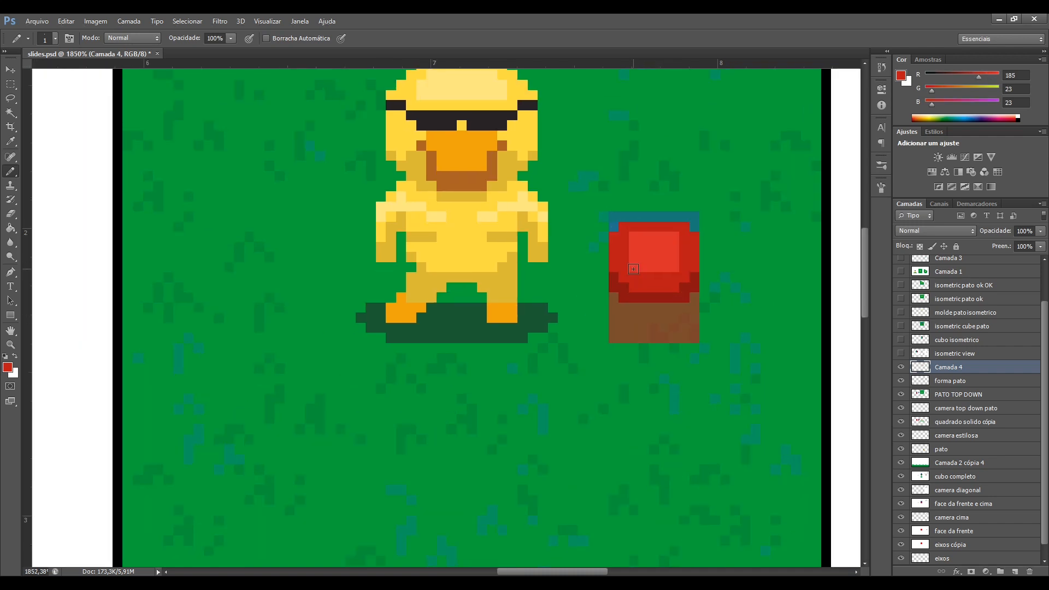
{"action": "left_click", "coordinate": [634, 268]}
{"action": "left_click", "coordinate": [674, 269]}
- Extend the lighter red highlight, RGB 217, 43, 43, to the upper and side edges of the red shape
{"action": "scroll", "coordinate": [682, 241], "scroll_direction": "down", "scroll_amount": 8}
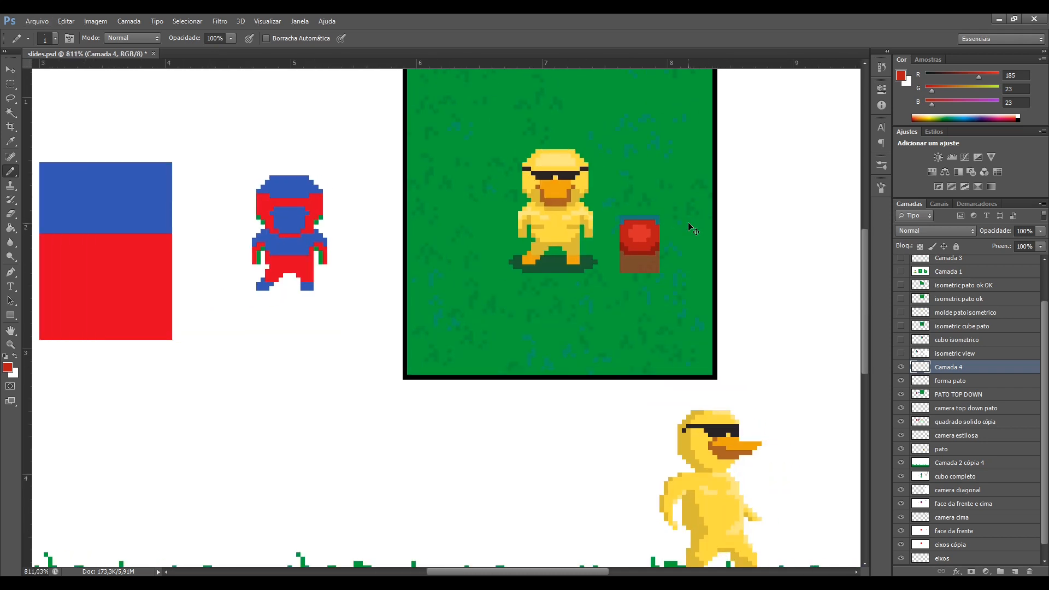
{"action": "scroll", "coordinate": [688, 222], "scroll_direction": "up", "scroll_amount": 7}
{"action": "left_click", "coordinate": [566, 221], "text": "alt"}
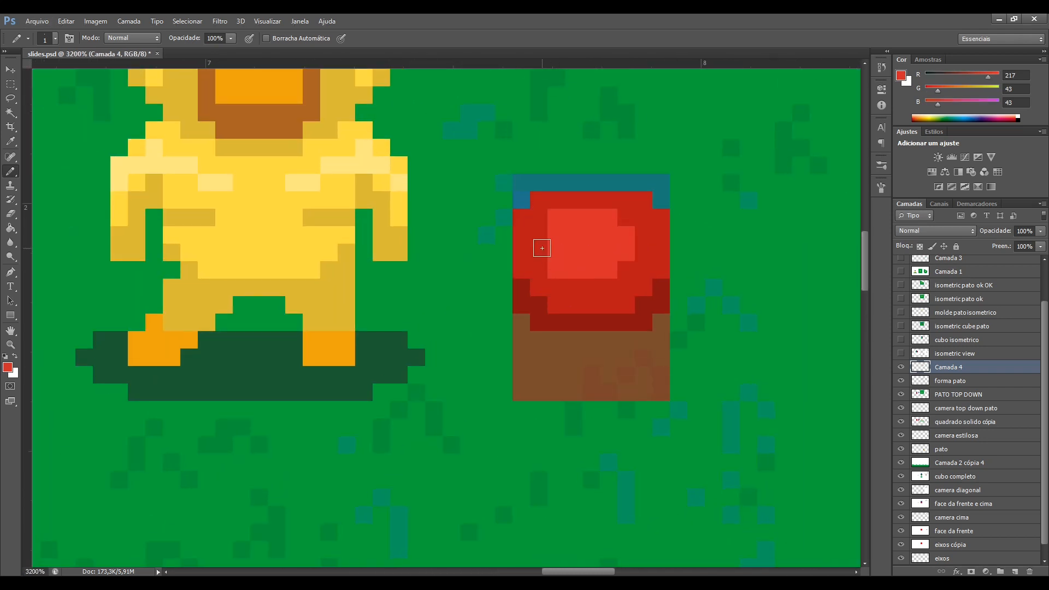
{"action": "left_click_drag", "start_coordinate": [542, 248], "coordinate": [540, 233]}
{"action": "left_click_drag", "start_coordinate": [645, 251], "coordinate": [644, 234]}
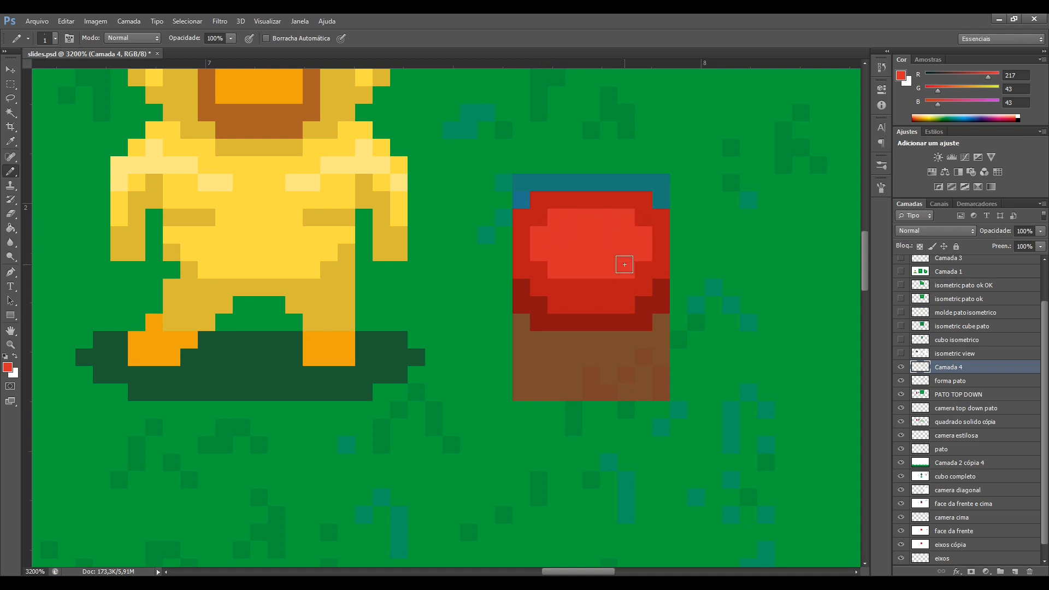
{"action": "scroll", "coordinate": [704, 262], "scroll_direction": "down", "scroll_amount": 3}
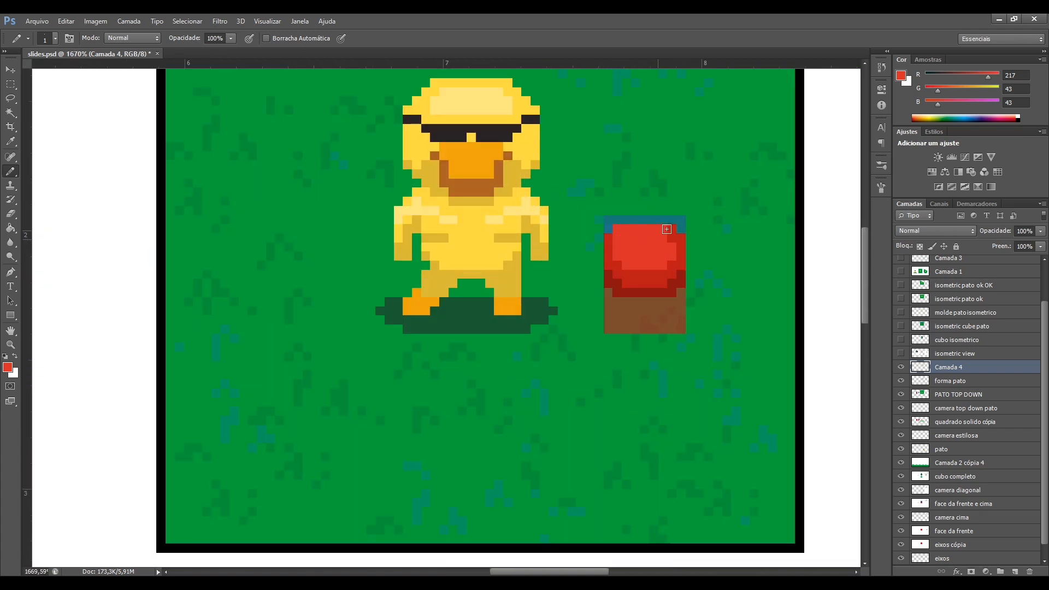
{"action": "key", "text": "alt"}
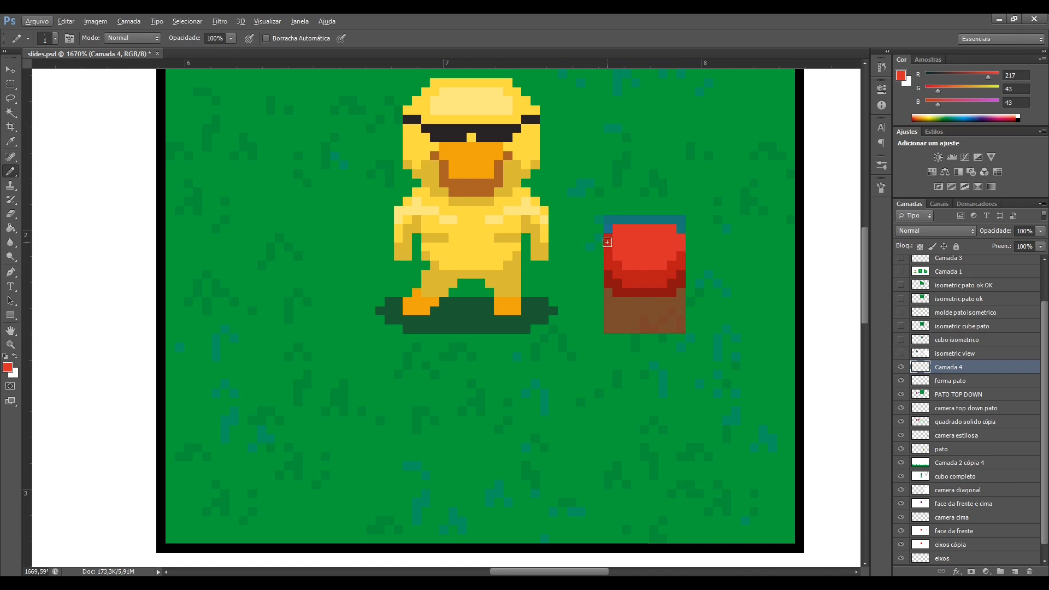
{"action": "scroll", "coordinate": [607, 242], "scroll_direction": "down", "scroll_amount": 4}
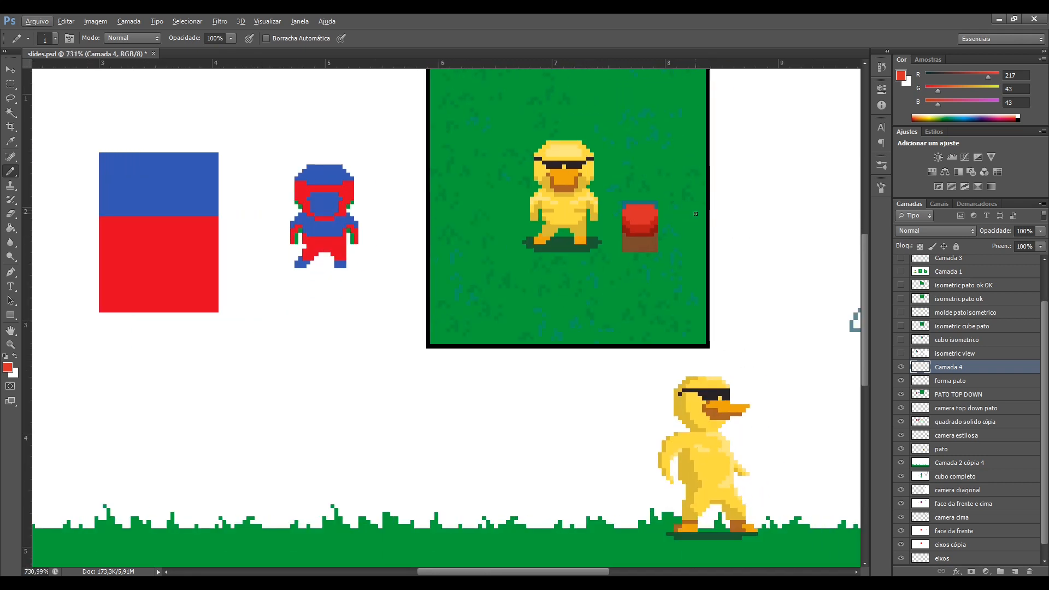
{"action": "scroll", "coordinate": [695, 214], "scroll_direction": "down", "scroll_amount": 2}
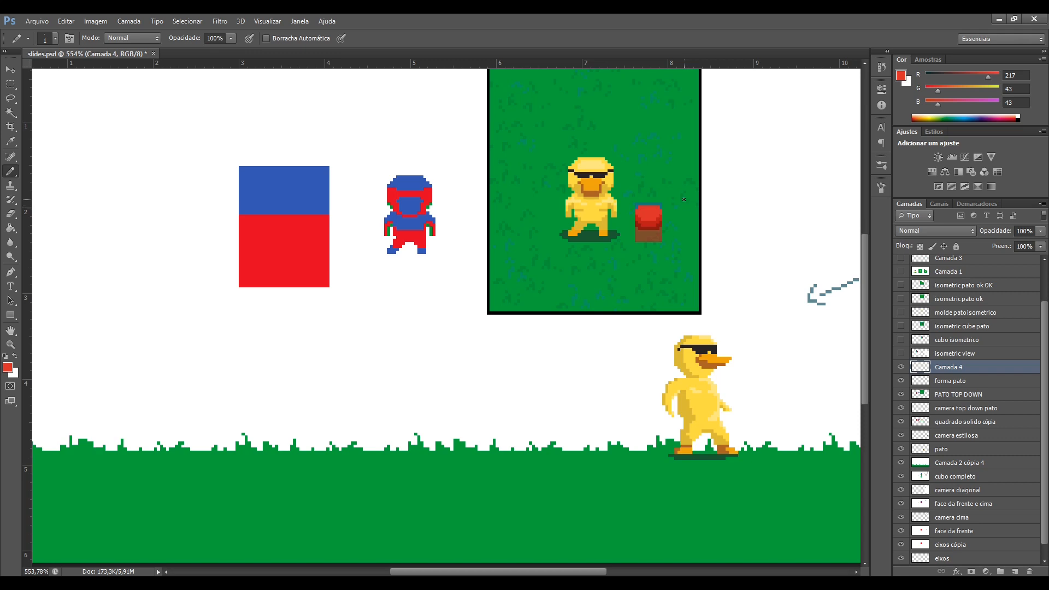
{"action": "scroll", "coordinate": [657, 217], "scroll_direction": "up", "scroll_amount": 2}
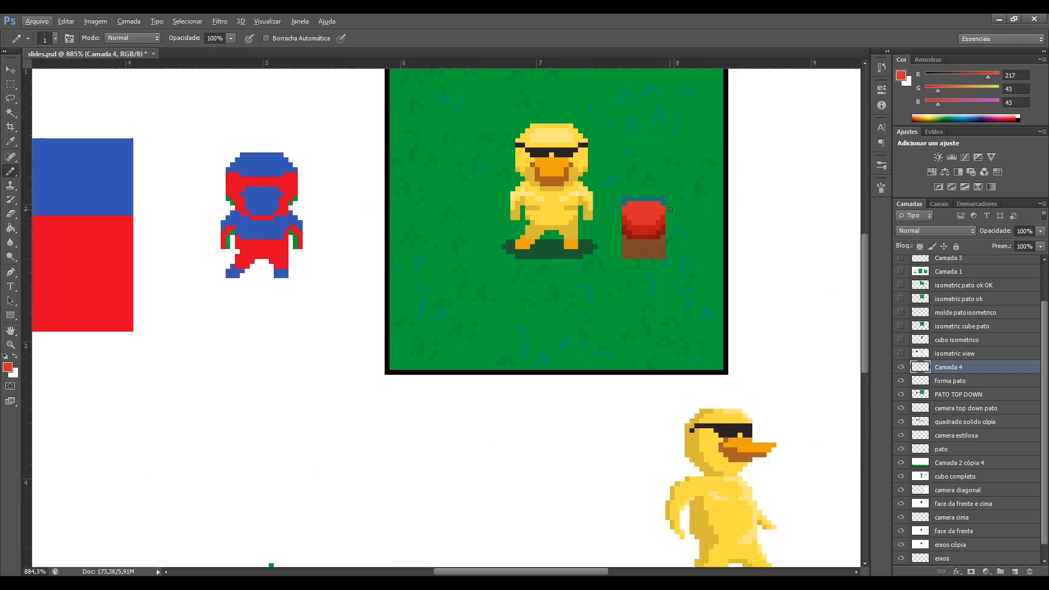
{"action": "scroll", "coordinate": [681, 203], "scroll_direction": "down", "scroll_amount": 1}
{"action": "scroll", "coordinate": [651, 218], "scroll_direction": "up", "scroll_amount": 3}
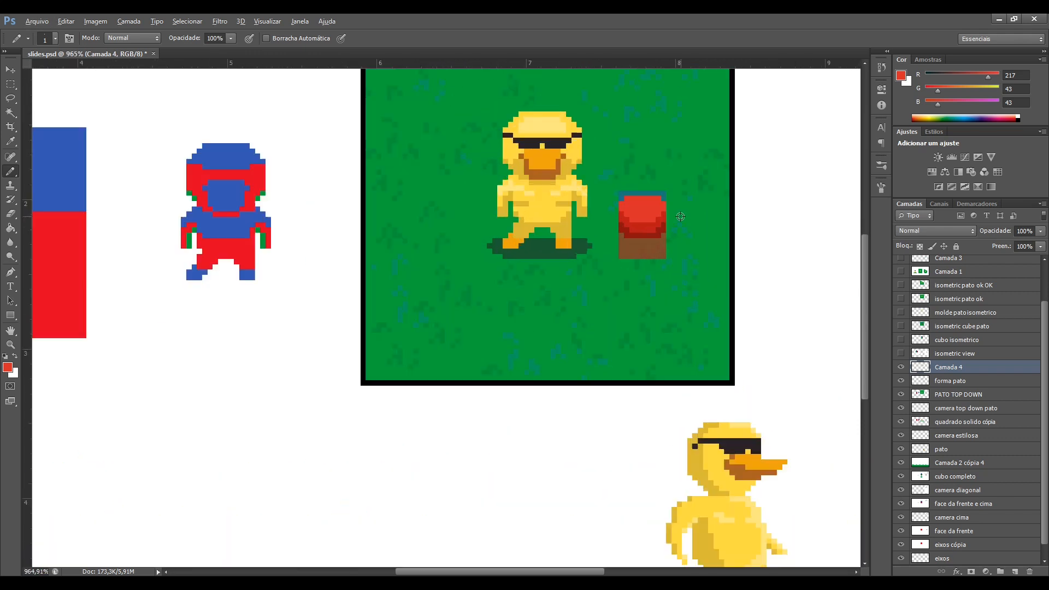
- Retouch the lower corners of the highlight with the base red, RGB 185, 23, 23
{"action": "scroll", "coordinate": [650, 218], "scroll_direction": "up", "scroll_amount": 2}
{"action": "left_click", "coordinate": [625, 233], "text": "alt"}
{"action": "left_click", "coordinate": [609, 251], "text": "alt"}
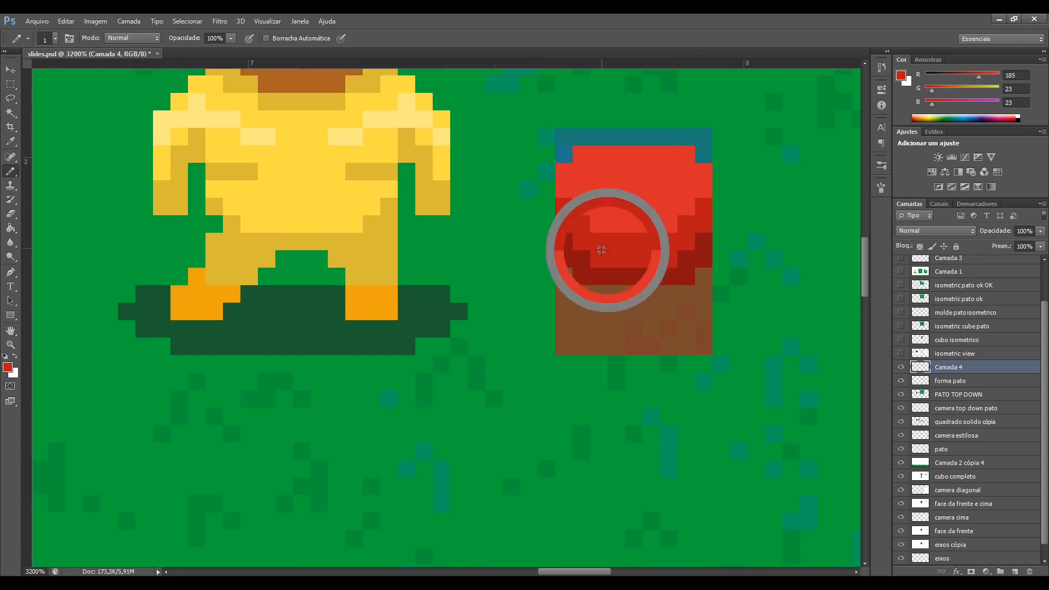
{"action": "left_click", "coordinate": [585, 258]}
{"action": "scroll", "coordinate": [689, 251], "scroll_direction": "down", "scroll_amount": 4}
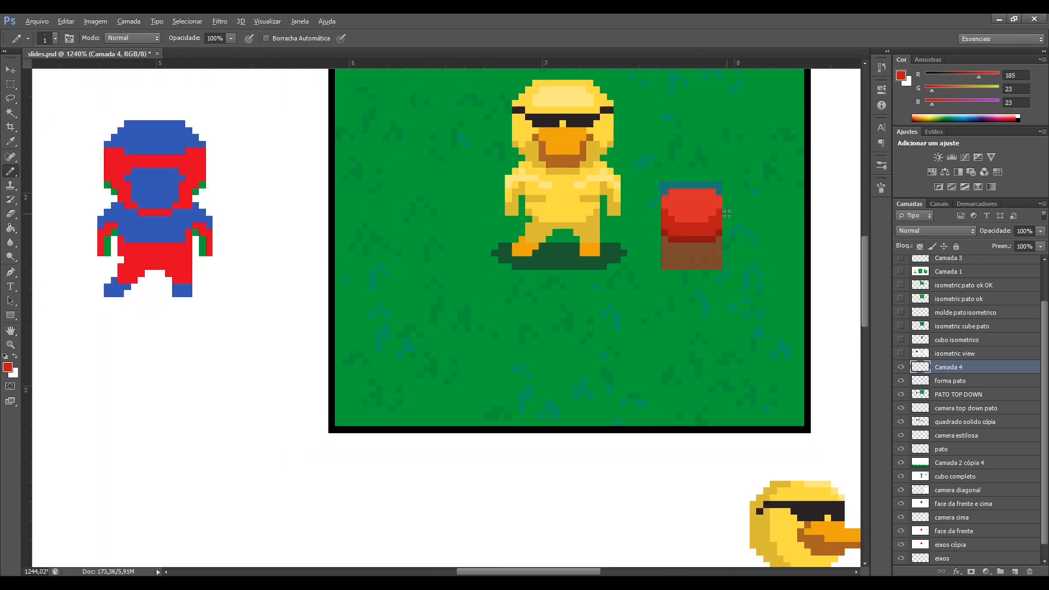
{"action": "scroll", "coordinate": [734, 207], "scroll_direction": "down", "scroll_amount": 1}
{"action": "scroll", "coordinate": [735, 214], "scroll_direction": "right", "scroll_amount": 1}
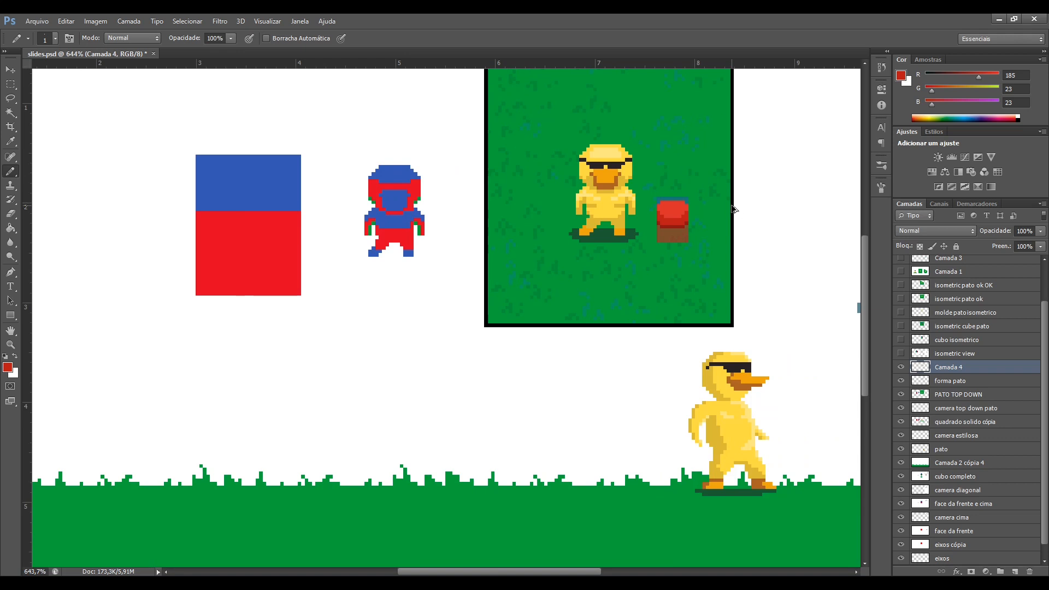
{"action": "scroll", "coordinate": [734, 209], "scroll_direction": "down", "scroll_amount": 1}
{"action": "scroll", "coordinate": [734, 210], "scroll_direction": "right", "scroll_amount": 1}
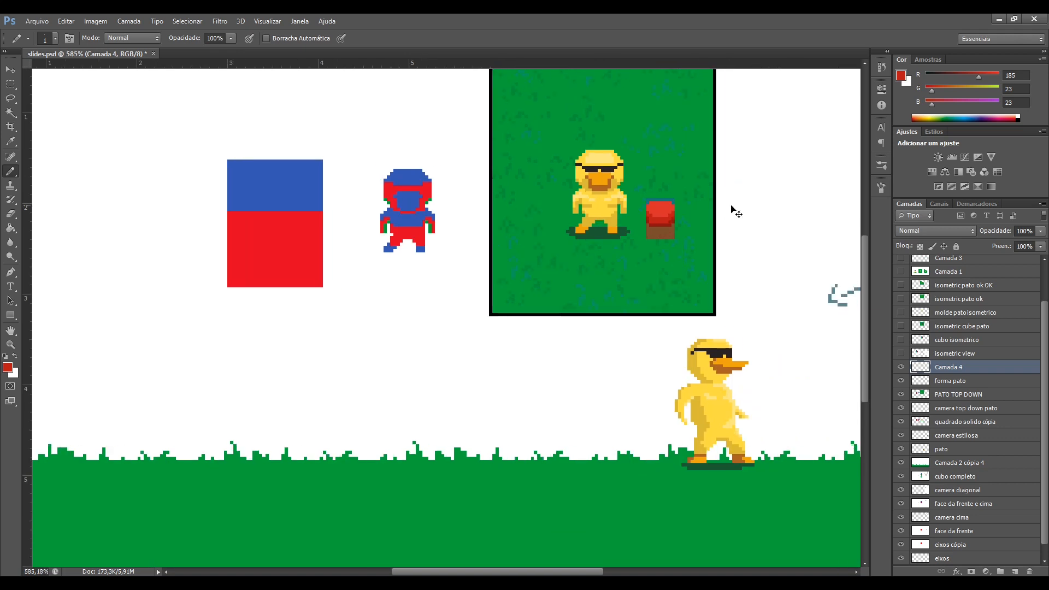
- Extend the RGB 217, 43, 43 highlight one pixel row further down the red shape
{"action": "scroll", "coordinate": [733, 211], "scroll_direction": "up", "scroll_amount": 5}
{"action": "left_click", "coordinate": [642, 241], "text": "alt"}
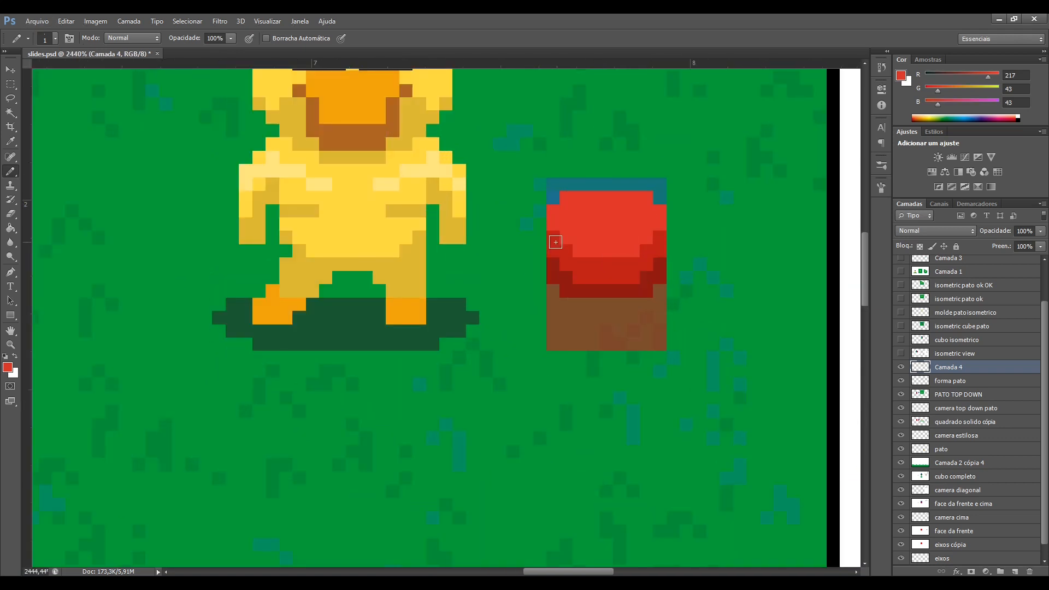
{"action": "mouse_move", "coordinate": [552, 241]}
{"action": "left_mouse_down"}
{"action": "mouse_move", "coordinate": [585, 258]}
{"action": "mouse_move", "coordinate": [632, 261]}
{"action": "mouse_move", "coordinate": [661, 238]}
{"action": "left_mouse_up"}
{"action": "scroll", "coordinate": [710, 211], "scroll_direction": "down", "scroll_amount": 5}
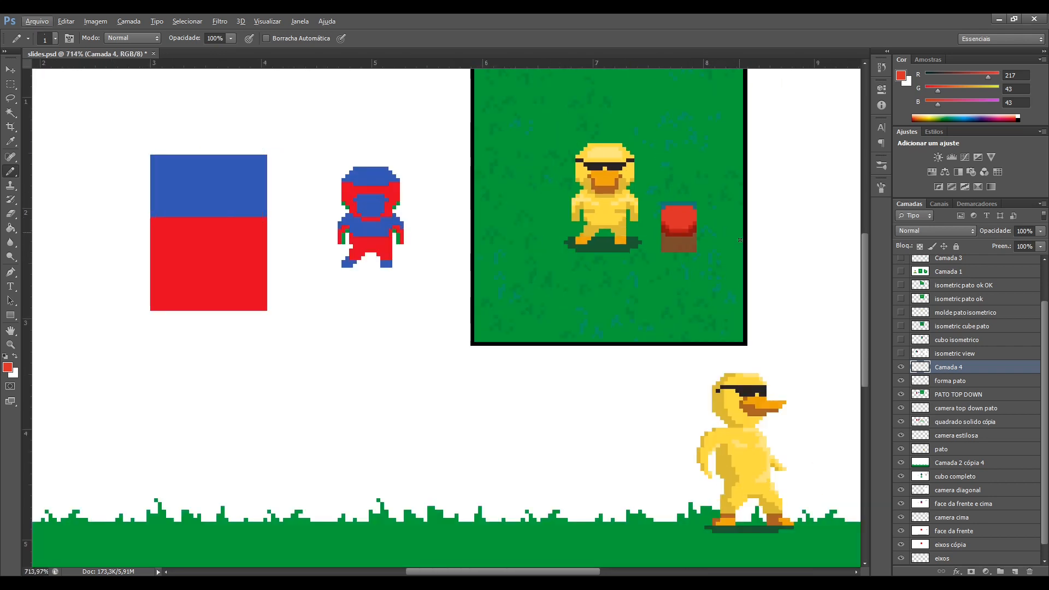
- Paint a brighter red highlight, RGB 236, 56, 56, inside the red shape and trim its lower edge with the previous lighter red
{"action": "scroll", "coordinate": [678, 222], "scroll_direction": "up", "scroll_amount": 5}
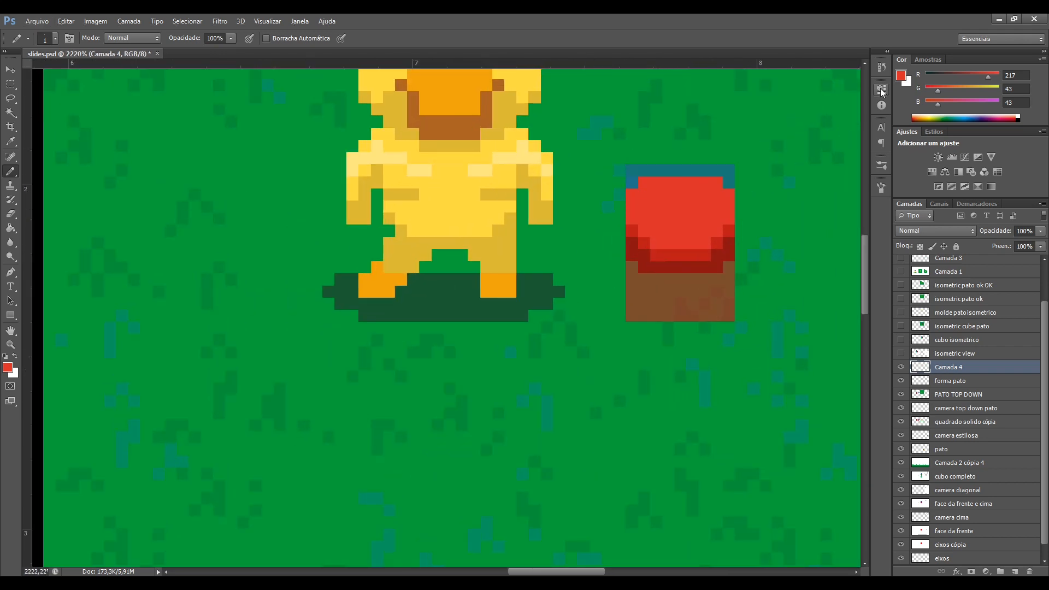
{"action": "left_click", "coordinate": [902, 76]}
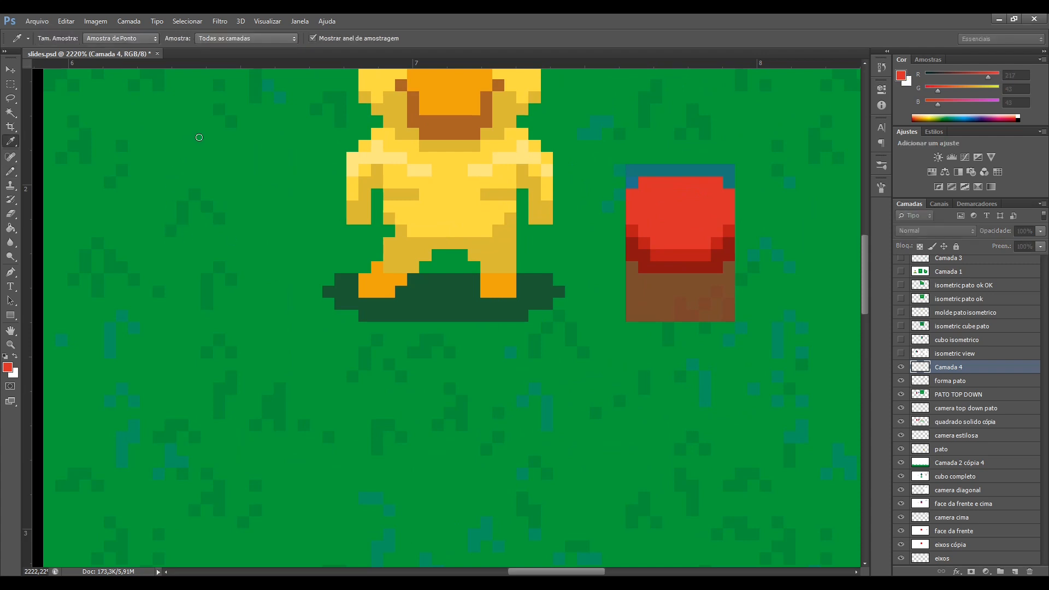
{"action": "left_click", "coordinate": [363, 125]}
{"action": "mouse_move", "coordinate": [666, 228]}
{"action": "left_mouse_down"}
{"action": "mouse_move", "coordinate": [690, 223]}
{"action": "mouse_move", "coordinate": [678, 217]}
{"action": "mouse_move", "coordinate": [701, 224]}
{"action": "mouse_move", "coordinate": [656, 210]}
{"action": "mouse_move", "coordinate": [673, 198]}
{"action": "mouse_move", "coordinate": [717, 221]}
{"action": "mouse_move", "coordinate": [706, 235]}
{"action": "mouse_move", "coordinate": [687, 196]}
{"action": "left_mouse_up"}
{"action": "left_click", "coordinate": [713, 225], "text": "alt"}
{"action": "left_click", "coordinate": [705, 231]}
- Enlarge the brightest red highlight, RGB 236, 56, 56, up to the upper edge of the round red shape
{"action": "left_click", "coordinate": [698, 203], "text": "alt"}
{"action": "scroll", "coordinate": [756, 215], "scroll_direction": "down", "scroll_amount": 5}
{"action": "scroll", "coordinate": [719, 207], "scroll_direction": "up", "scroll_amount": 3}
{"action": "left_click_drag", "start_coordinate": [736, 220], "coordinate": [678, 210]}
{"action": "left_click", "coordinate": [689, 202]}
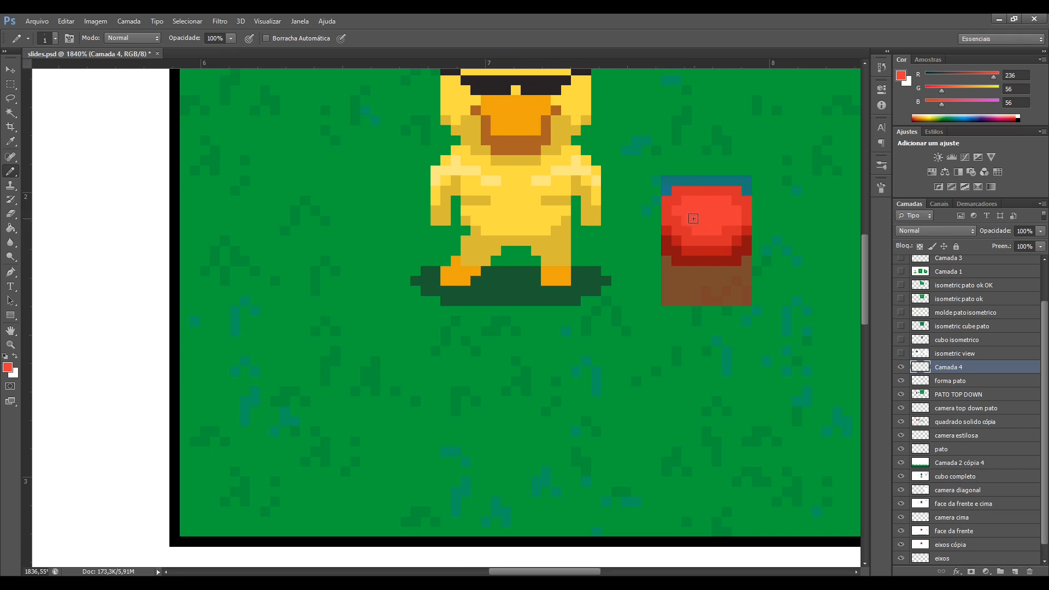
{"action": "scroll", "coordinate": [689, 226], "scroll_direction": "down", "scroll_amount": 3}
{"action": "scroll", "coordinate": [639, 209], "scroll_direction": "up", "scroll_amount": 5}
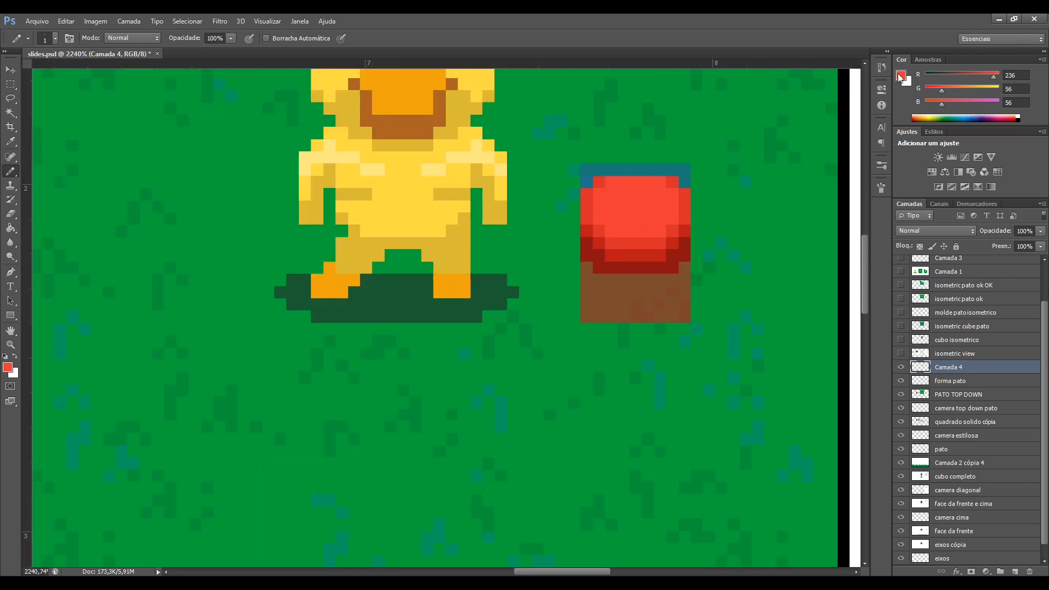
- Paint a three-pixel-wide dark brown stem, RGB 73, 54, 54, from the red shape down to the guide block's base
{"action": "key", "text": "i"}
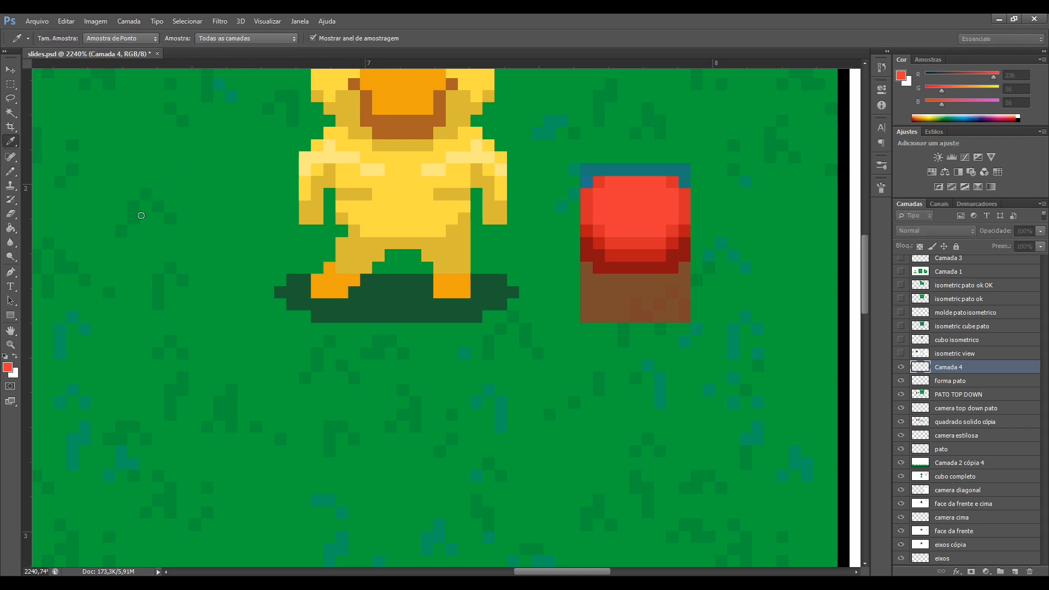
{"action": "left_click", "coordinate": [425, 143]}
{"action": "key", "text": "b"}
{"action": "mouse_move", "coordinate": [636, 282]}
{"action": "left_mouse_down"}
{"action": "mouse_move", "coordinate": [640, 312]}
{"action": "mouse_move", "coordinate": [632, 291]}
{"action": "mouse_move", "coordinate": [621, 312]}
{"action": "left_mouse_up"}
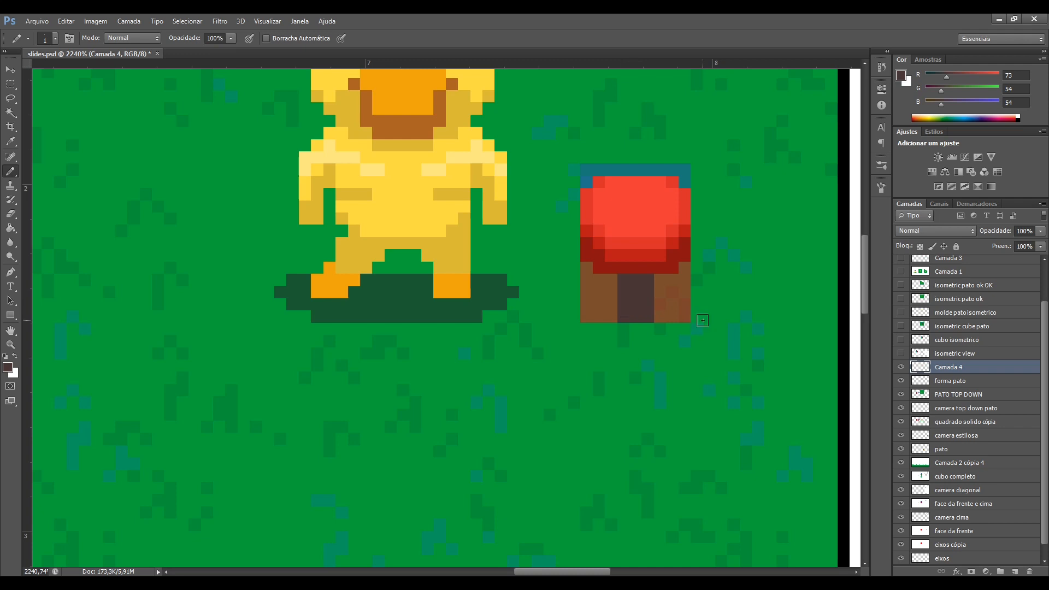
- Shade the upper part of the stem with a darker brown, RGB 44, 36, 36
{"action": "key", "text": "i"}
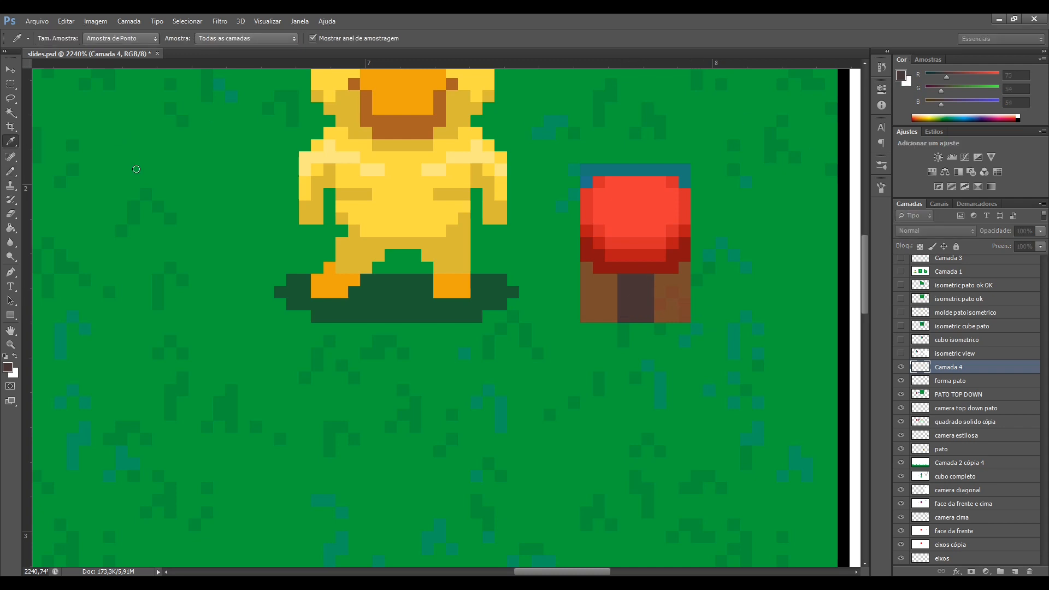
{"action": "key", "text": "b"}
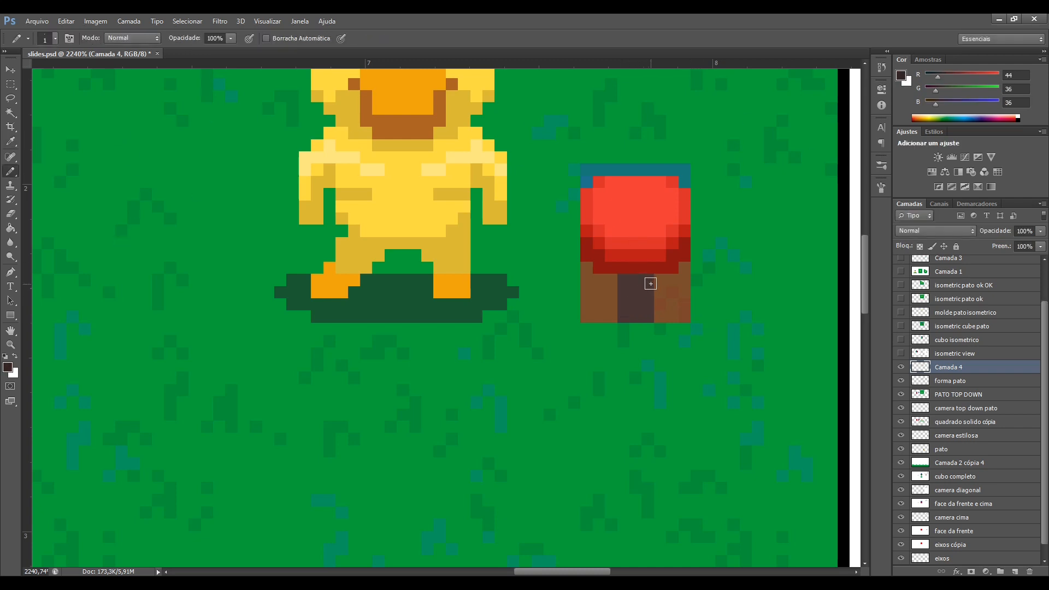
{"action": "mouse_move", "coordinate": [649, 284]}
{"action": "left_mouse_down"}
{"action": "mouse_move", "coordinate": [624, 285]}
{"action": "mouse_move", "coordinate": [646, 291]}
{"action": "left_mouse_up"}
{"action": "scroll", "coordinate": [685, 240], "scroll_direction": "down", "scroll_amount": 1}
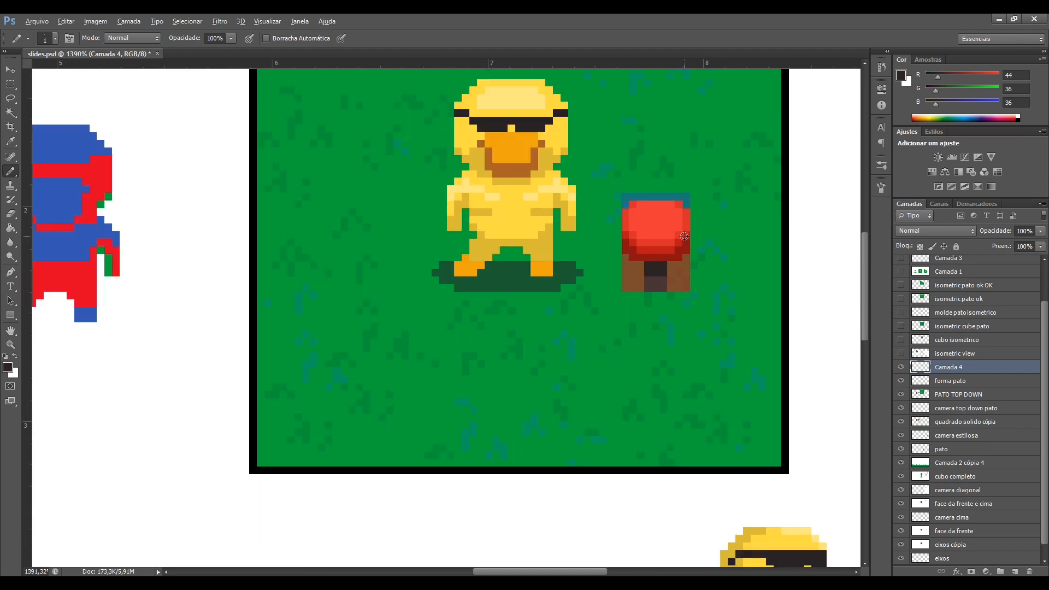
{"action": "scroll", "coordinate": [671, 271], "scroll_direction": "up", "scroll_amount": 1}
- Erase the stem's bottom pixel row and paint a ground shadow around its base in the duck's shadow green, RGB 29, 94, 50
{"action": "key", "text": "e"}
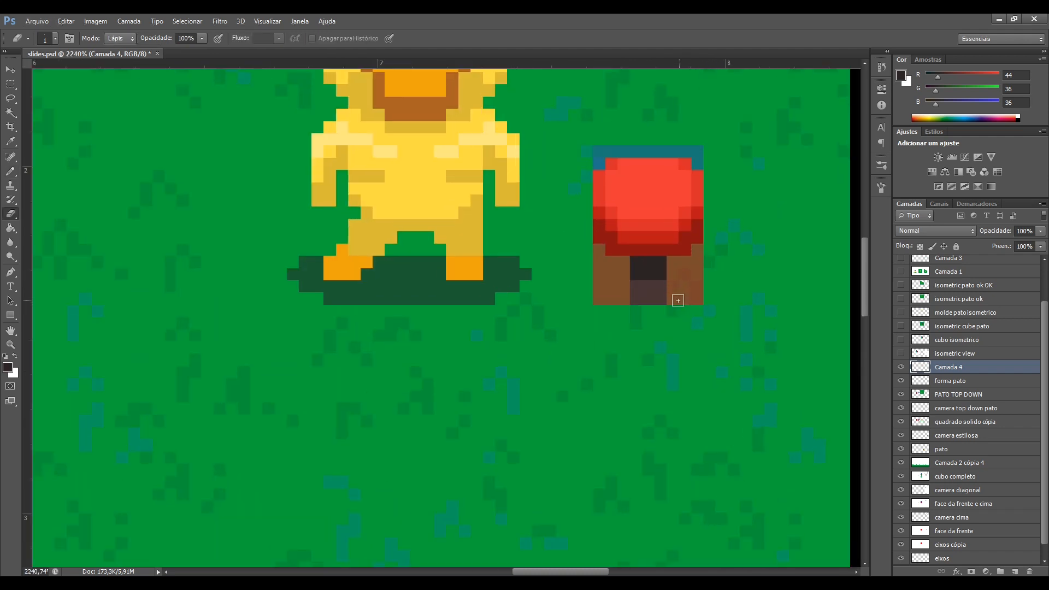
{"action": "left_click_drag", "start_coordinate": [676, 298], "coordinate": [613, 298]}
{"action": "key", "text": "b"}
{"action": "left_click", "coordinate": [472, 294], "text": "alt"}
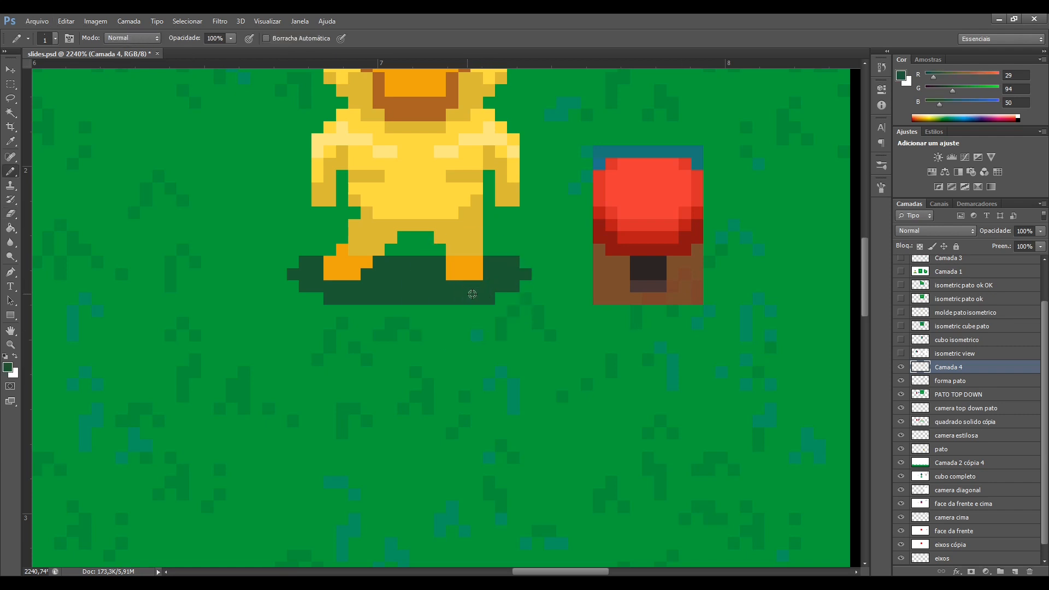
{"action": "mouse_move", "coordinate": [639, 299]}
{"action": "left_mouse_down"}
{"action": "mouse_move", "coordinate": [615, 299]}
{"action": "mouse_move", "coordinate": [621, 278]}
{"action": "mouse_move", "coordinate": [603, 298]}
{"action": "mouse_move", "coordinate": [677, 296]}
{"action": "mouse_move", "coordinate": [674, 276]}
{"action": "mouse_move", "coordinate": [697, 297]}
{"action": "mouse_move", "coordinate": [676, 312]}
{"action": "mouse_move", "coordinate": [627, 316]}
{"action": "left_mouse_up"}
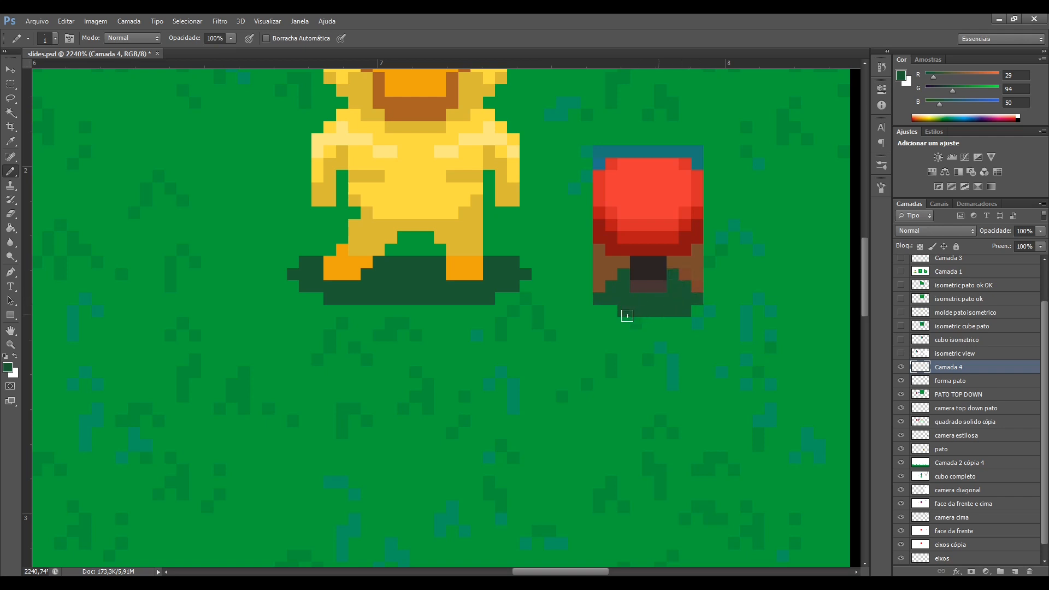
- Hide the "forma pato" guide layer and touch up the upper edge of the object's ground shadow
{"action": "left_click", "coordinate": [902, 380]}
{"action": "scroll", "coordinate": [704, 281], "scroll_direction": "down", "scroll_amount": 1}
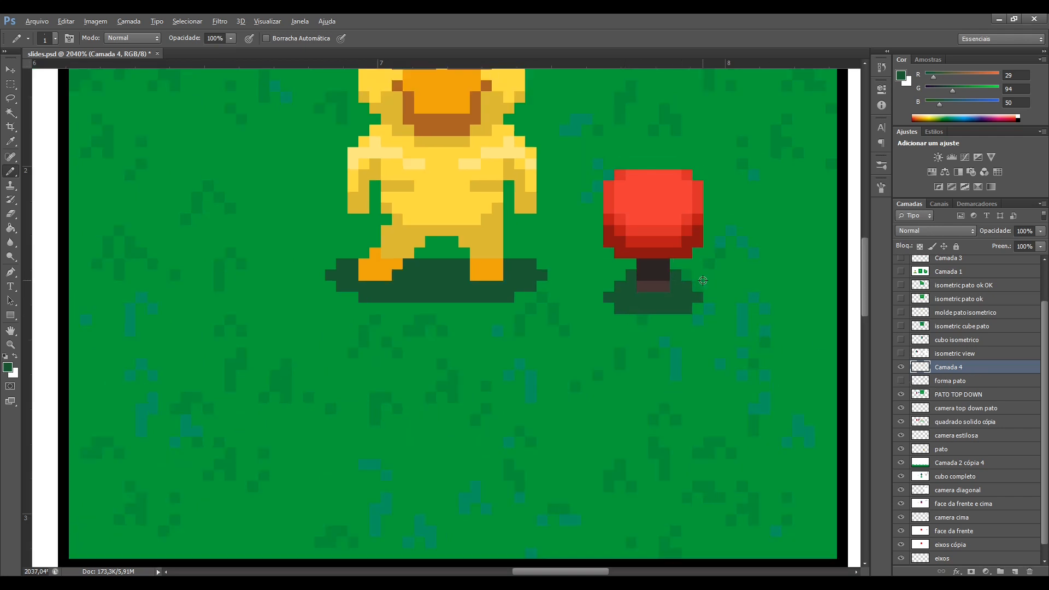
{"action": "scroll", "coordinate": [703, 281], "scroll_direction": "down", "scroll_amount": 1}
{"action": "key", "text": "e"}
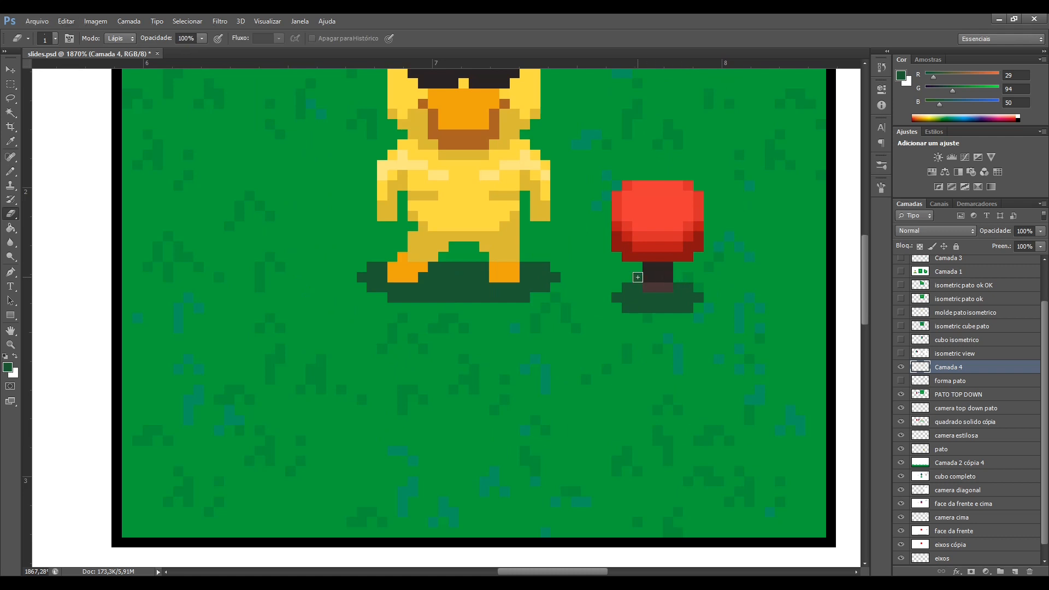
{"action": "scroll", "coordinate": [638, 277], "scroll_direction": "down", "scroll_amount": 15}
{"action": "scroll", "coordinate": [684, 294], "scroll_direction": "up", "scroll_amount": 10}
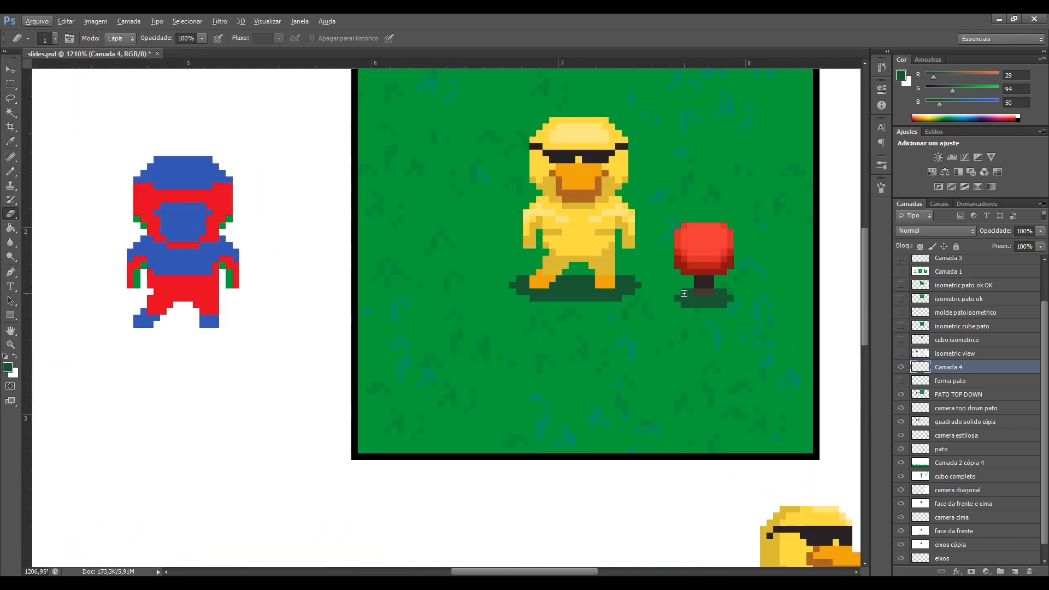
{"action": "key", "text": "b"}
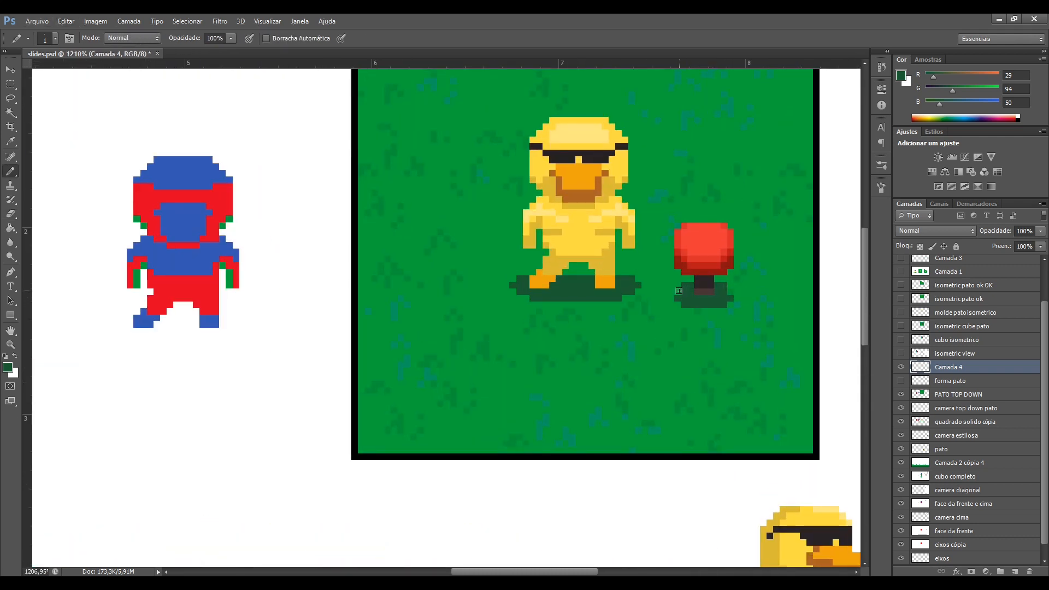
{"action": "scroll", "coordinate": [775, 272], "scroll_direction": "down", "scroll_amount": 3}
{"action": "scroll", "coordinate": [775, 272], "scroll_direction": "down", "scroll_amount": 4}
{"action": "scroll", "coordinate": [767, 230], "scroll_direction": "up", "scroll_amount": 3}
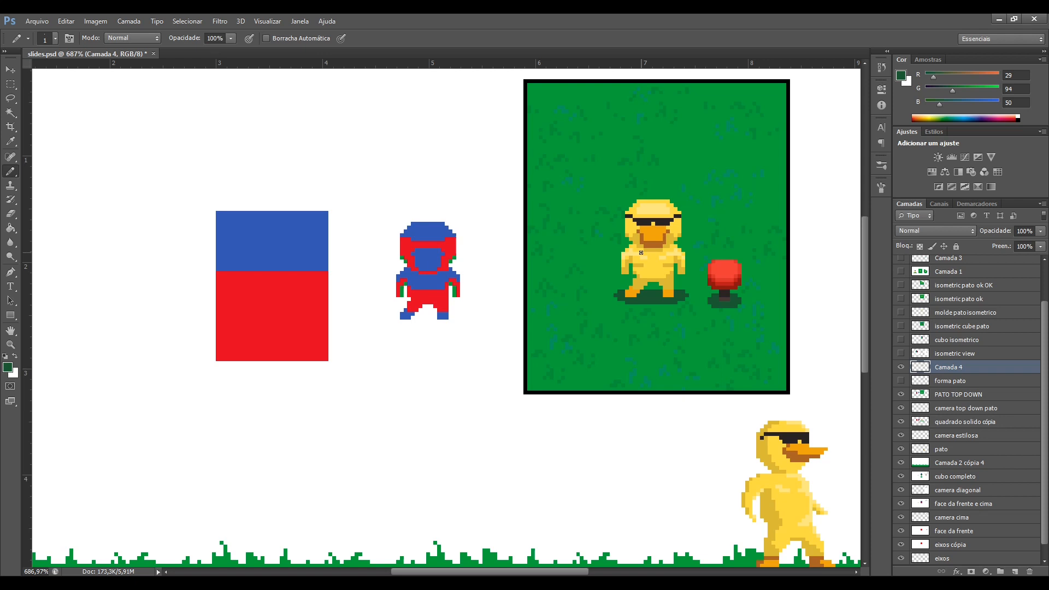
- Compare the finished object with its block guide by briefly showing the "forma pato" layer and hiding it again
{"action": "left_click", "coordinate": [901, 381]}
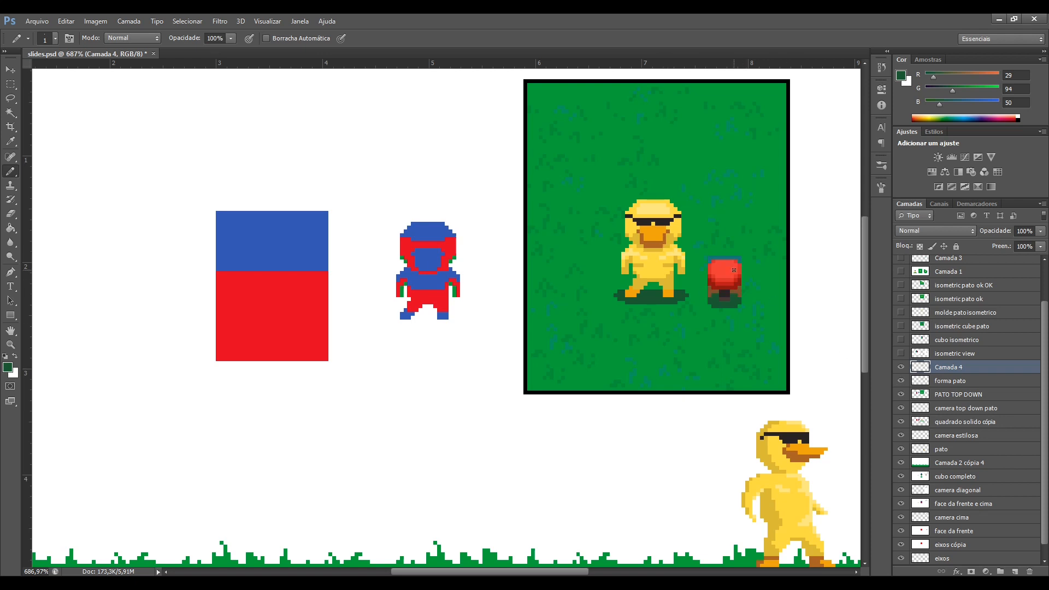
{"action": "scroll", "coordinate": [733, 238], "scroll_direction": "right", "scroll_amount": 2}
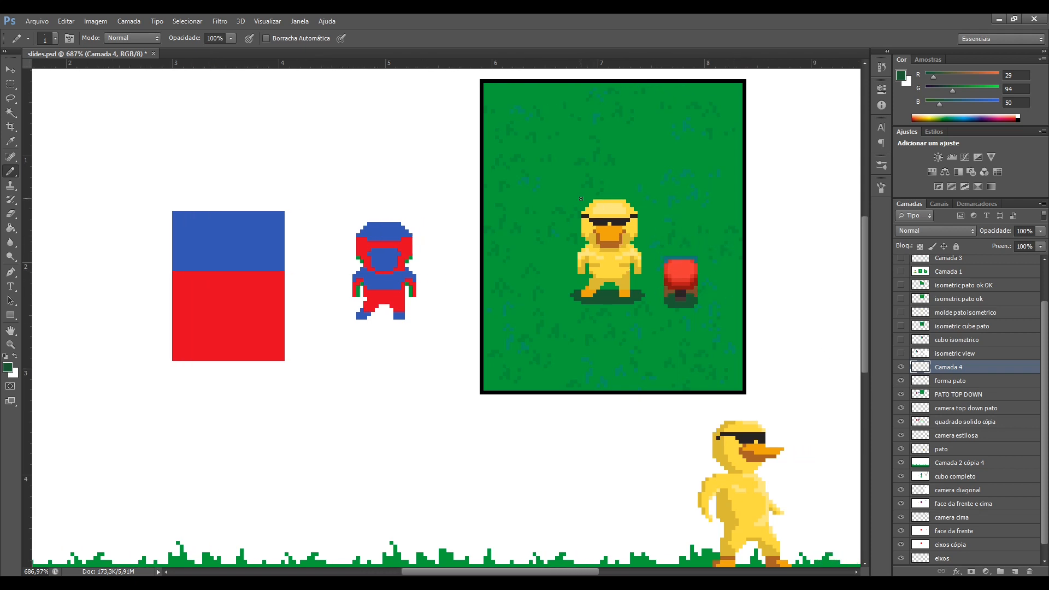
{"action": "left_click", "coordinate": [902, 381]}
{"action": "scroll", "coordinate": [594, 228], "scroll_direction": "right", "scroll_amount": 2}
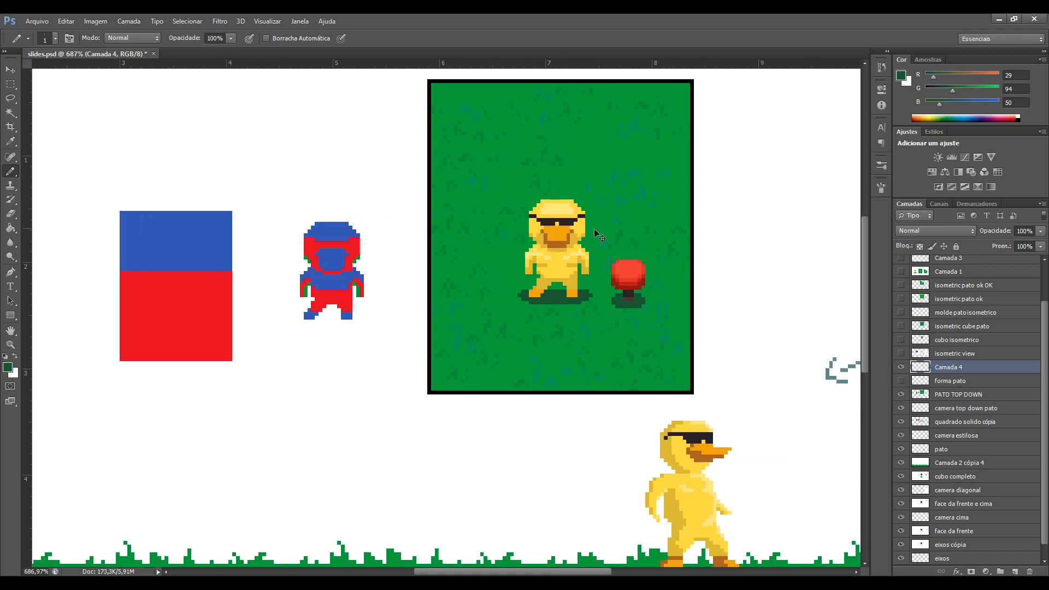
- Turn on the "forma pato" block guide layer over the top-down scene
{"action": "key", "text": "ctrl+0"}
{"action": "key", "text": "alt"}
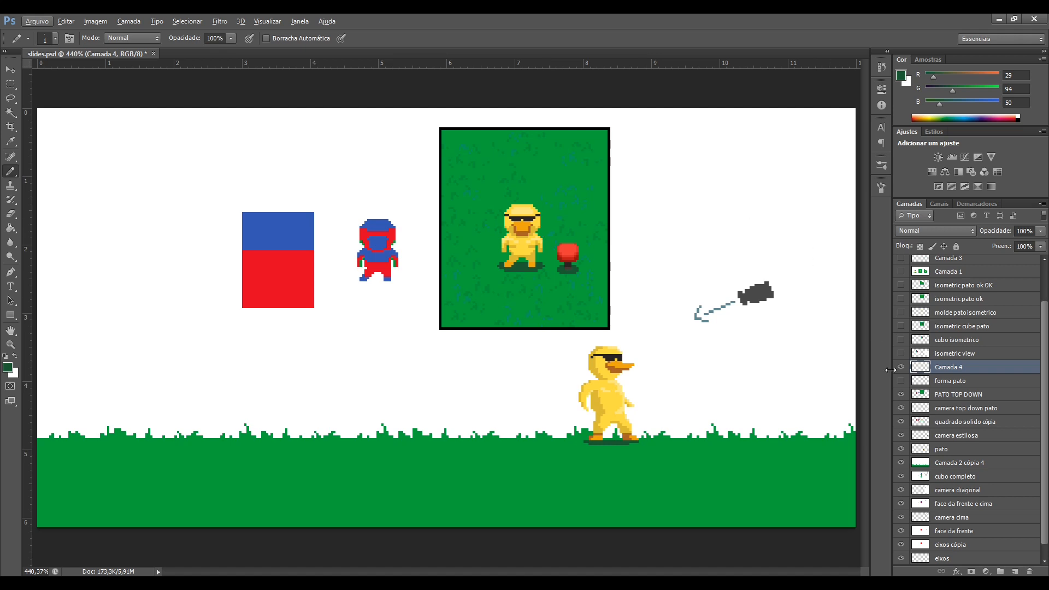
{"action": "left_click", "coordinate": [902, 383]}
{"action": "key", "text": "ctrl+t"}
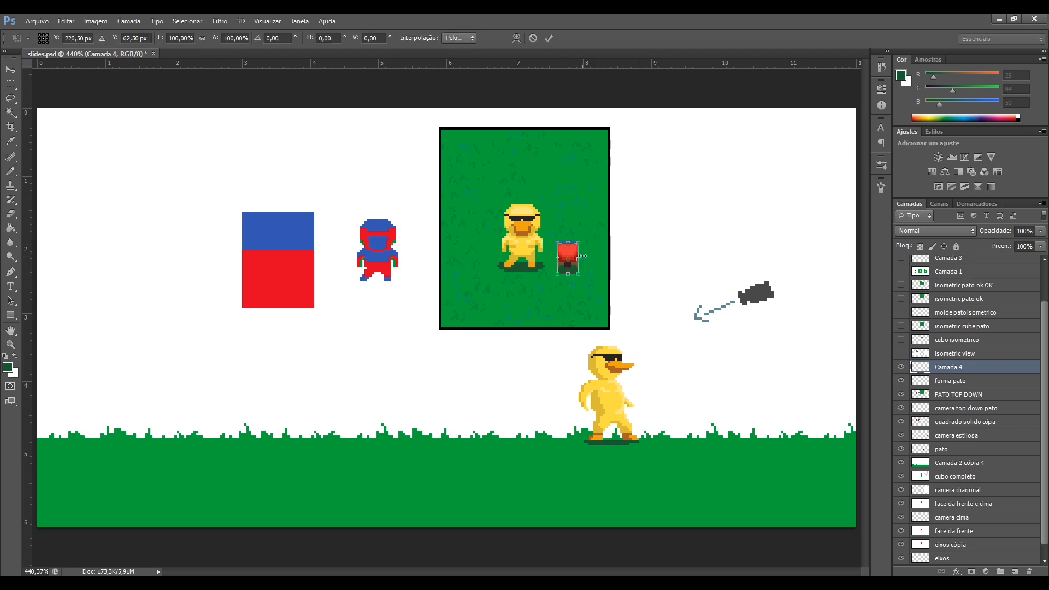
{"action": "key", "text": "Return"}
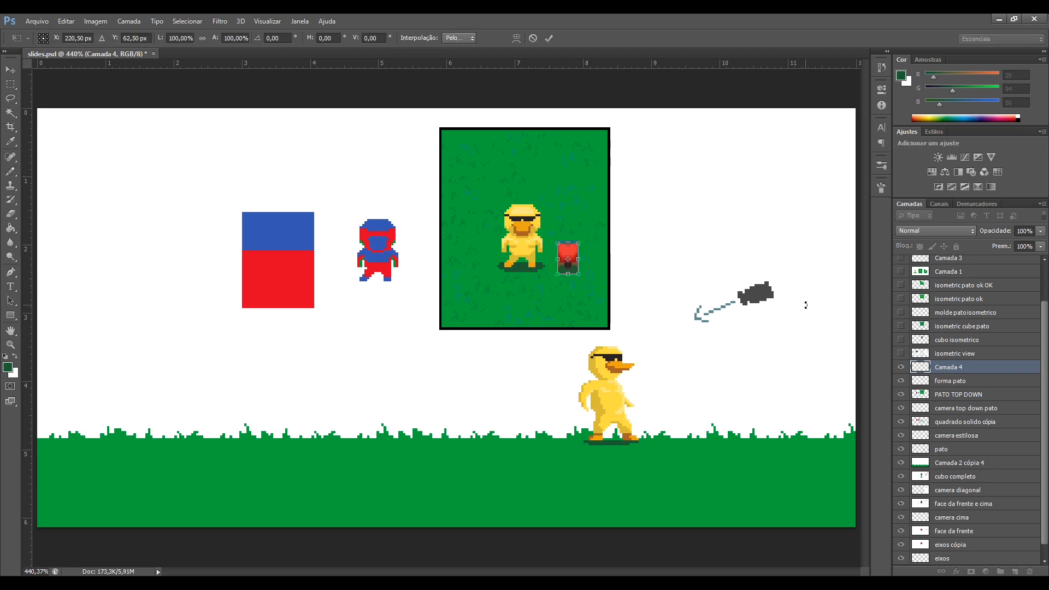
{"action": "key", "text": "b"}
- Scale the "forma pato" guide to about 233% wide by 223% high and place it over the top-down duck
{"action": "left_click", "coordinate": [950, 379]}
{"action": "key", "text": "ctrl+t"}
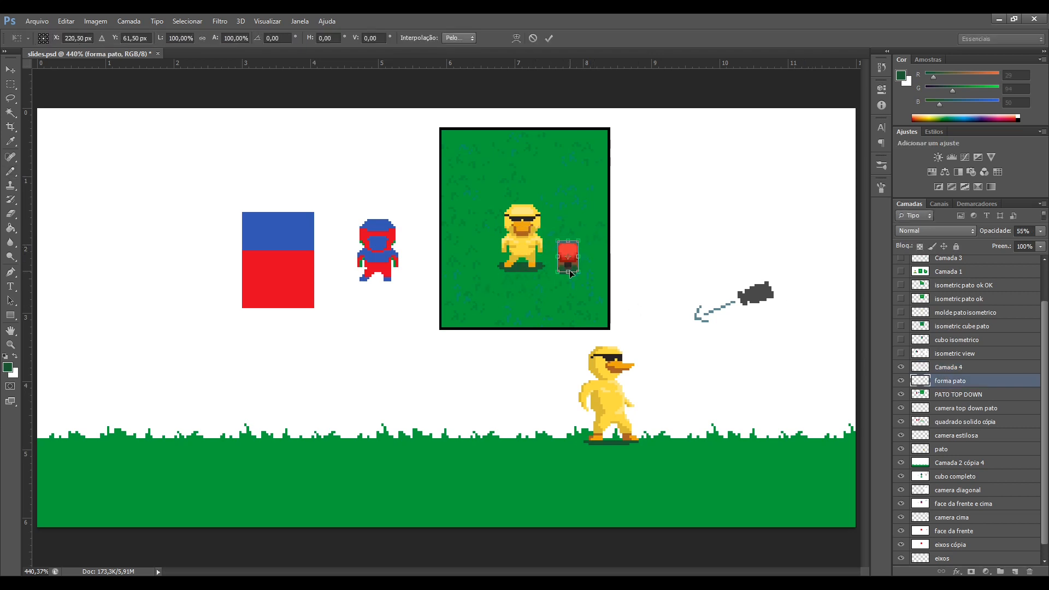
{"action": "left_click_drag", "start_coordinate": [577, 268], "coordinate": [532, 224]}
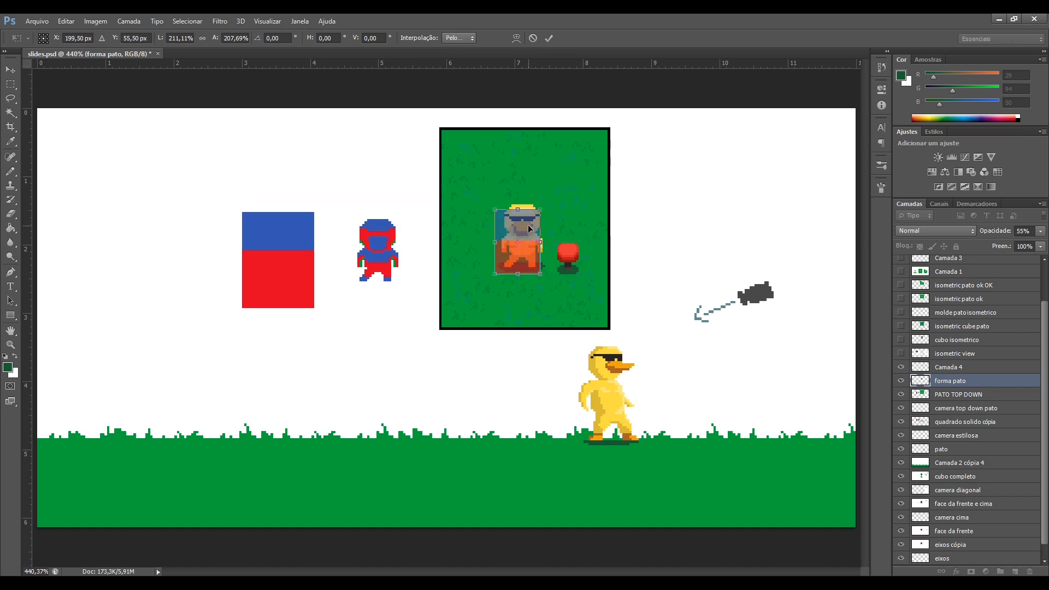
{"action": "key", "text": "Right"}
{"action": "key", "text": "Right"}
{"action": "key", "text": "Right"}
{"action": "key", "text": "Right"}
{"action": "left_click_drag", "start_coordinate": [503, 210], "coordinate": [523, 227]}
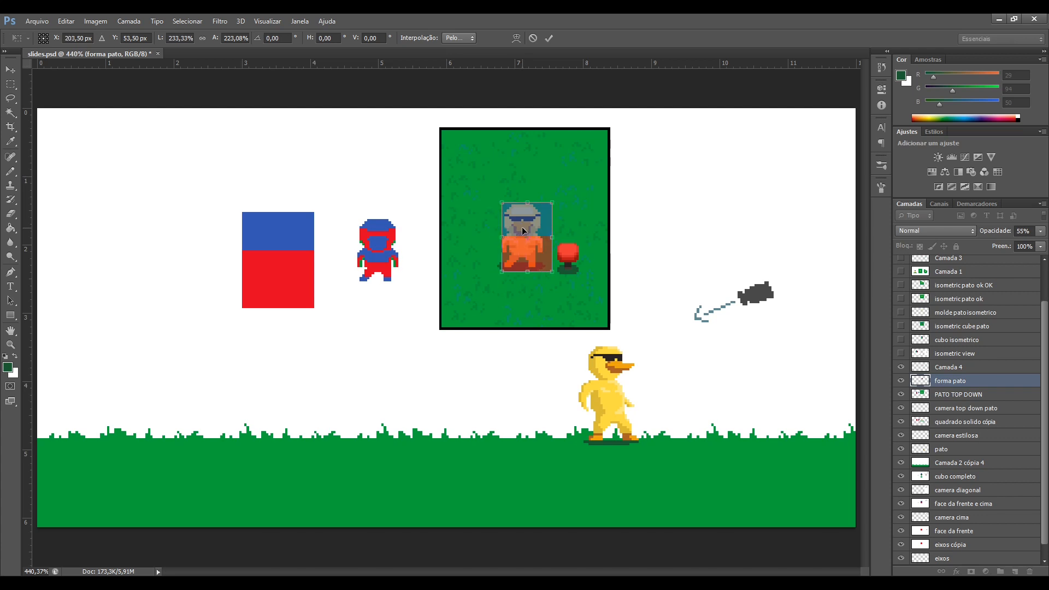
{"action": "key", "text": "Return"}
{"action": "key", "text": "b"}
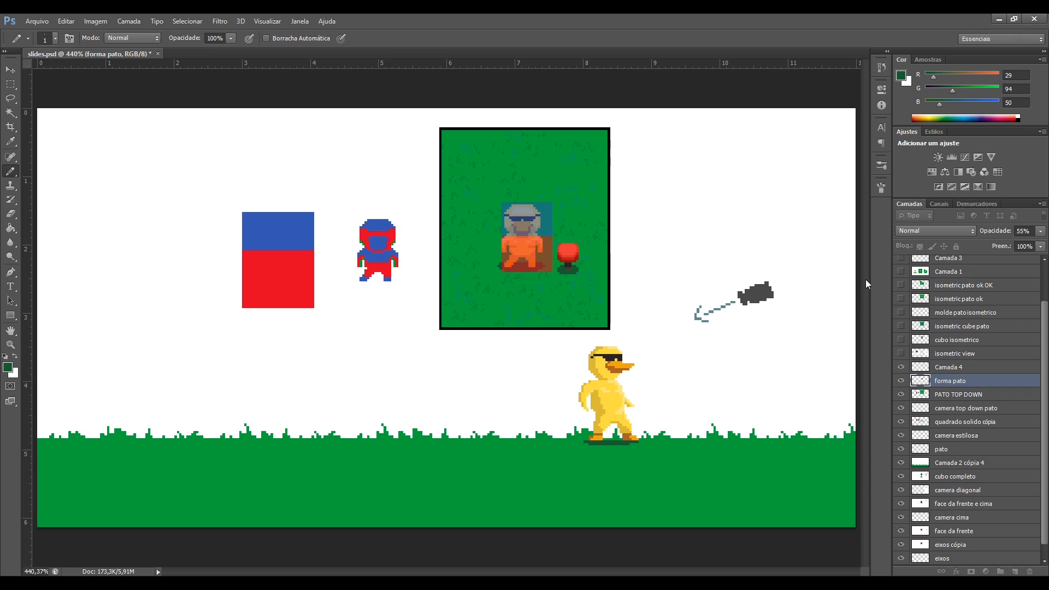
- Hide the "Camada 4" and "forma pato" layers so only the duck remains in the top-down scene
{"action": "left_click", "coordinate": [902, 367]}
{"action": "left_click", "coordinate": [901, 381]}
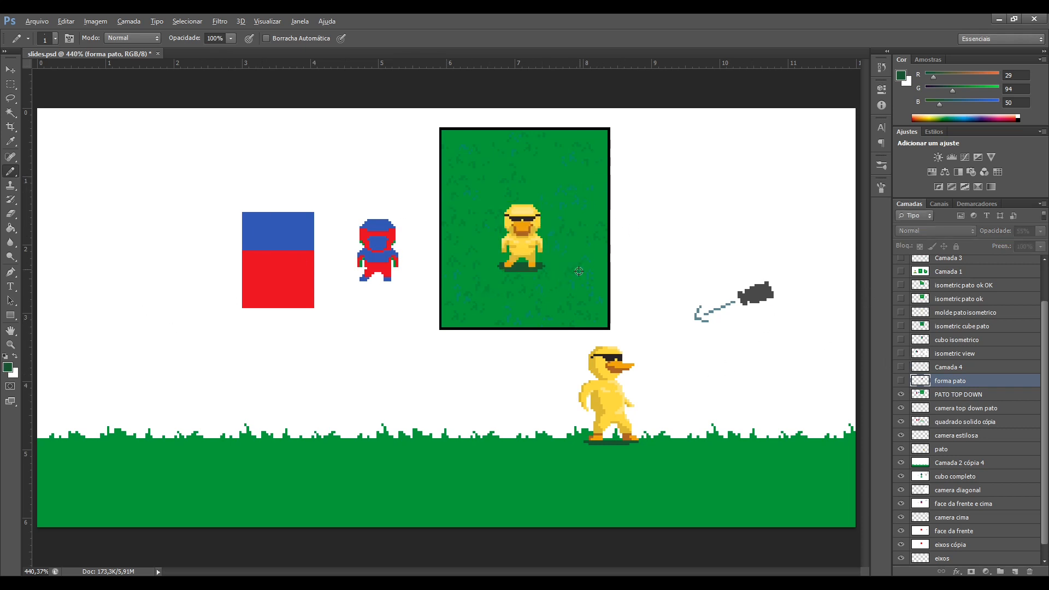
{"action": "scroll", "coordinate": [473, 235], "scroll_direction": "down", "scroll_amount": 3}
{"action": "scroll", "coordinate": [516, 321], "scroll_direction": "up", "scroll_amount": 2}
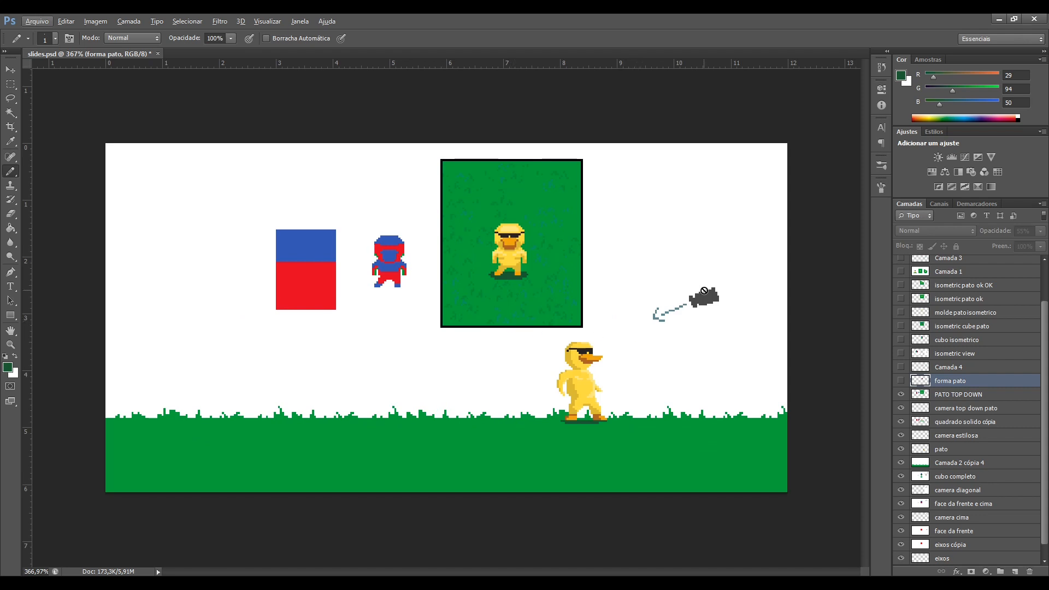
{"action": "key", "text": "Escape"}
- Show the "isometric view" layer, toggling it once to compare the isometric cube with the top-down one
{"action": "left_click", "coordinate": [903, 353]}
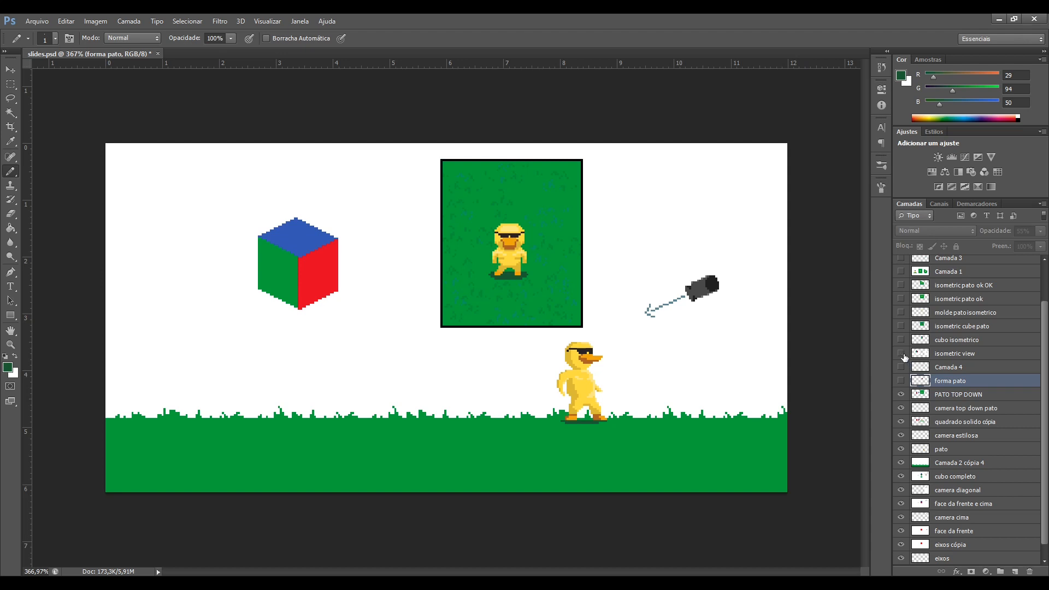
{"action": "left_click", "coordinate": [902, 354]}
{"action": "left_click", "coordinate": [902, 354]}
{"action": "scroll", "coordinate": [359, 266], "scroll_direction": "up", "scroll_amount": 1}
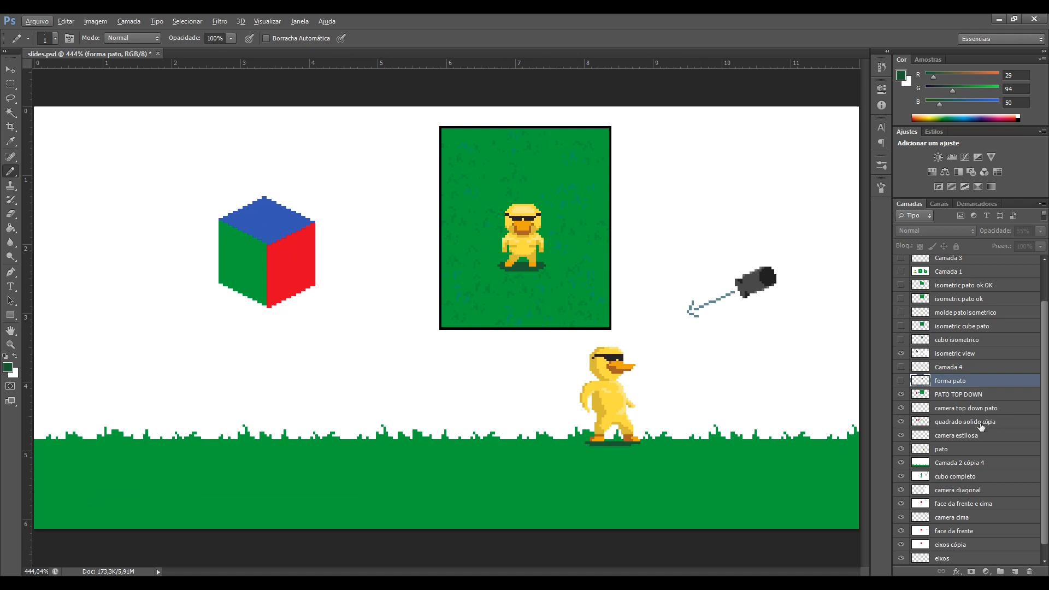
- Show the "cubo isometrico" layer to place an isometric cube inside the framed grass scene
{"action": "left_click", "coordinate": [901, 339]}
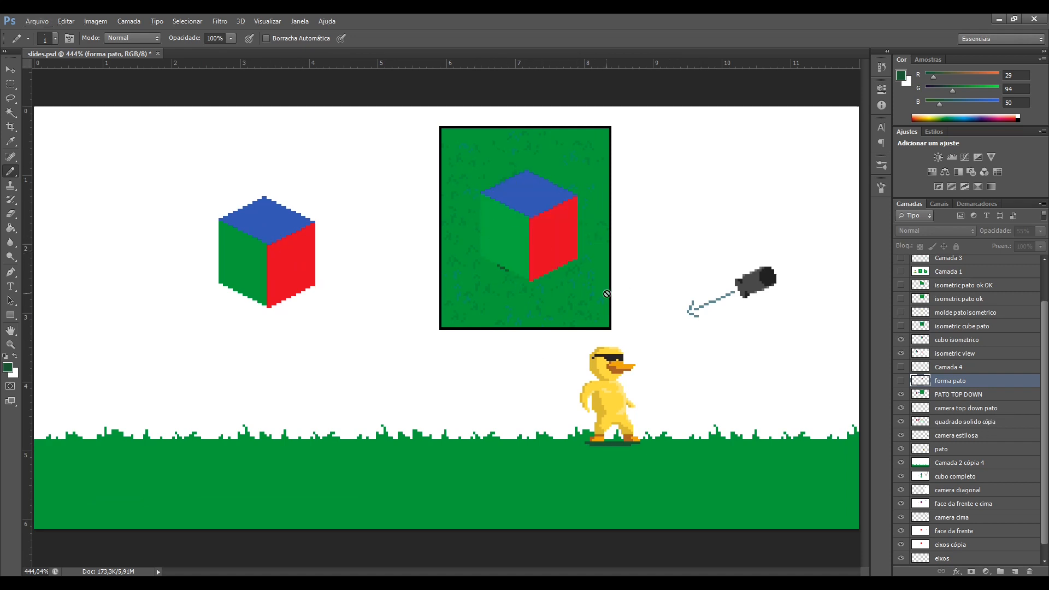
{"action": "scroll", "coordinate": [562, 179], "scroll_direction": "up", "scroll_amount": 3}
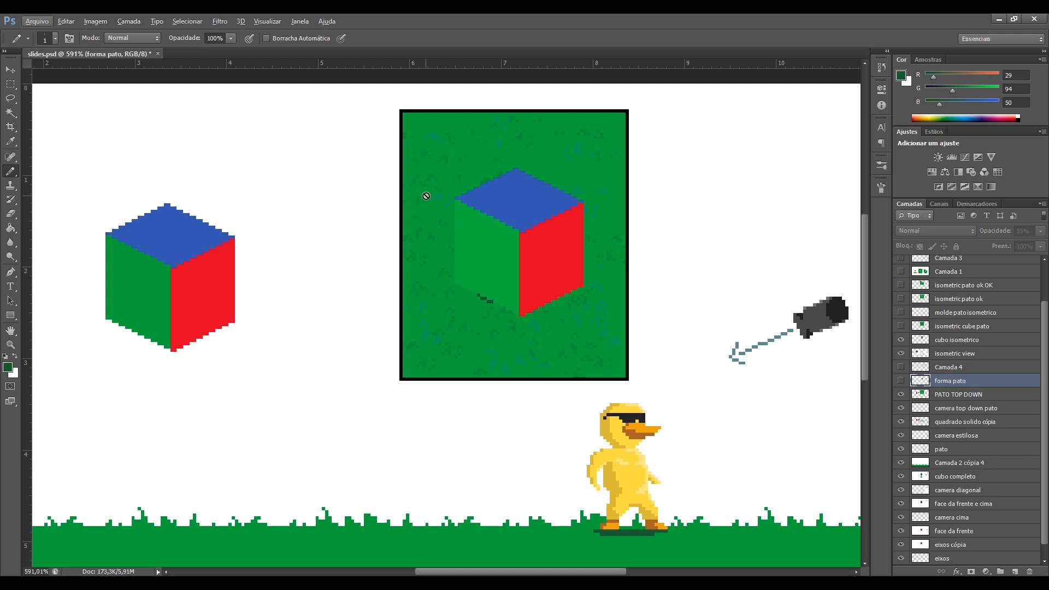
{"action": "scroll", "coordinate": [673, 187], "scroll_direction": "down", "scroll_amount": 2}
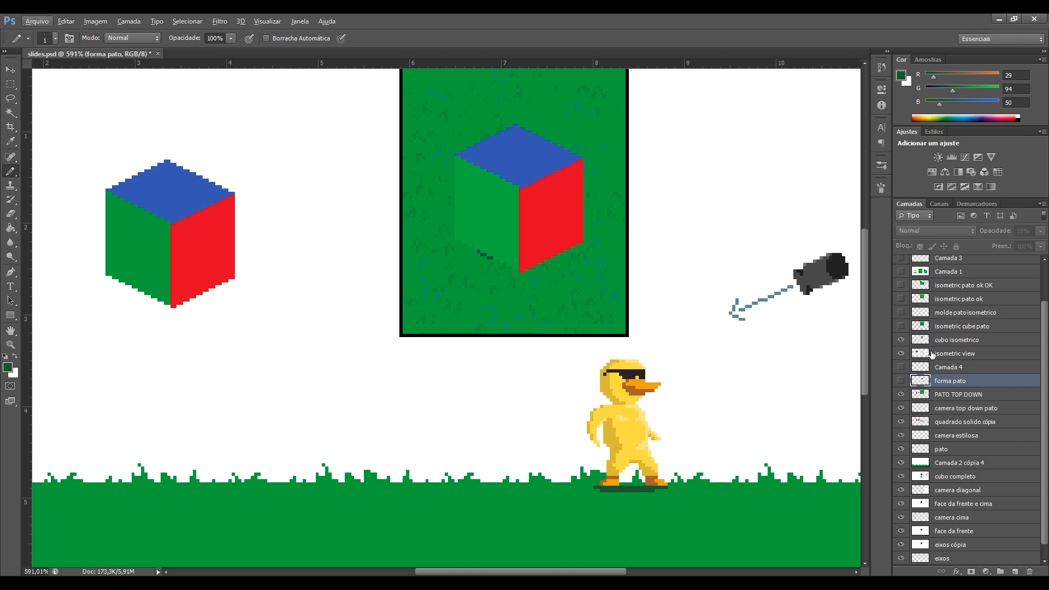
- Show the "isometric cube pato" layer to present the narrower duck-proportioned block in the grass scene
{"action": "left_click", "coordinate": [902, 326]}
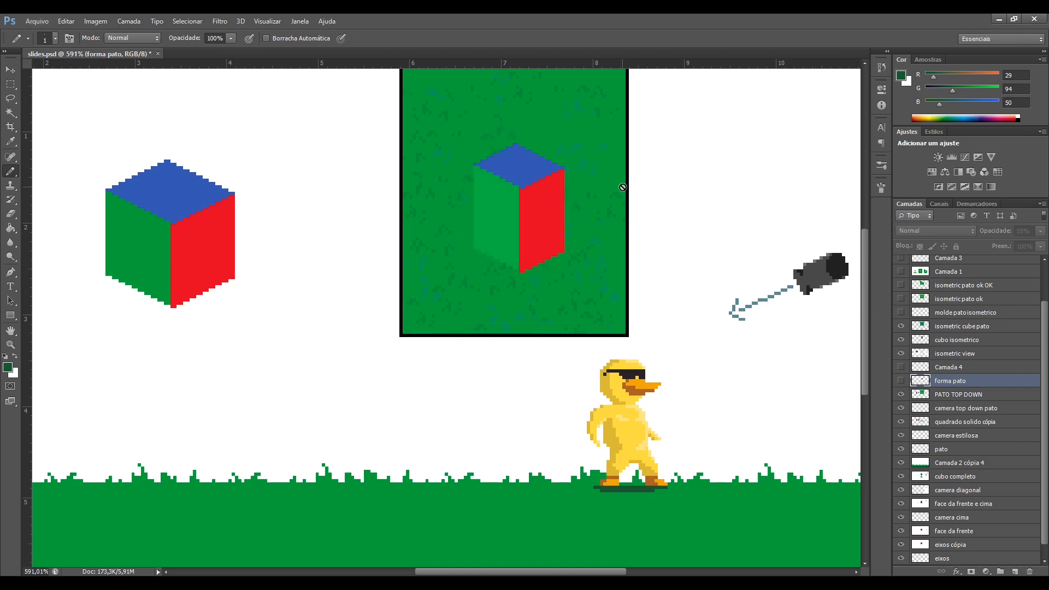
{"action": "scroll", "coordinate": [493, 126], "scroll_direction": "up", "scroll_amount": 5}
{"action": "scroll", "coordinate": [539, 290], "scroll_direction": "up", "scroll_amount": 4}
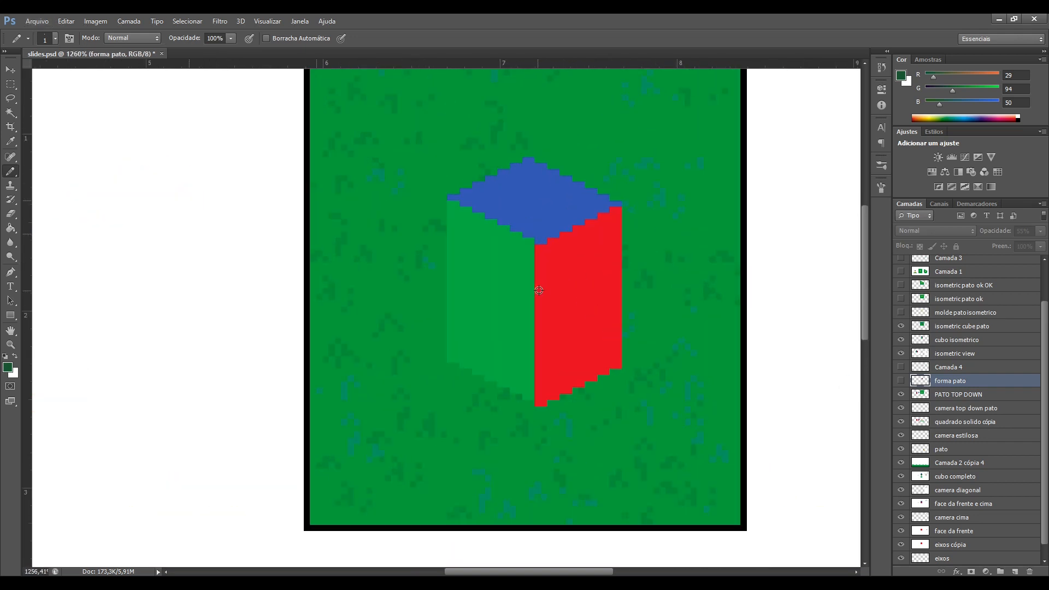
{"action": "scroll", "coordinate": [539, 291], "scroll_direction": "up", "scroll_amount": 1}
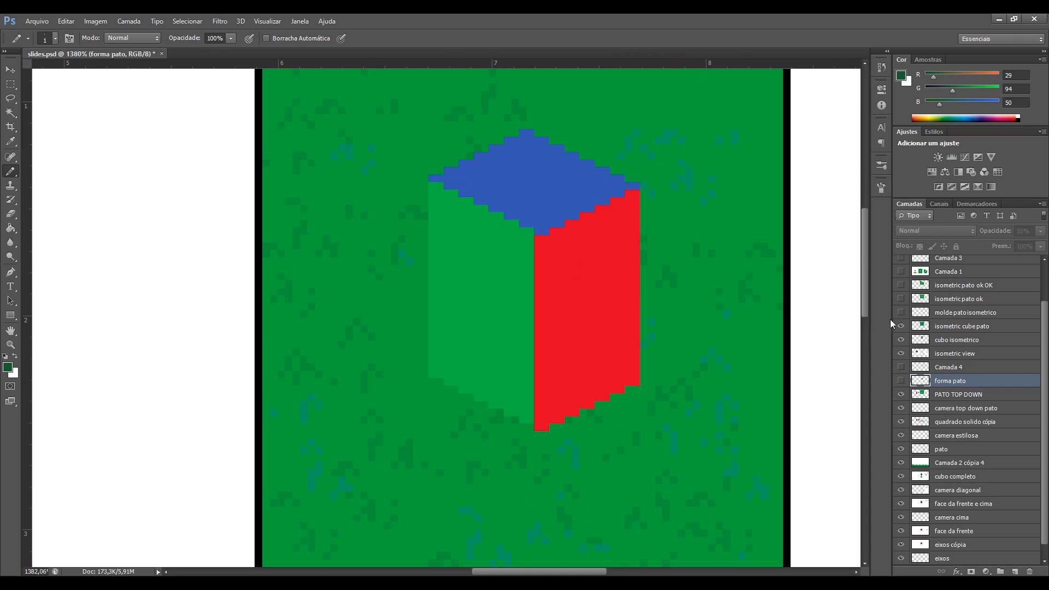
- Compare the full isometric cube with the narrower duck block by repeatedly toggling the "isometric cube pato" layer
{"action": "left_click", "coordinate": [901, 326]}
{"action": "left_click", "coordinate": [901, 326]}
{"action": "left_click", "coordinate": [902, 324]}
{"action": "left_click", "coordinate": [902, 325]}
{"action": "left_click", "coordinate": [901, 327]}
{"action": "left_click", "coordinate": [901, 327]}
{"action": "left_click", "coordinate": [902, 327]}
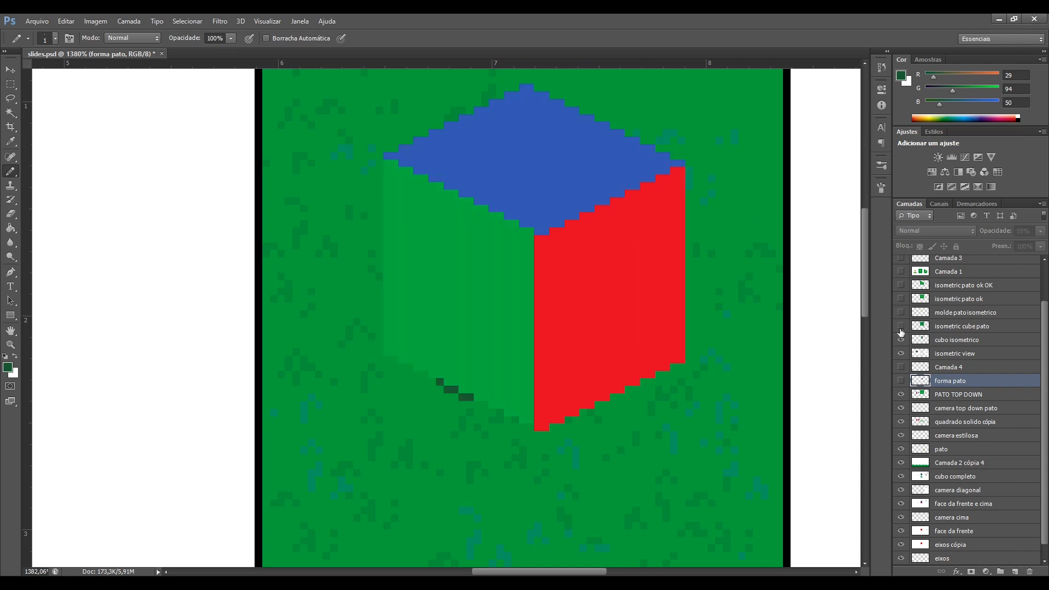
{"action": "left_click", "coordinate": [901, 327]}
{"action": "scroll", "coordinate": [490, 258], "scroll_direction": "down", "scroll_amount": 5}
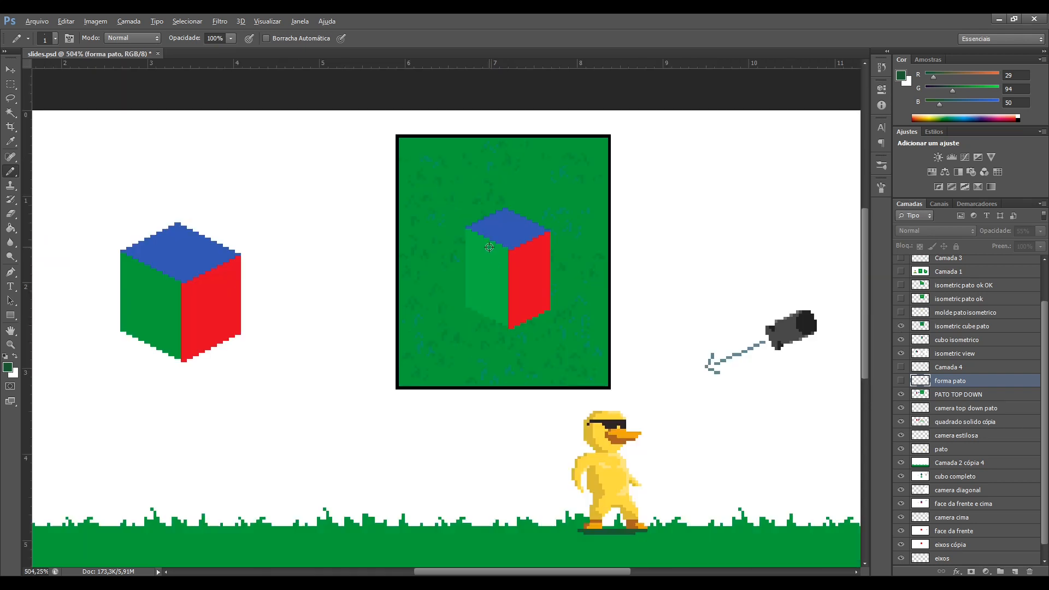
{"action": "scroll", "coordinate": [516, 211], "scroll_direction": "up", "scroll_amount": 1}
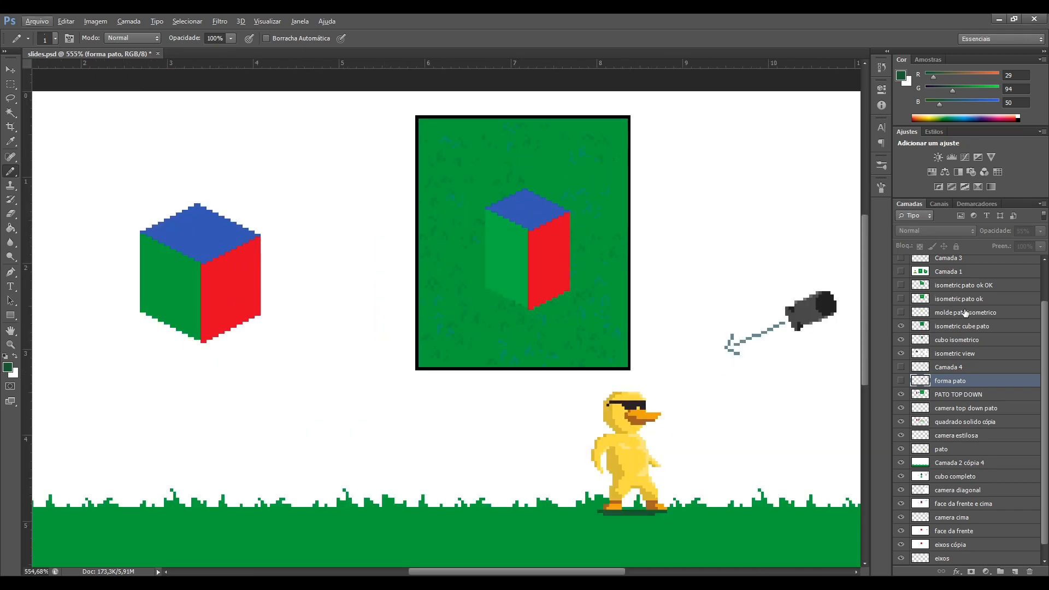
- Show the "molde pato isometrico" layer and examine how the flat duck silhouette fits inside the isometric block
{"action": "left_click", "coordinate": [901, 312]}
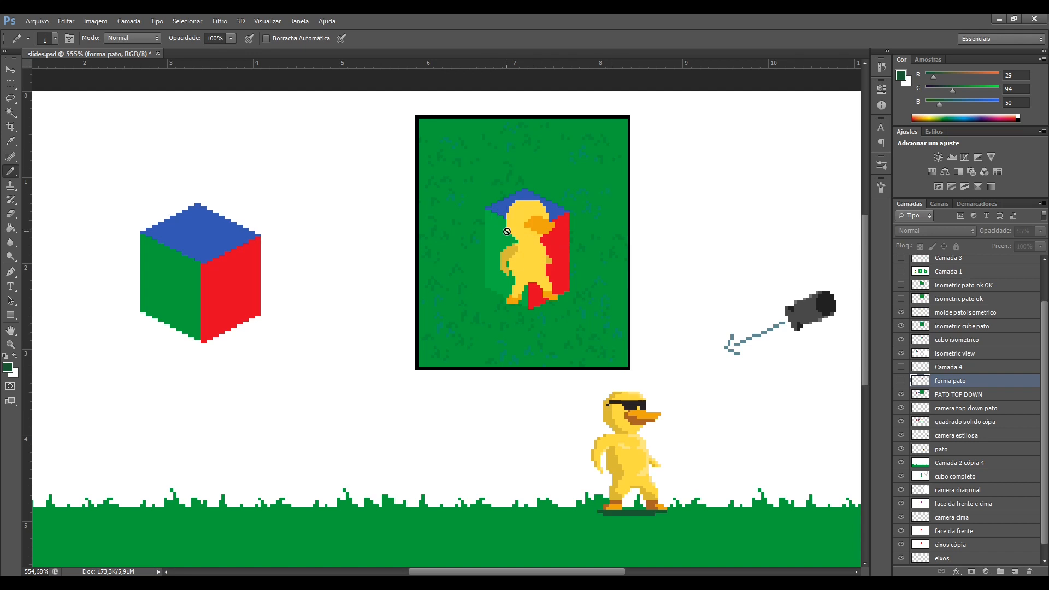
{"action": "scroll", "coordinate": [541, 244], "scroll_direction": "up", "scroll_amount": 4}
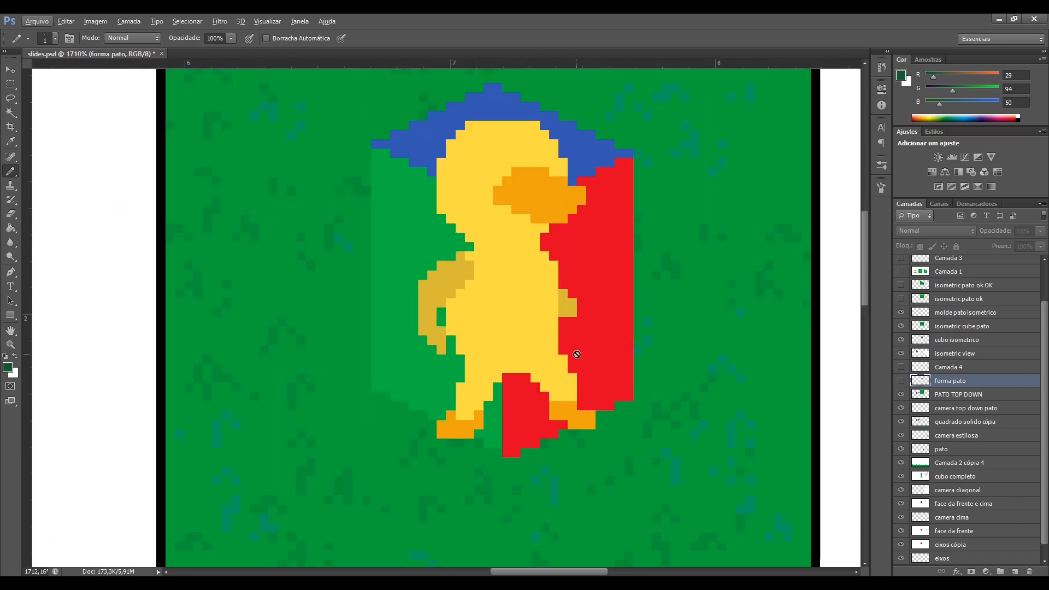
{"action": "scroll", "coordinate": [456, 198], "scroll_direction": "down", "scroll_amount": 1}
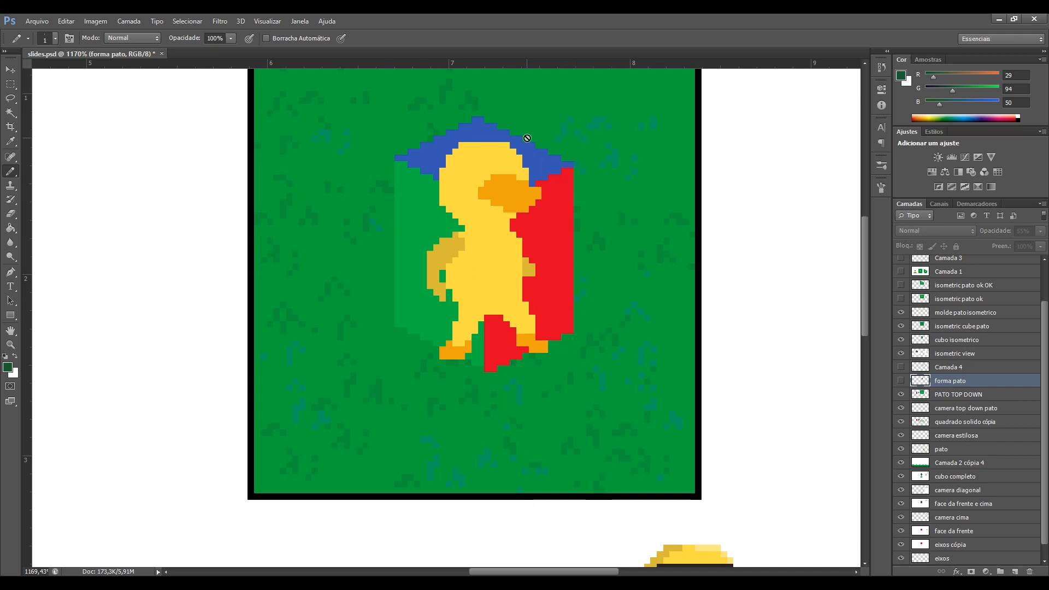
{"action": "scroll", "coordinate": [518, 218], "scroll_direction": "up", "scroll_amount": 1}
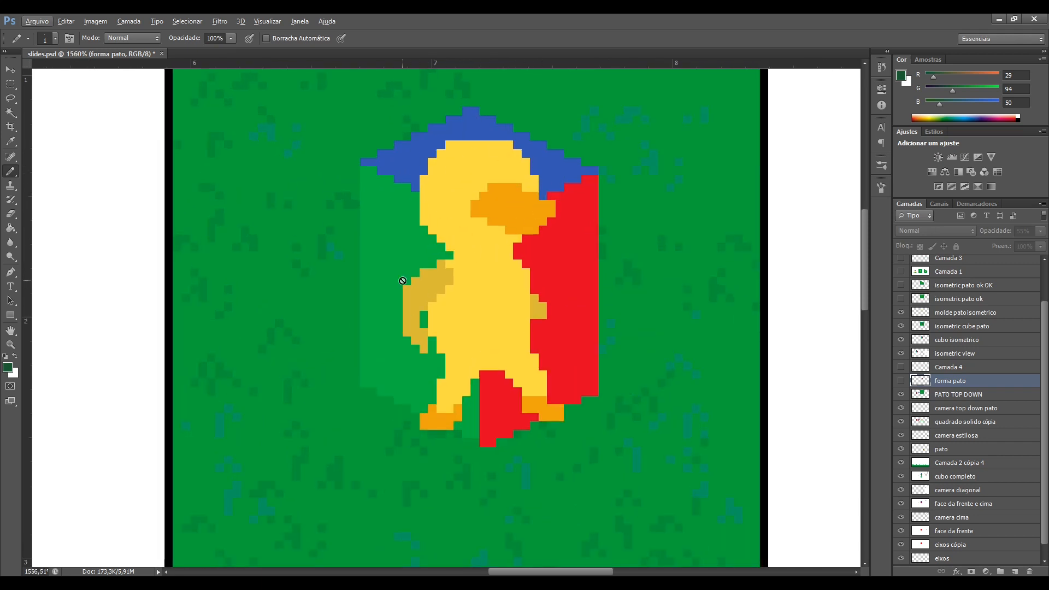
{"action": "scroll", "coordinate": [522, 302], "scroll_direction": "down", "scroll_amount": 2}
{"action": "scroll", "coordinate": [474, 207], "scroll_direction": "up", "scroll_amount": 2}
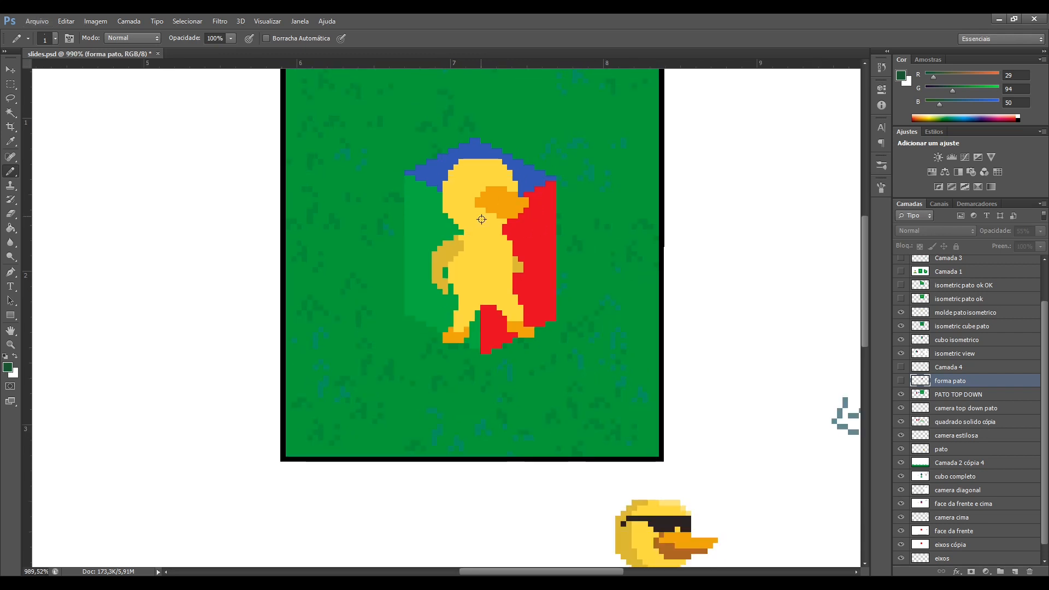
{"action": "scroll", "coordinate": [654, 295], "scroll_direction": "down", "scroll_amount": 1}
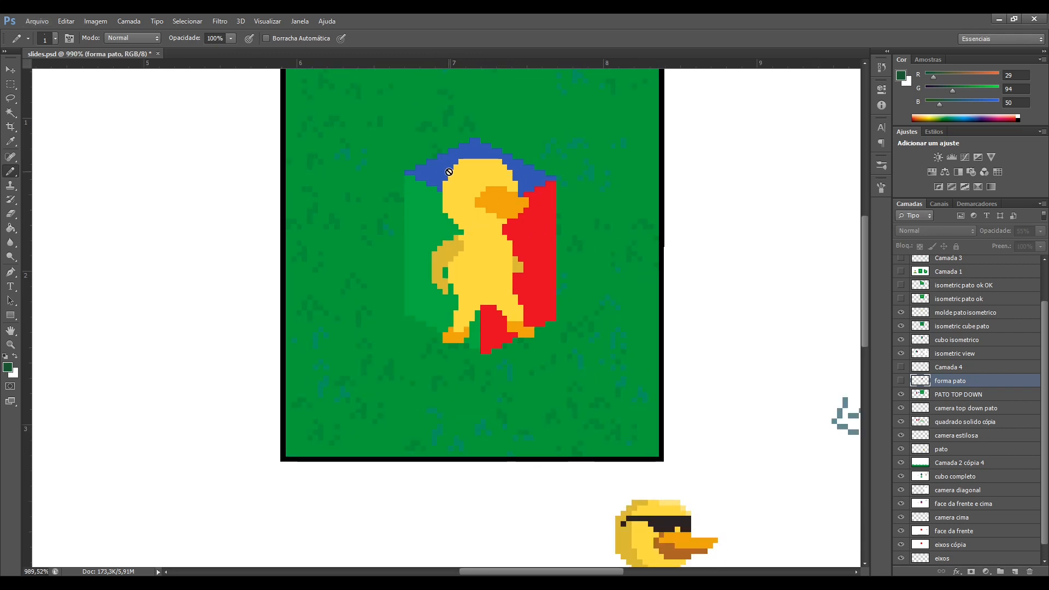
- Select the "molde pato isometrico" layer and show the "isometric pato ok" layer to present the shaded isometric duck
{"action": "left_click", "coordinate": [953, 319]}
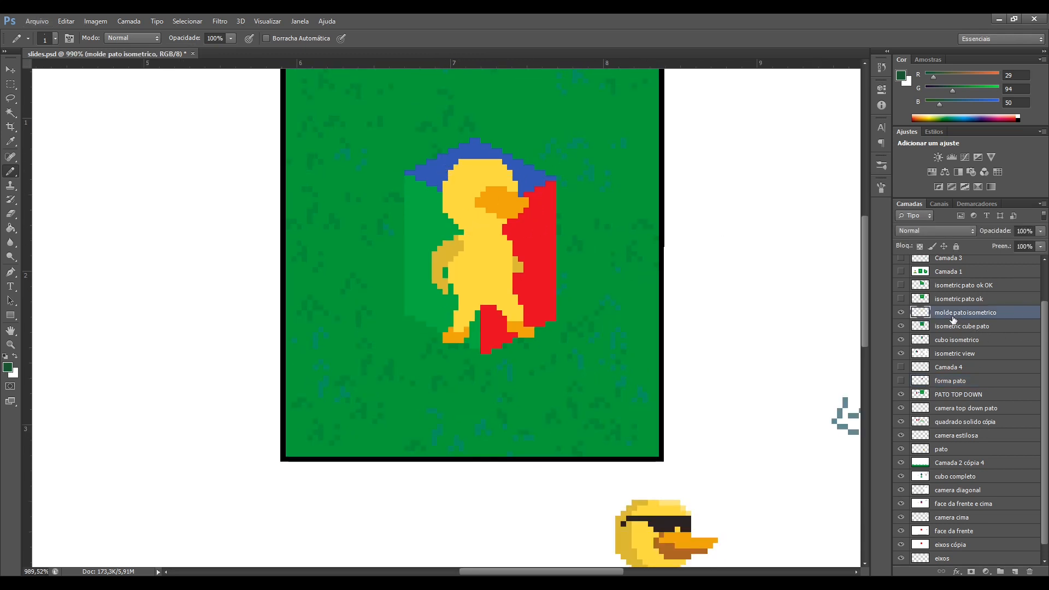
{"action": "left_click", "coordinate": [901, 299]}
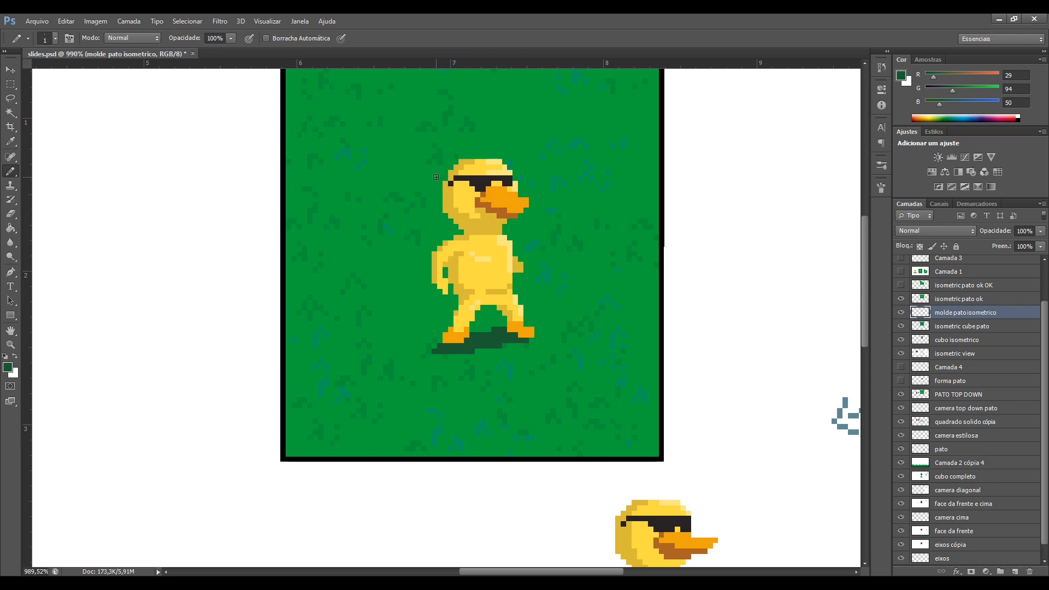
{"action": "scroll", "coordinate": [515, 247], "scroll_direction": "up", "scroll_amount": 3}
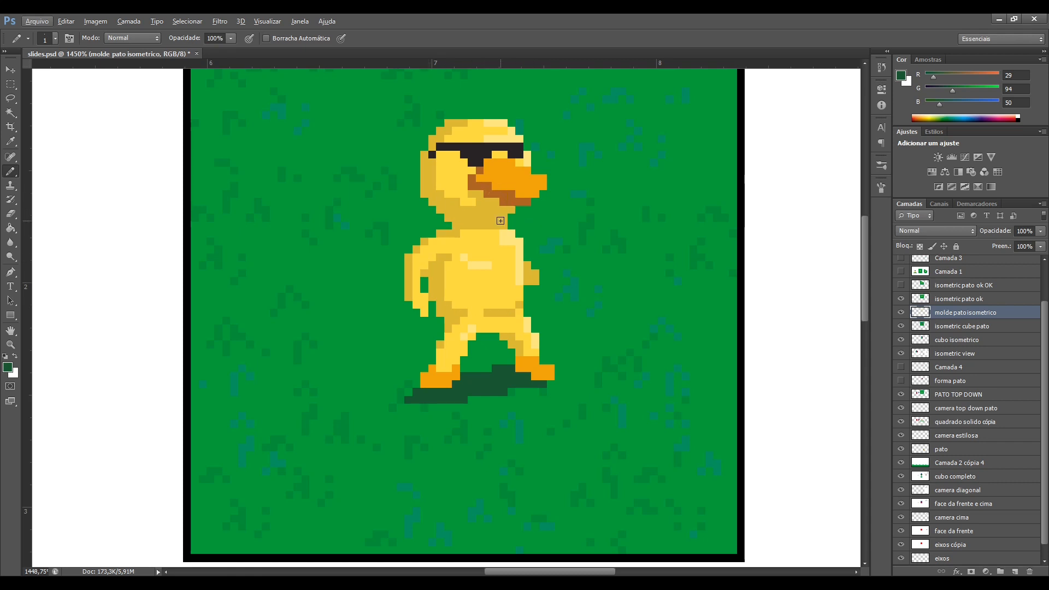
{"action": "scroll", "coordinate": [427, 211], "scroll_direction": "down", "scroll_amount": 5}
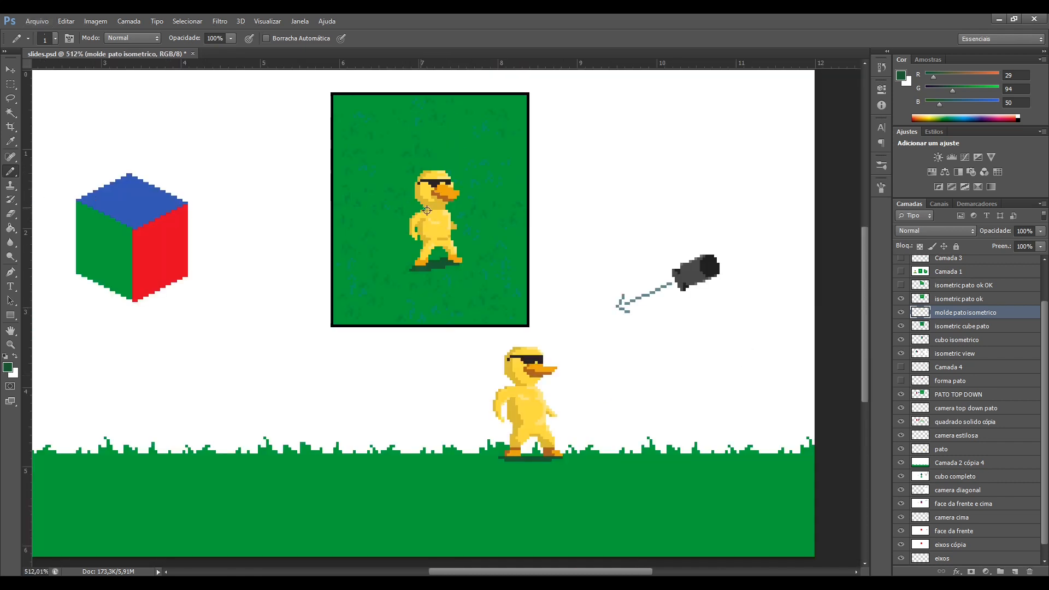
{"action": "scroll", "coordinate": [410, 238], "scroll_direction": "down", "scroll_amount": 3}
{"action": "scroll", "coordinate": [409, 247], "scroll_direction": "up", "scroll_amount": 1}
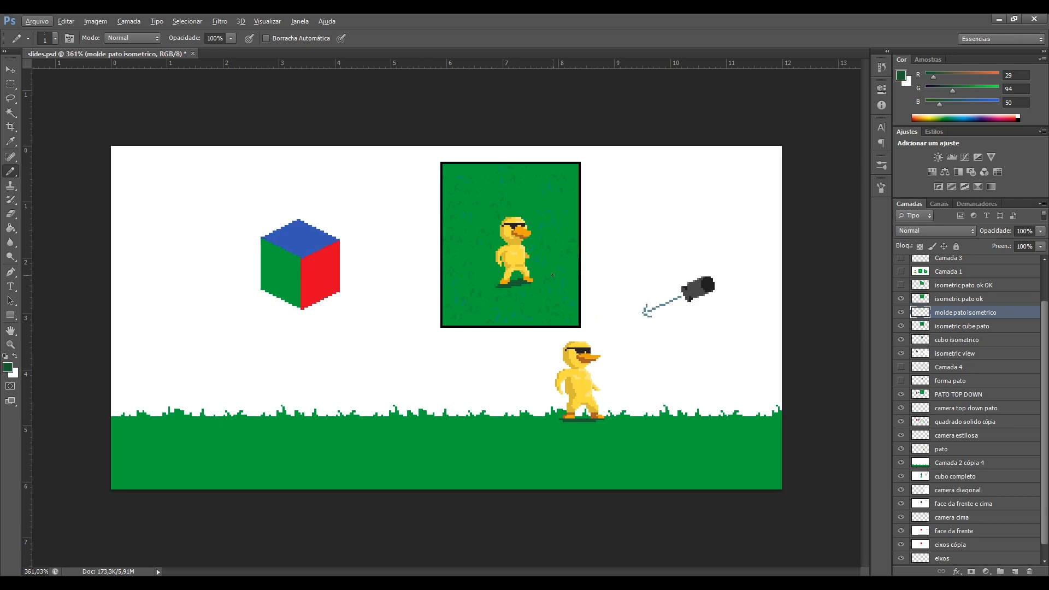
{"action": "scroll", "coordinate": [552, 275], "scroll_direction": "up", "scroll_amount": 2}
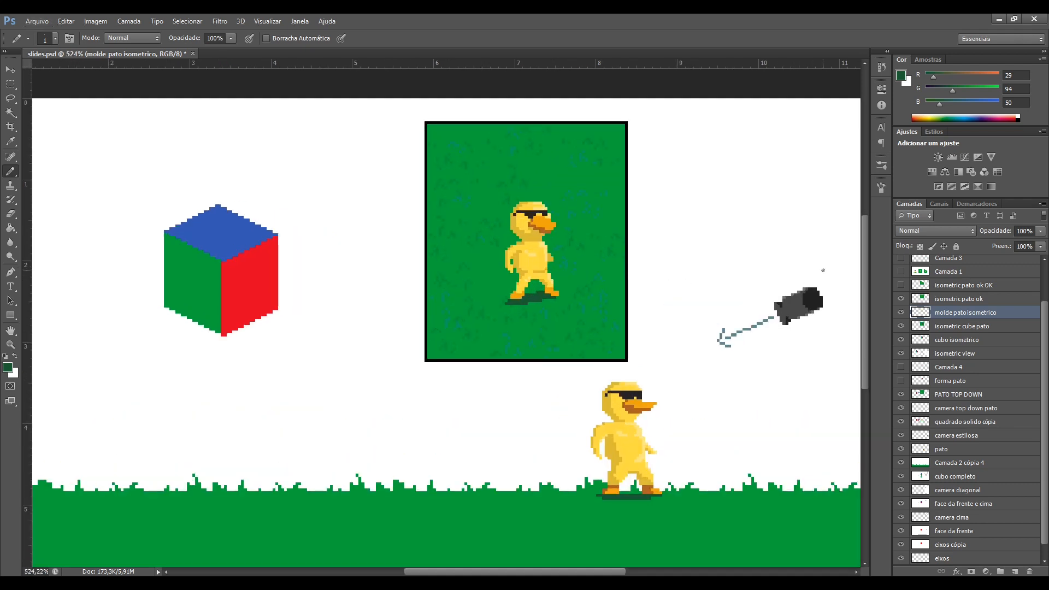
- Show the "isometric pato ok OK" layer to present the duck on the angled isometric ground
{"action": "left_click", "coordinate": [901, 286]}
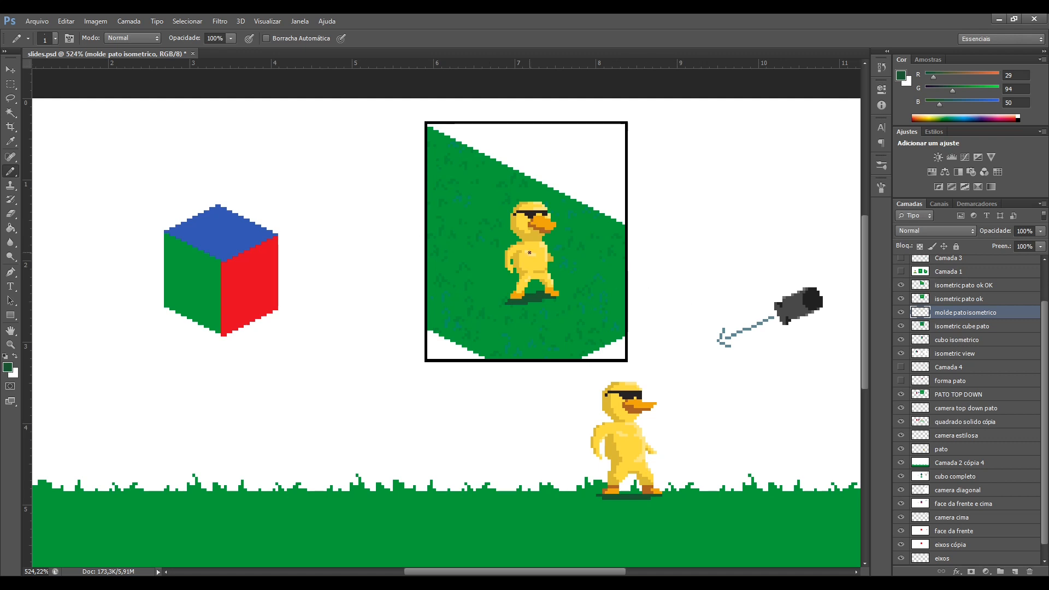
{"action": "scroll", "coordinate": [529, 253], "scroll_direction": "down", "scroll_amount": 2}
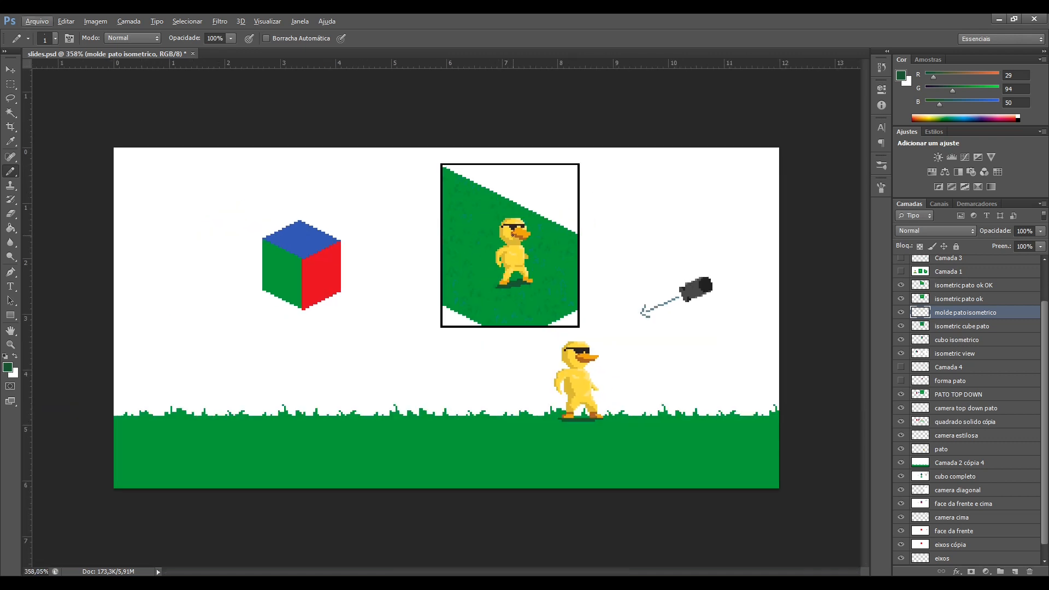
{"action": "scroll", "coordinate": [442, 317], "scroll_direction": "down", "scroll_amount": 1}
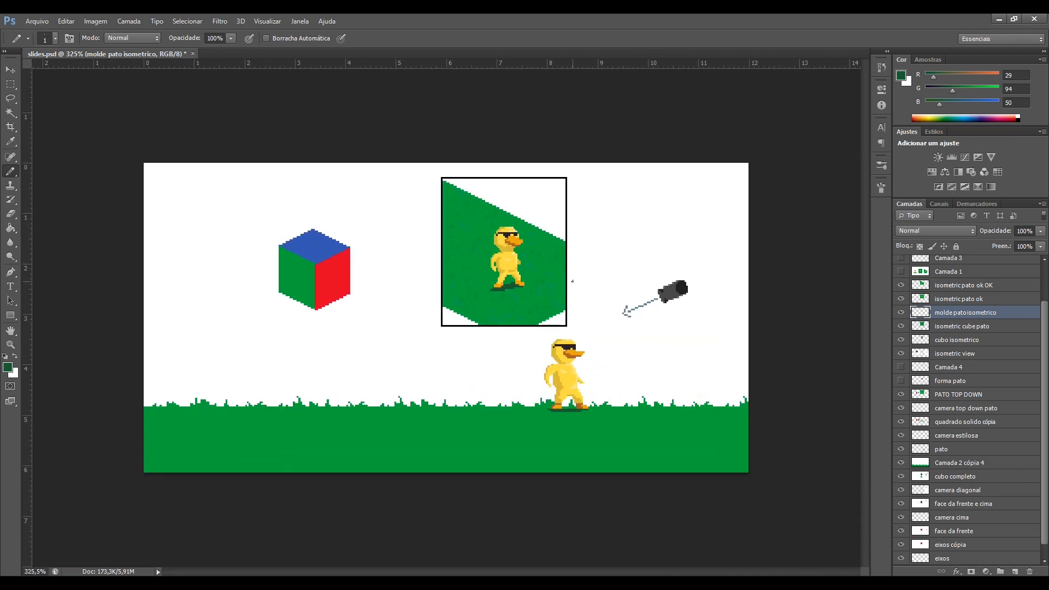
- Show the "Camada 1" layer to present the front, top-down and isometric ducks side by side
{"action": "scroll", "coordinate": [966, 388], "scroll_direction": "up", "scroll_amount": 2}
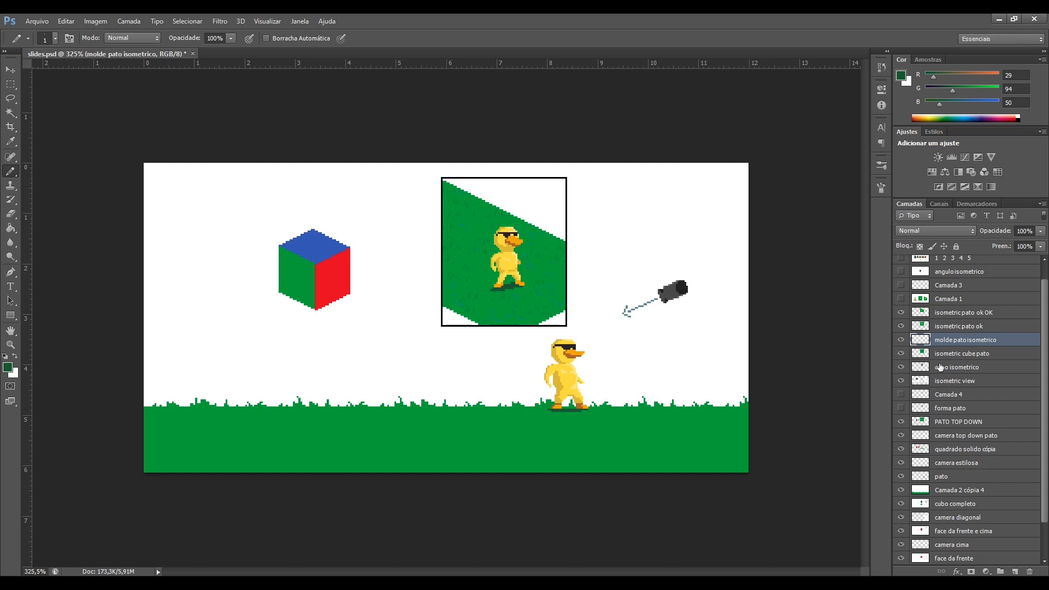
{"action": "left_click", "coordinate": [900, 299]}
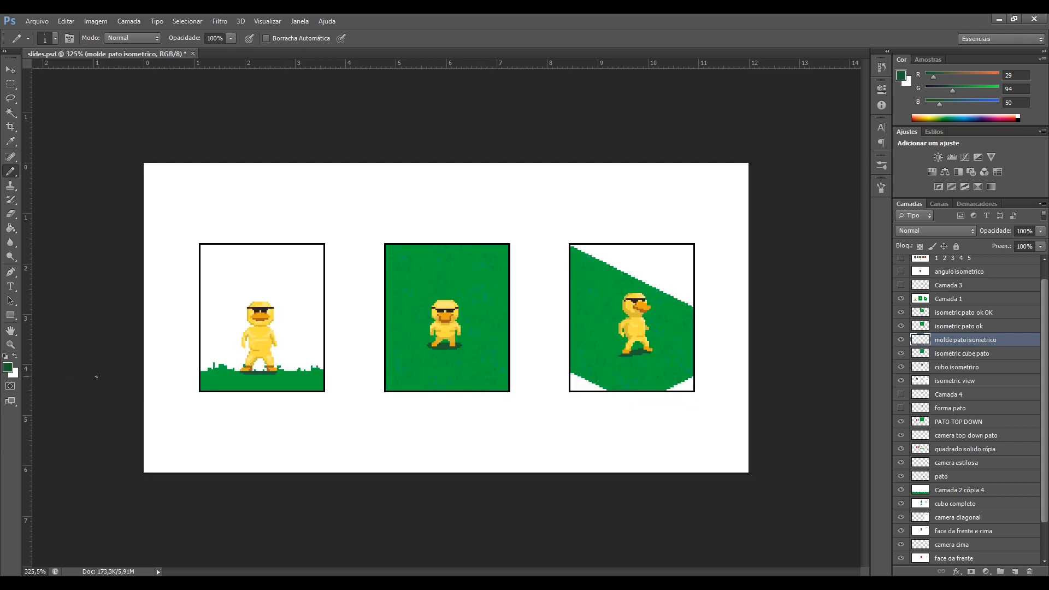
{"action": "scroll", "coordinate": [152, 367], "scroll_direction": "up", "scroll_amount": 2}
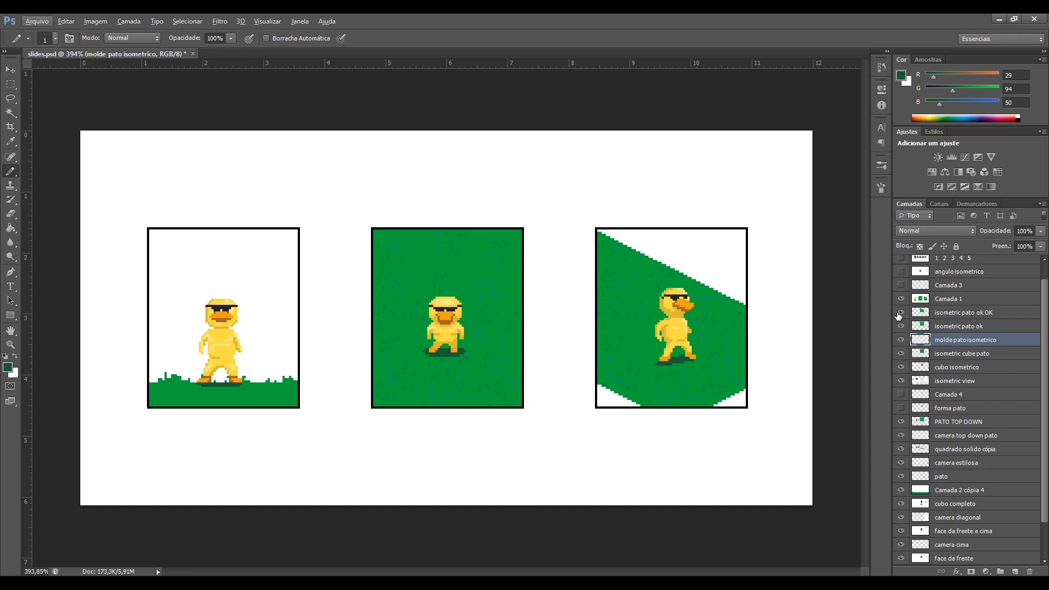
- Hide the layers from "Camada 1" down to "isometric view" and select the "PATO TOP DOWN" layer with its blue and red block
{"action": "left_click_drag", "start_coordinate": [902, 300], "coordinate": [903, 389]}
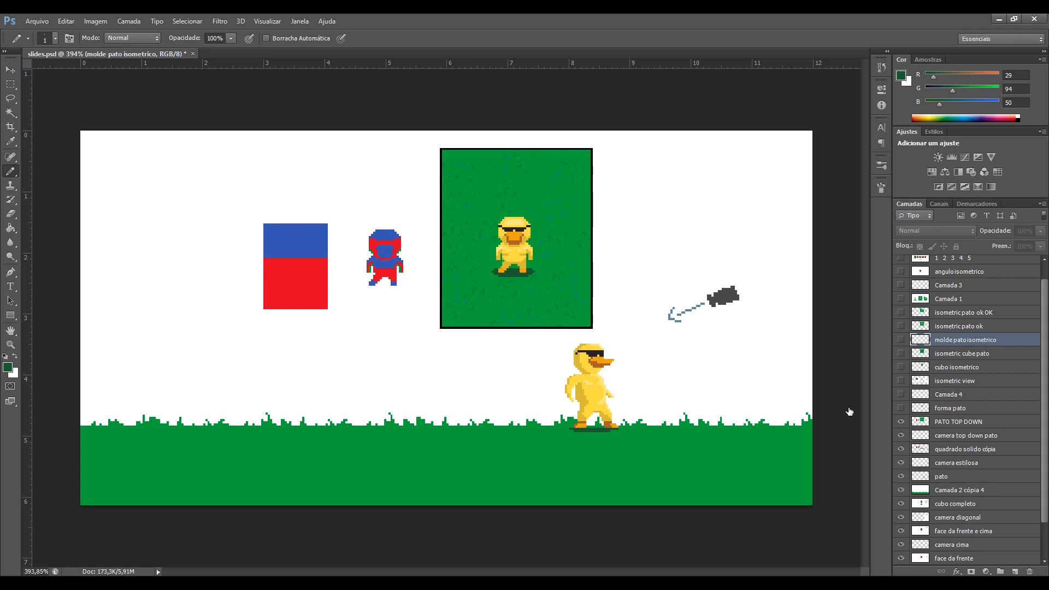
{"action": "left_click", "coordinate": [951, 422]}
{"action": "scroll", "coordinate": [267, 247], "scroll_direction": "up", "scroll_amount": 5}
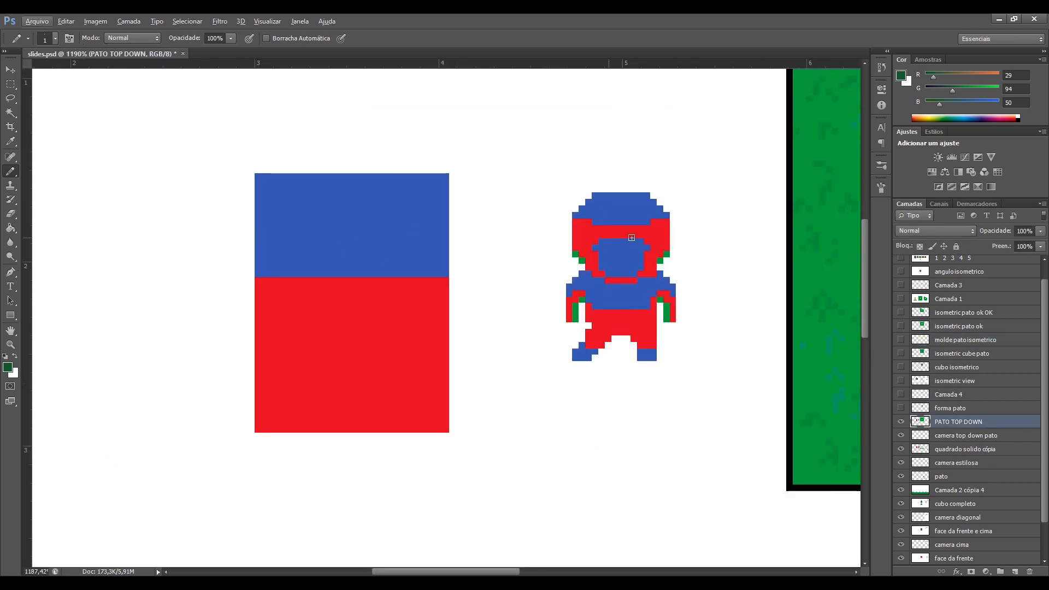
{"action": "scroll", "coordinate": [528, 238], "scroll_direction": "down", "scroll_amount": 1}
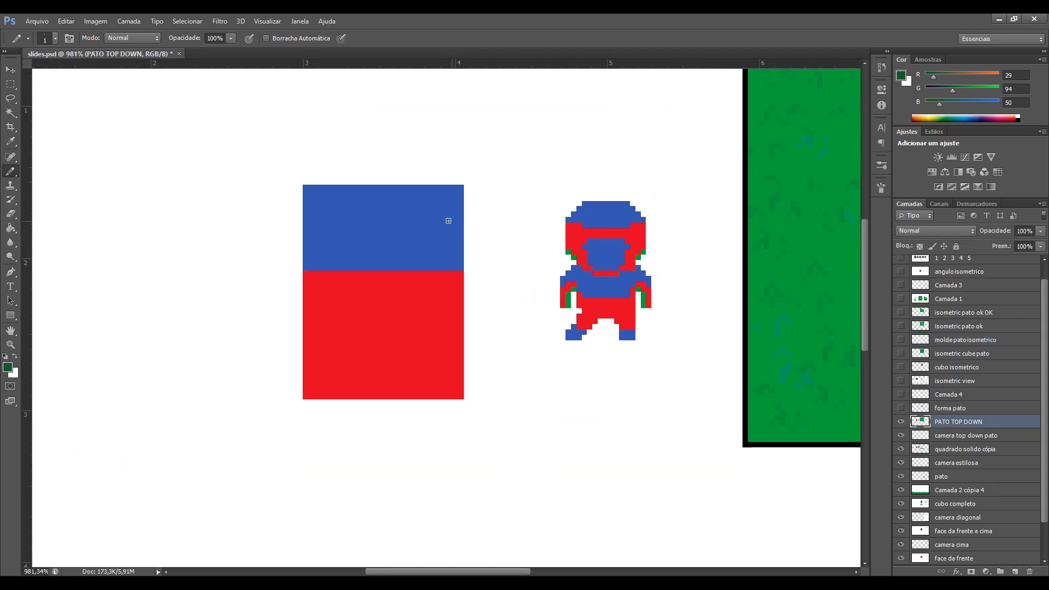
- Extend the block's blue face upward with its sampled blue using the pencil, and erase across the lower part of the red face
{"action": "left_click", "coordinate": [398, 215], "text": "alt"}
{"action": "mouse_move", "coordinate": [340, 169]}
{"action": "left_mouse_down"}
{"action": "mouse_move", "coordinate": [362, 180]}
{"action": "mouse_move", "coordinate": [323, 173]}
{"action": "mouse_move", "coordinate": [323, 115]}
{"action": "mouse_move", "coordinate": [448, 122]}
{"action": "mouse_move", "coordinate": [444, 200]}
{"action": "mouse_move", "coordinate": [452, 182]}
{"action": "mouse_move", "coordinate": [439, 147]}
{"action": "mouse_move", "coordinate": [342, 145]}
{"action": "mouse_move", "coordinate": [370, 192]}
{"action": "mouse_move", "coordinate": [399, 176]}
{"action": "mouse_move", "coordinate": [360, 148]}
{"action": "left_mouse_up"}
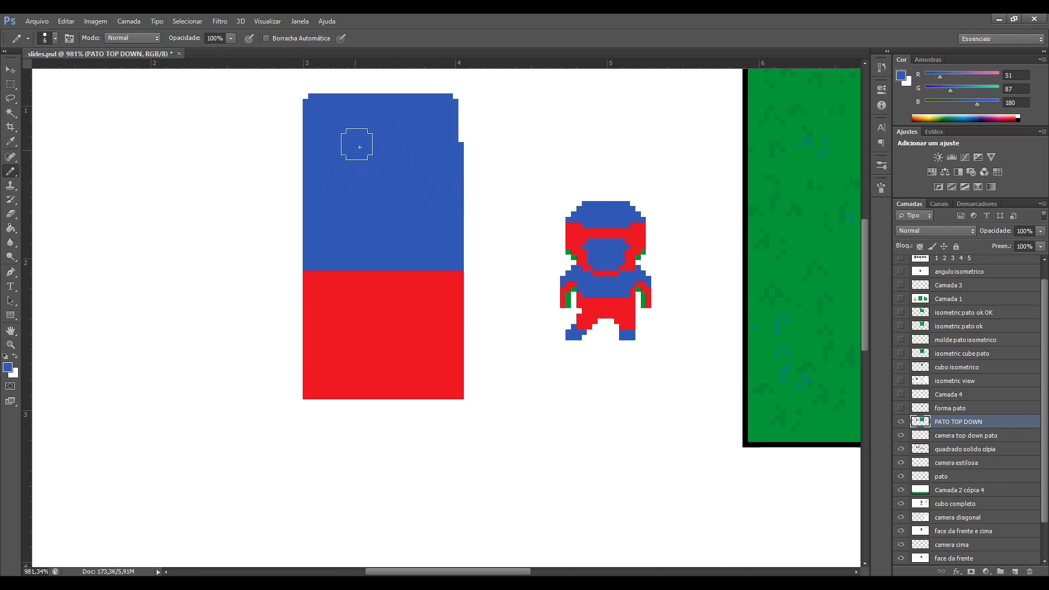
{"action": "key", "text": "e"}
{"action": "key", "text": "bracketright"}
{"action": "key", "text": "bracketright"}
{"action": "key", "text": "bracketright"}
{"action": "key", "text": "bracketright"}
{"action": "key", "text": "bracketright"}
{"action": "key", "text": "bracketright"}
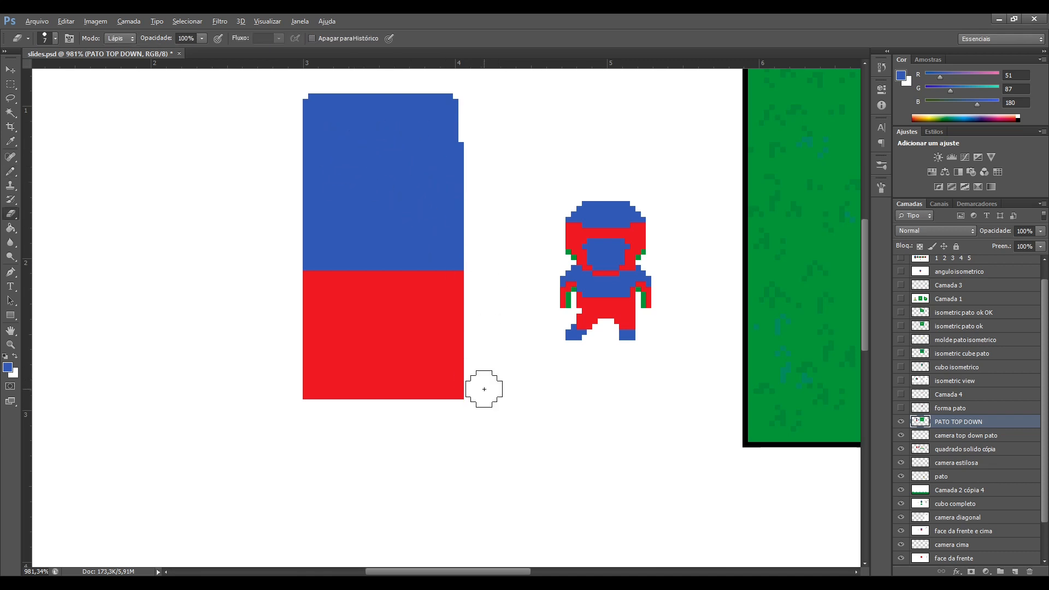
{"action": "left_click_drag", "start_coordinate": [473, 381], "coordinate": [193, 372]}
{"action": "scroll", "coordinate": [497, 291], "scroll_direction": "down", "scroll_amount": 5}
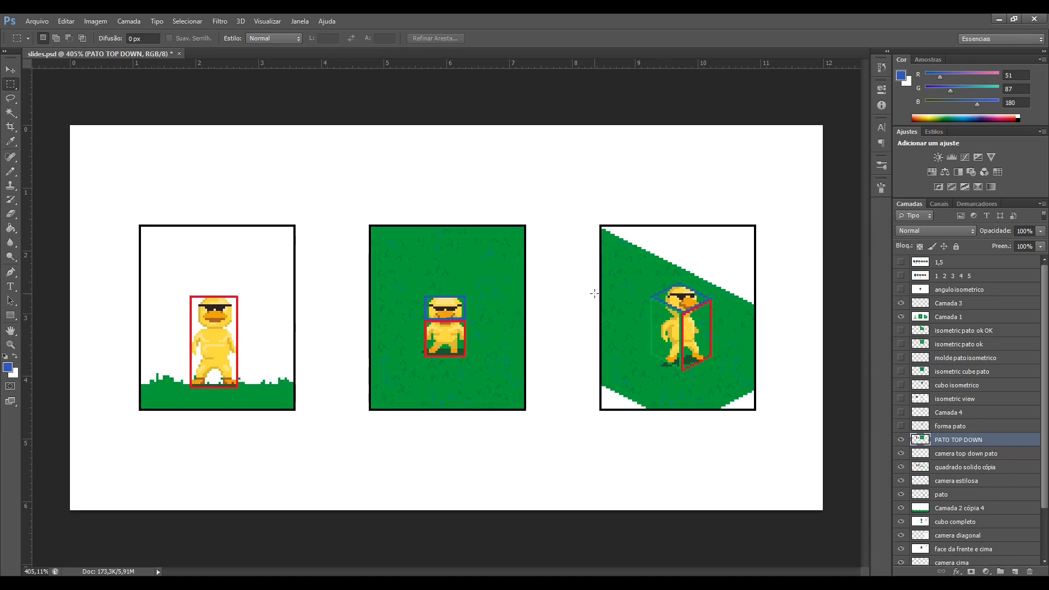
- Show the "angulo isometrico" layer and examine the 30° angles between the cube's base edges and the horizontal line
{"action": "left_click", "coordinate": [901, 290]}
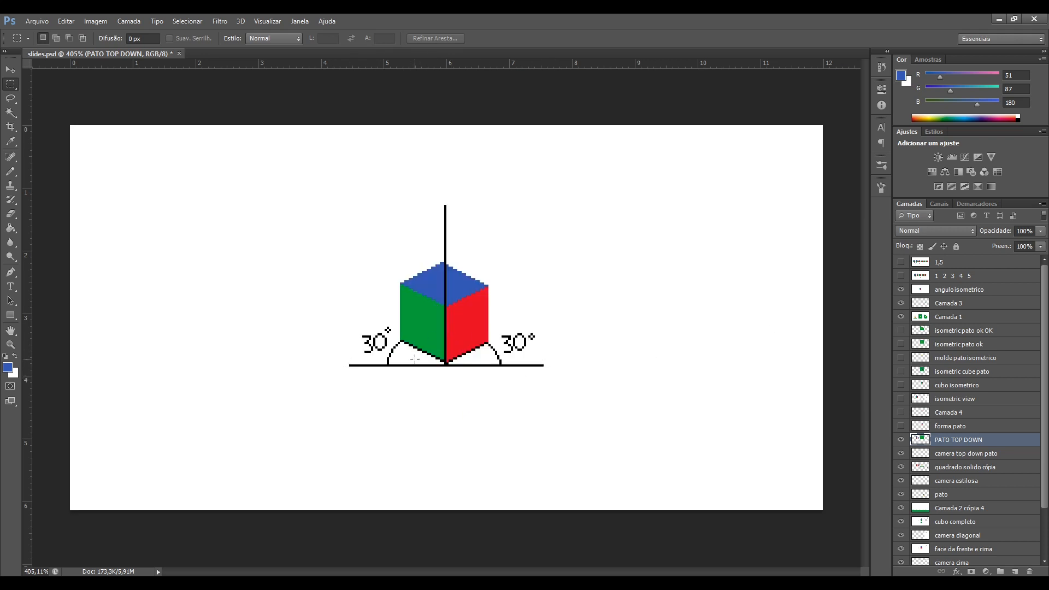
{"action": "scroll", "coordinate": [438, 357], "scroll_direction": "up", "scroll_amount": 4}
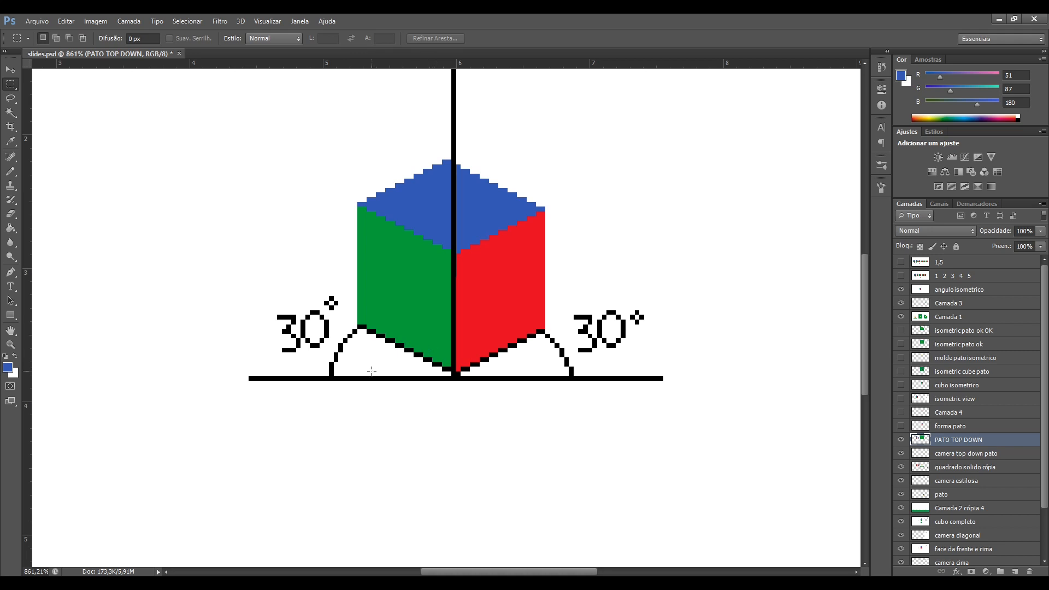
{"action": "scroll", "coordinate": [543, 310], "scroll_direction": "down", "scroll_amount": 6}
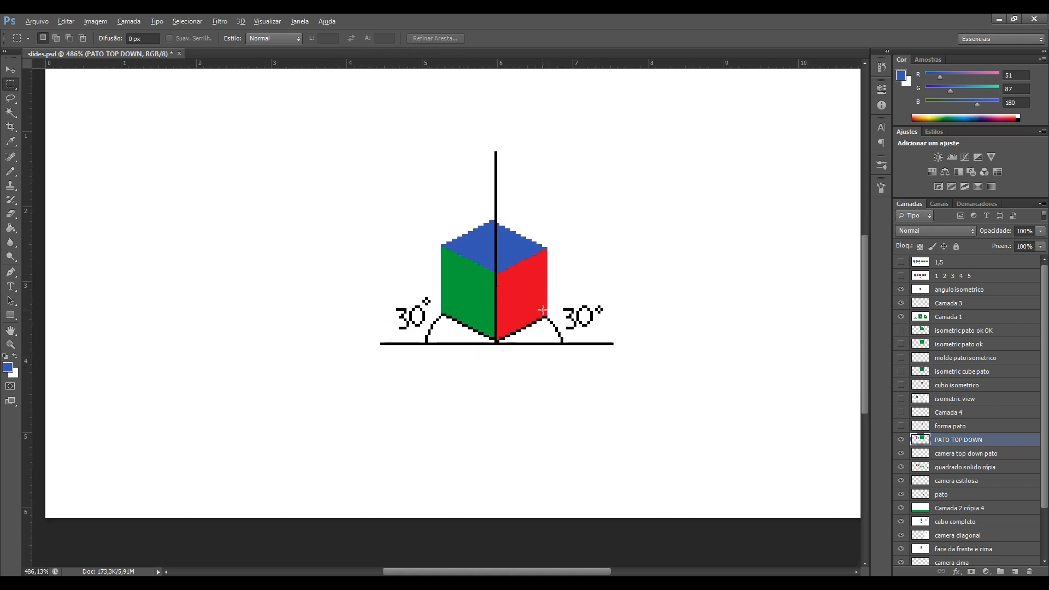
{"action": "scroll", "coordinate": [492, 308], "scroll_direction": "down", "scroll_amount": 1}
{"action": "scroll", "coordinate": [445, 305], "scroll_direction": "up", "scroll_amount": 2}
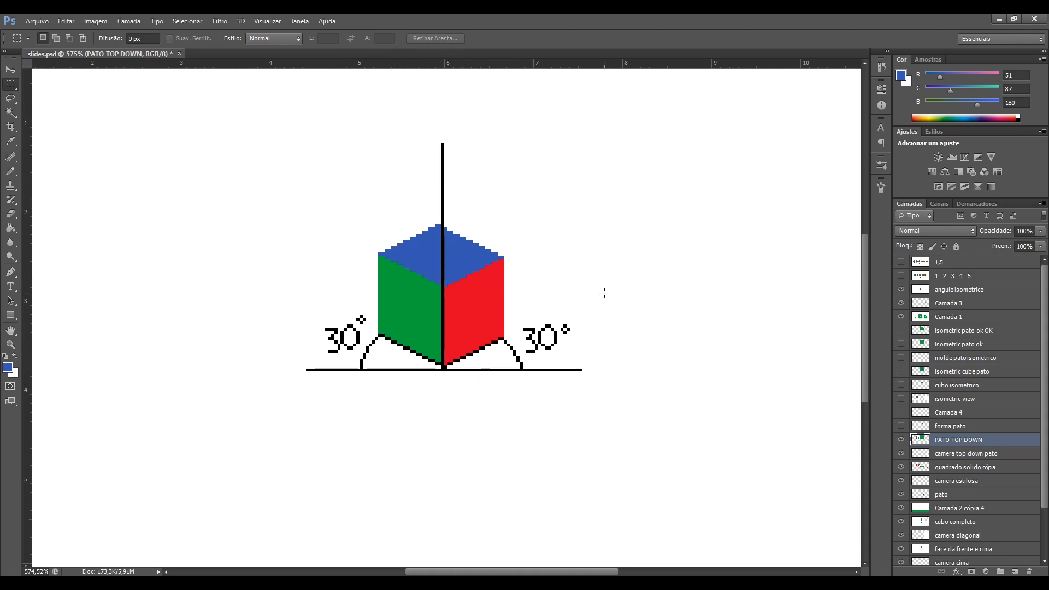
{"action": "scroll", "coordinate": [499, 274], "scroll_direction": "down", "scroll_amount": 1}
{"action": "scroll", "coordinate": [449, 314], "scroll_direction": "up", "scroll_amount": 2}
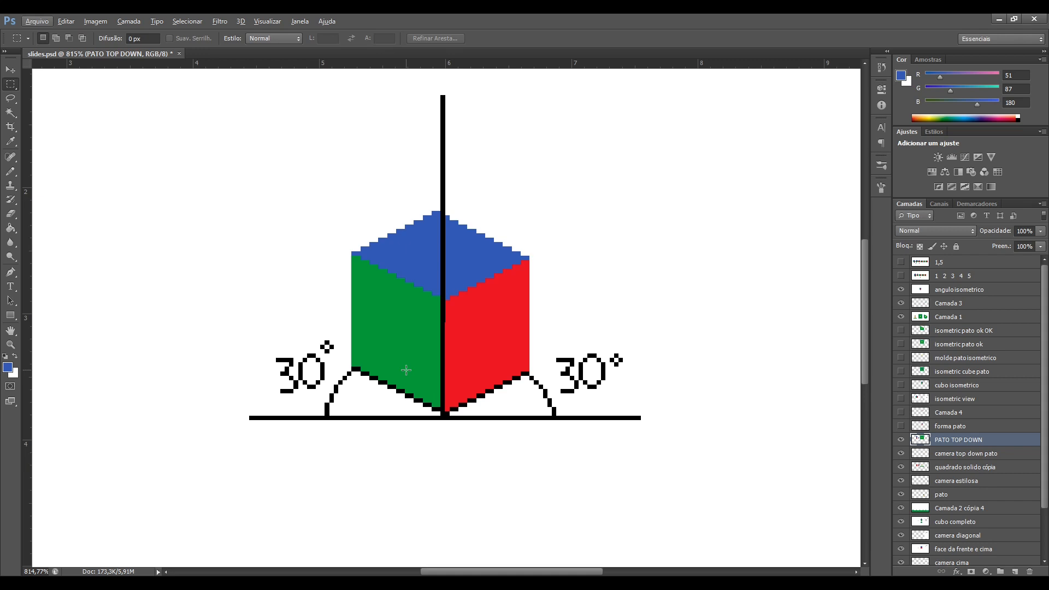
{"action": "scroll", "coordinate": [502, 370], "scroll_direction": "up", "scroll_amount": 5}
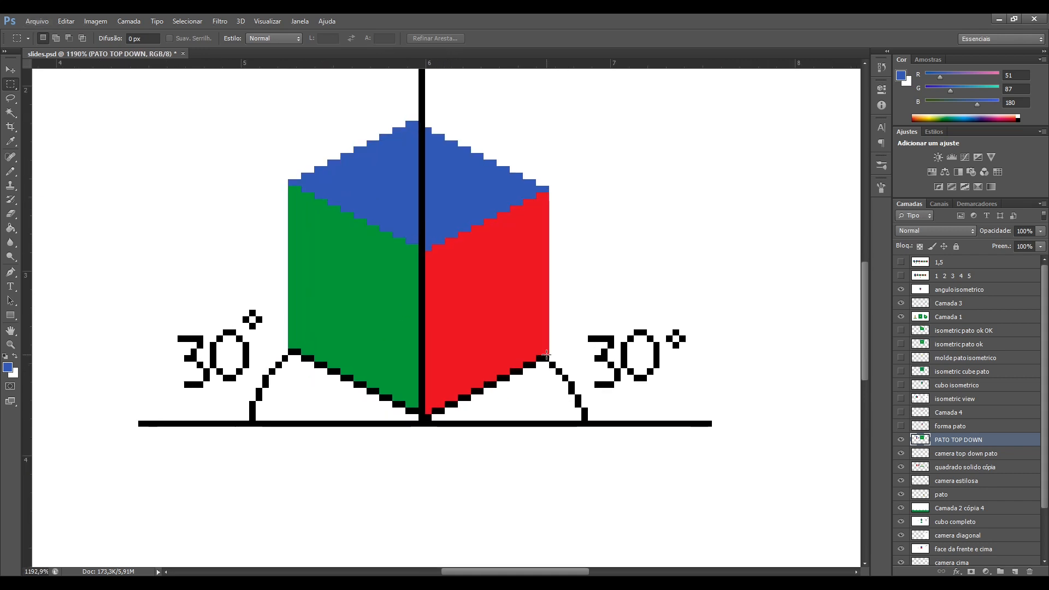
- Sample the cube's red and draw a short stair-stepped diagonal beside the cube on the "angulo isometrico" layer with a 1 px pencil
{"action": "key", "text": "b"}
{"action": "key", "text": "bracketleft"}
{"action": "key", "text": "bracketleft"}
{"action": "key", "text": "bracketleft"}
{"action": "key", "text": "bracketleft"}
{"action": "key", "text": "bracketleft"}
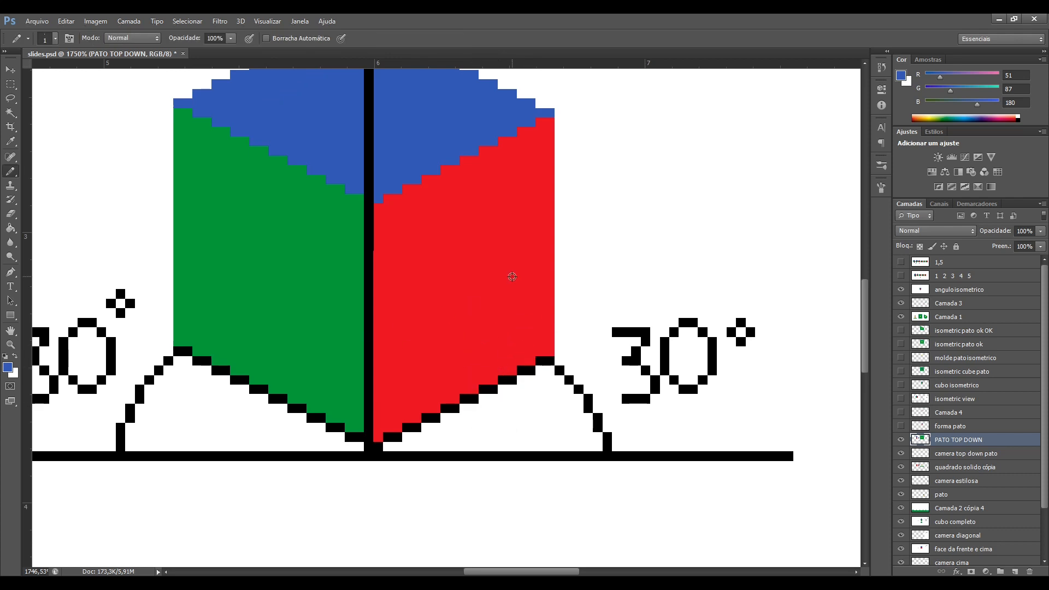
{"action": "left_click", "coordinate": [516, 280], "text": "alt"}
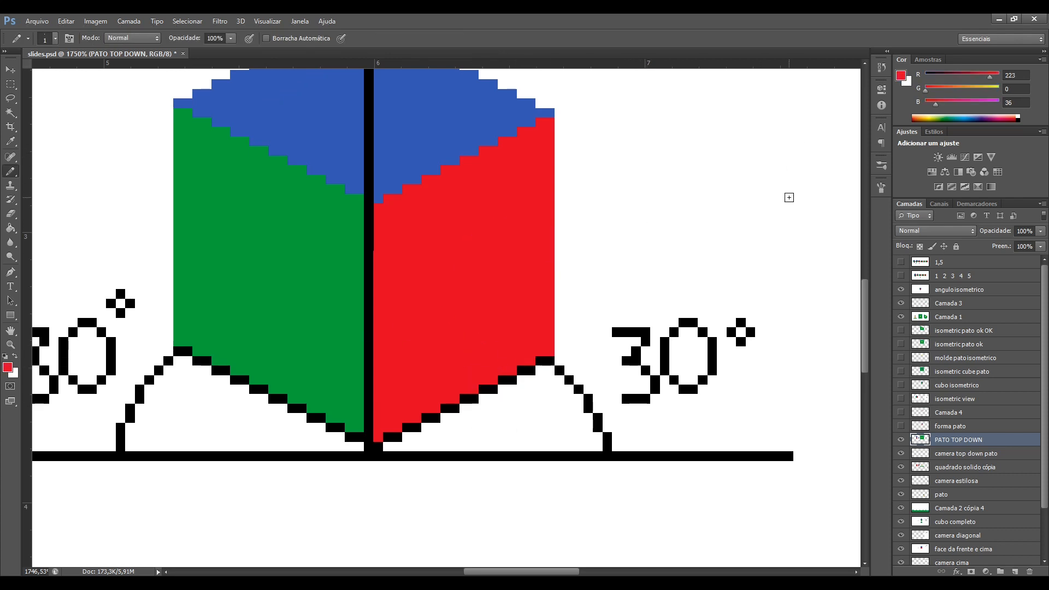
{"action": "left_click", "coordinate": [934, 292]}
{"action": "left_click_drag", "start_coordinate": [636, 209], "coordinate": [726, 164]}
{"action": "scroll", "coordinate": [700, 195], "scroll_direction": "down", "scroll_amount": 5}
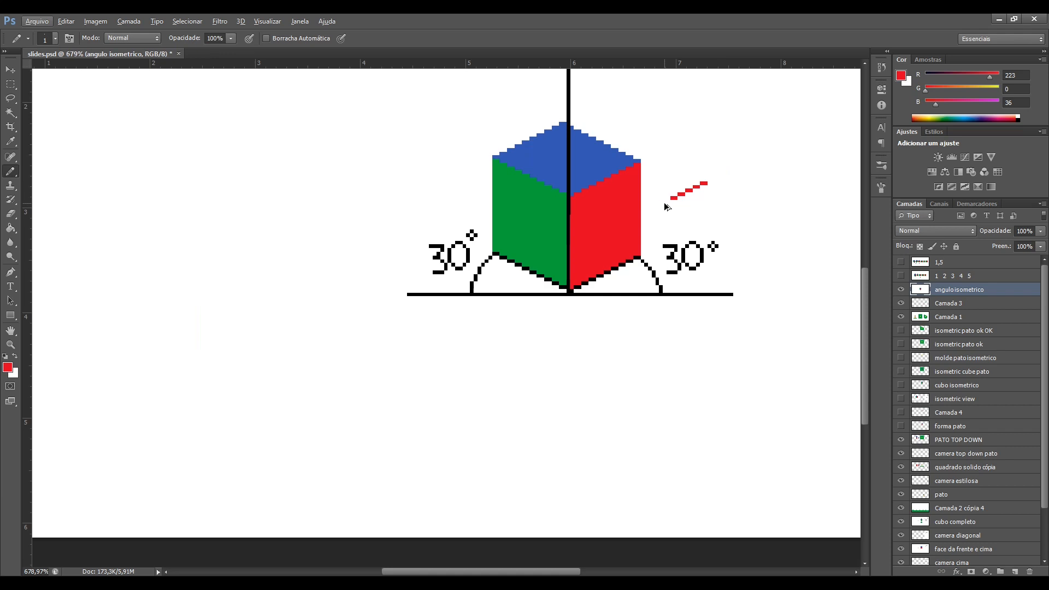
- Undo the red stair-stepped line and the layer selection made for it
{"action": "key", "text": "ctrl+alt+z"}
{"action": "key", "text": "ctrl+alt+z"}
{"action": "key", "text": "ctrl+alt+z"}
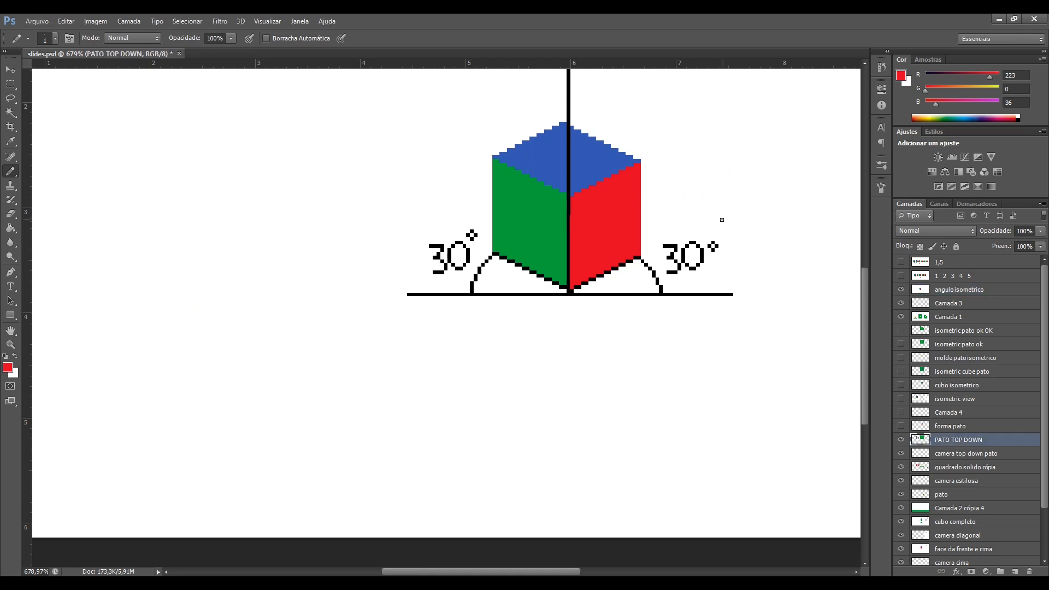
- Select the "angulo isometrico" layer and examine the pixel steps along the edges of the cube's blue top face
{"action": "left_click", "coordinate": [950, 290]}
{"action": "scroll", "coordinate": [608, 265], "scroll_direction": "down", "scroll_amount": 1}
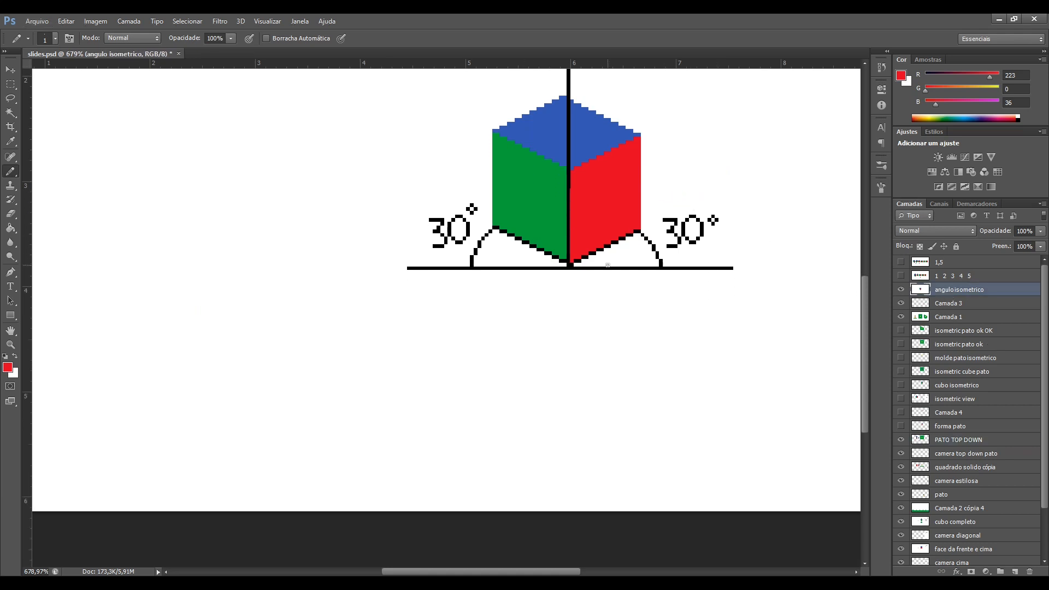
{"action": "left_click_drag", "start_coordinate": [635, 182], "coordinate": [573, 322]}
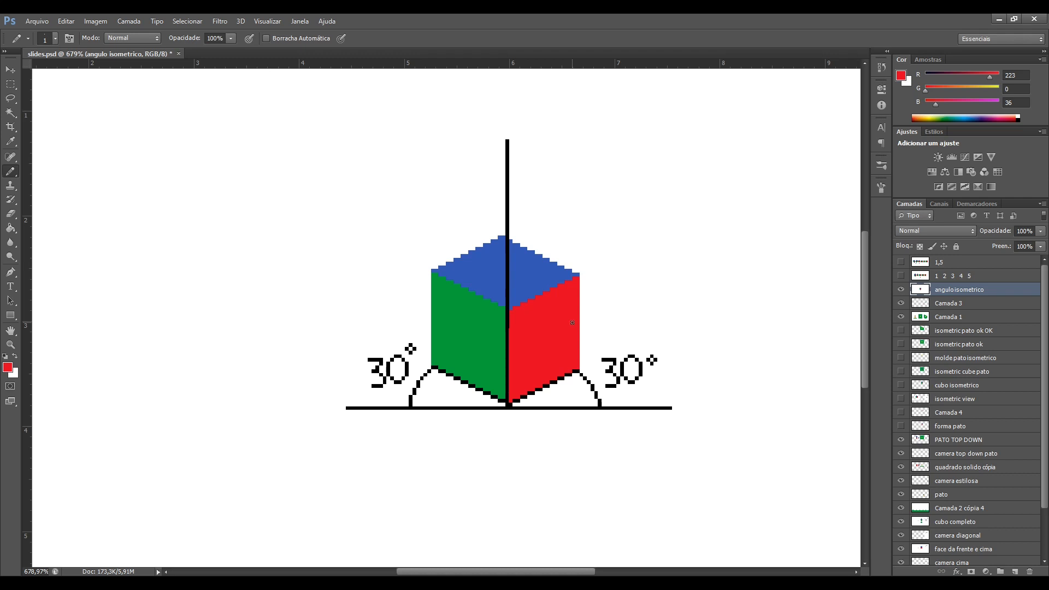
{"action": "scroll", "coordinate": [563, 306], "scroll_direction": "up", "scroll_amount": 5}
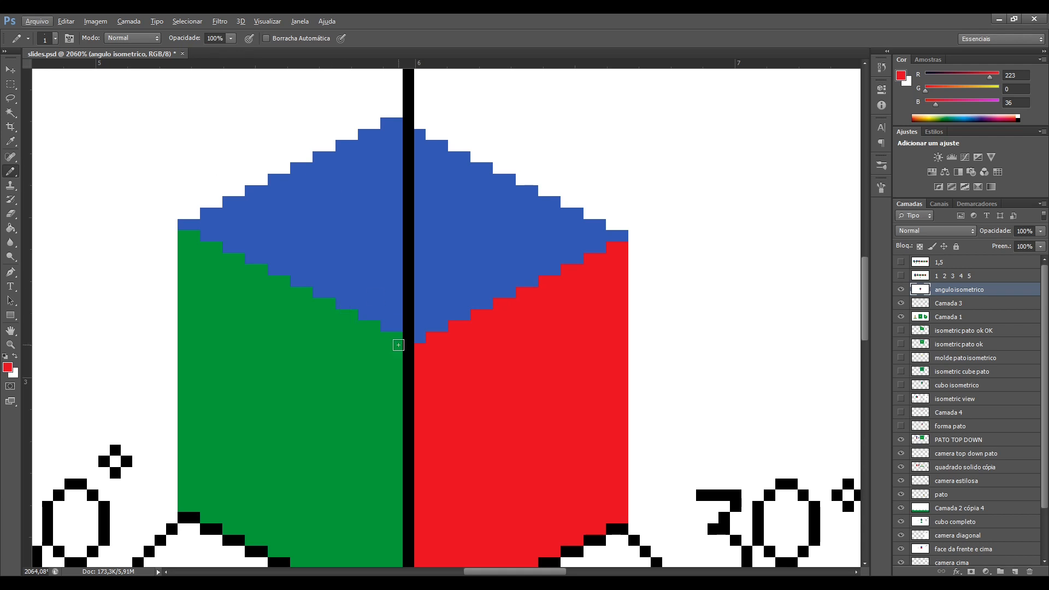
{"action": "scroll", "coordinate": [576, 273], "scroll_direction": "up", "scroll_amount": 2}
{"action": "scroll", "coordinate": [575, 273], "scroll_direction": "up", "scroll_amount": 1}
{"action": "key", "text": "alt"}
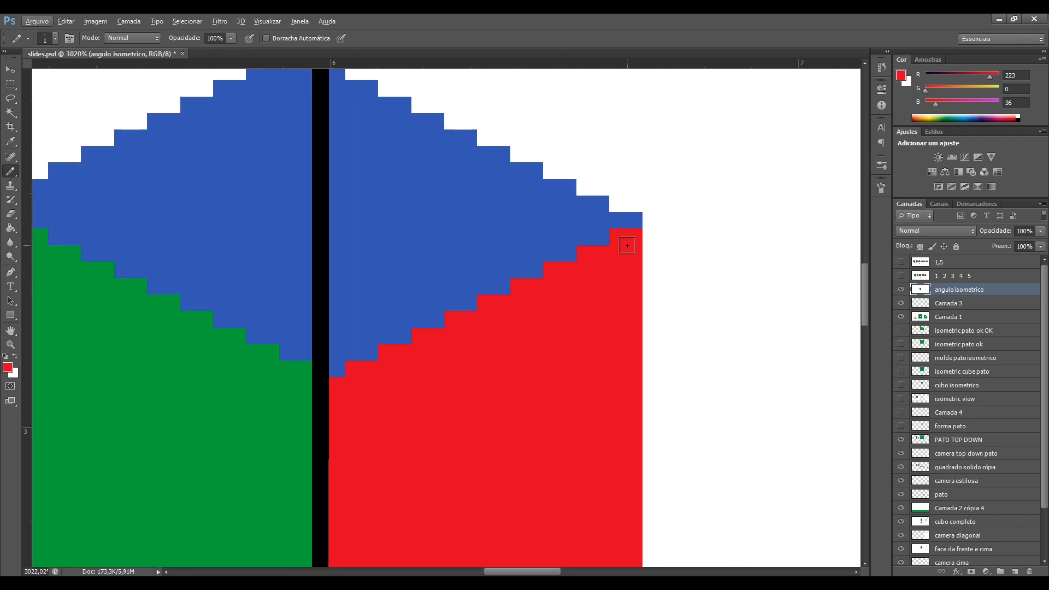
{"action": "scroll", "coordinate": [699, 153], "scroll_direction": "down", "scroll_amount": 8}
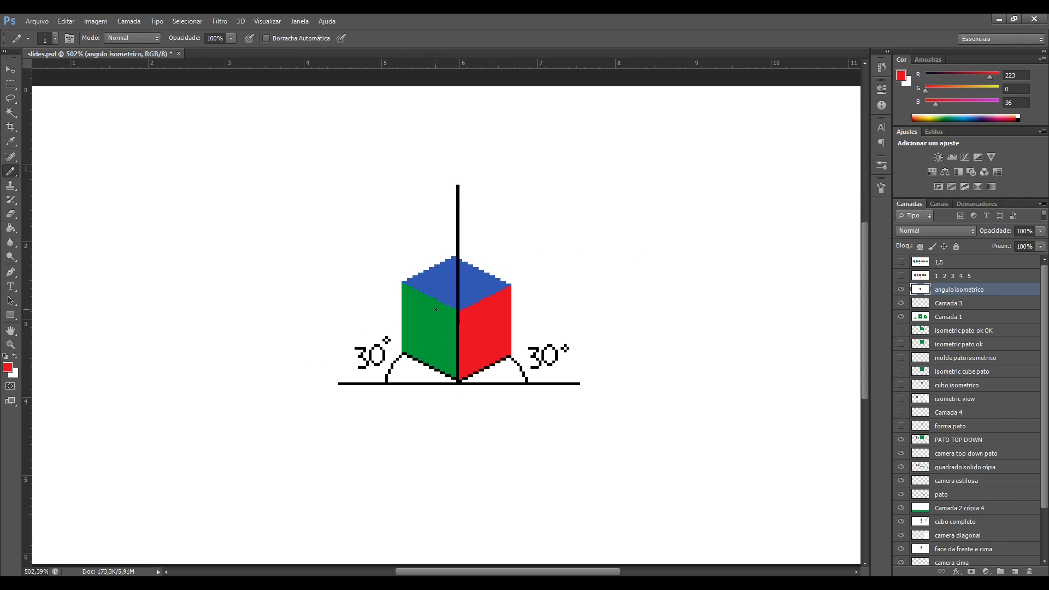
- Show the "1 2 3 4 5" layer to present the five numbered cubes with different edge slopes
{"action": "left_click", "coordinate": [901, 275]}
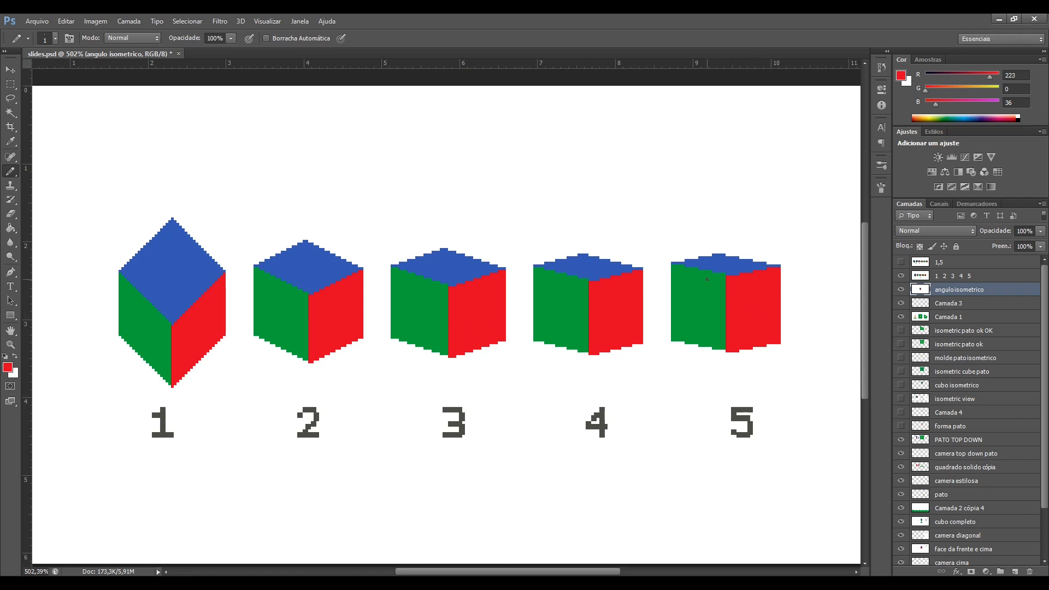
{"action": "scroll", "coordinate": [622, 276], "scroll_direction": "down", "scroll_amount": 2}
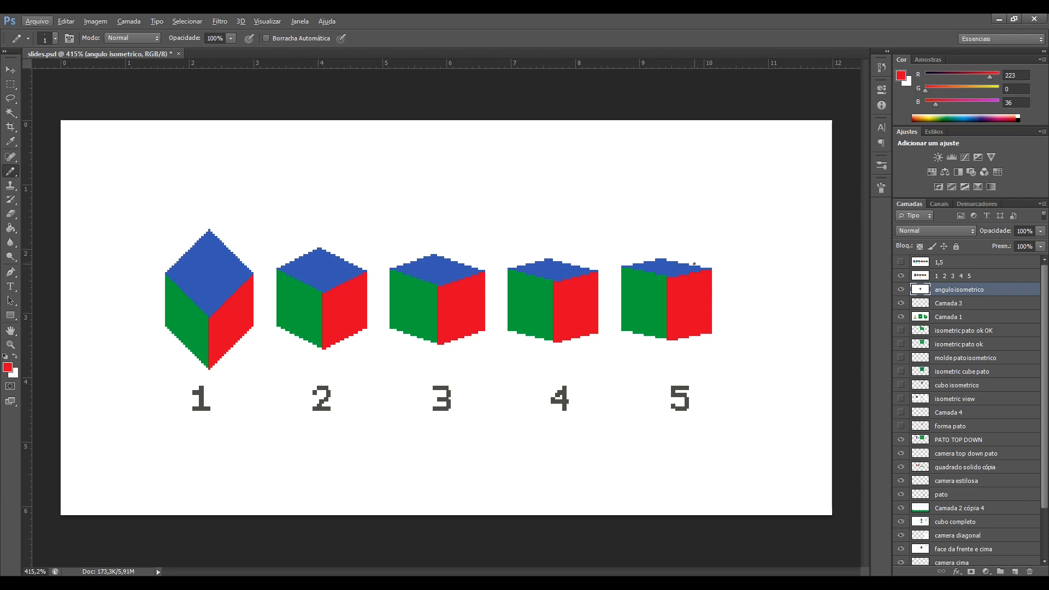
- Switch between the uppermost layers and leave the "1,5" layer selected
{"action": "key", "text": "alt+bracketright"}
{"action": "key", "text": "alt+bracketright"}
{"action": "key", "text": "alt+bracketleft"}
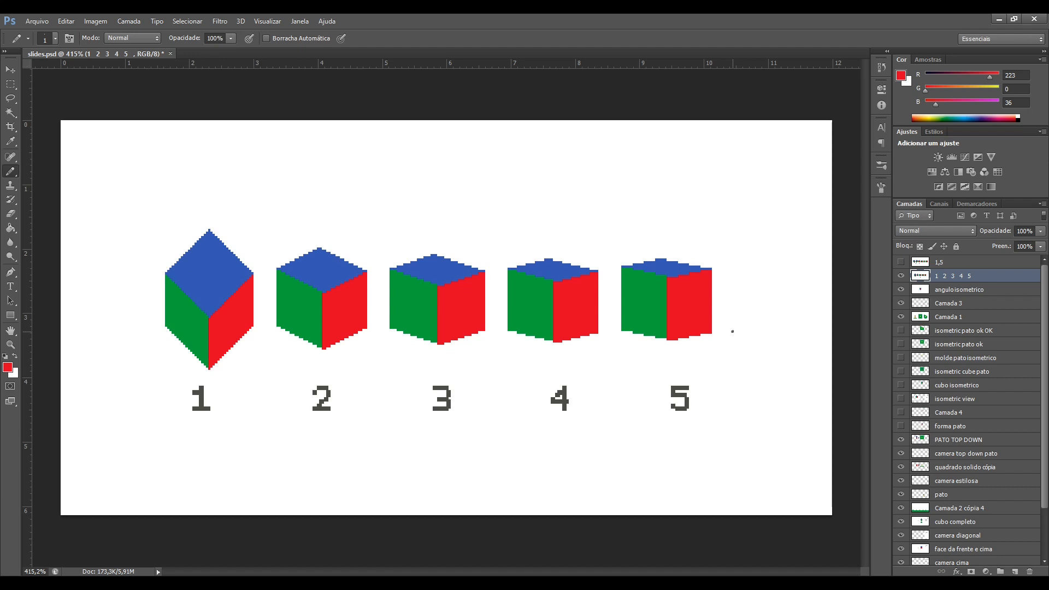
{"action": "key", "text": "alt+bracketleft"}
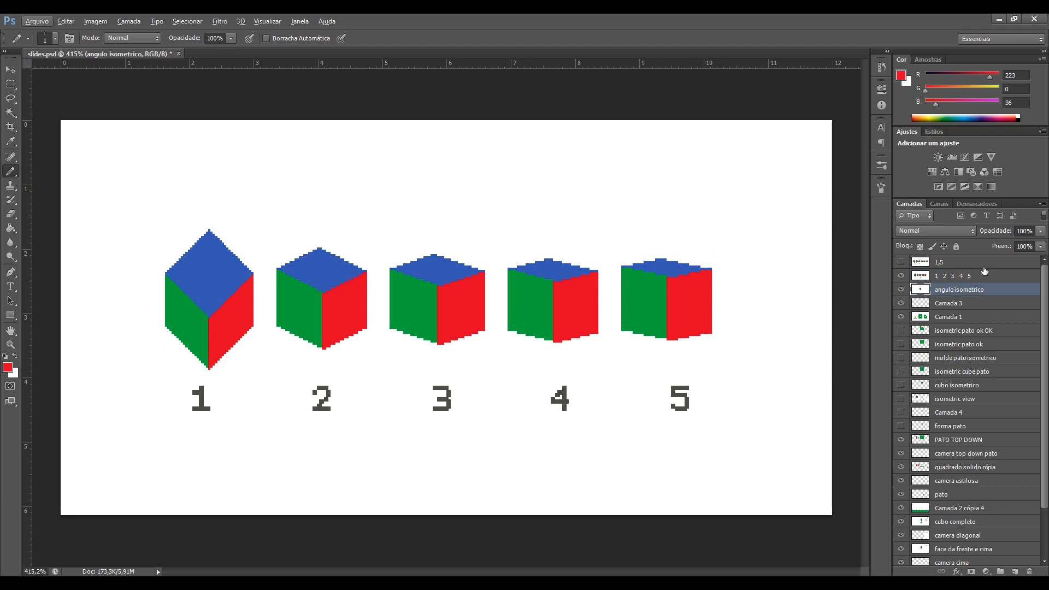
{"action": "key", "text": "alt+bracketright"}
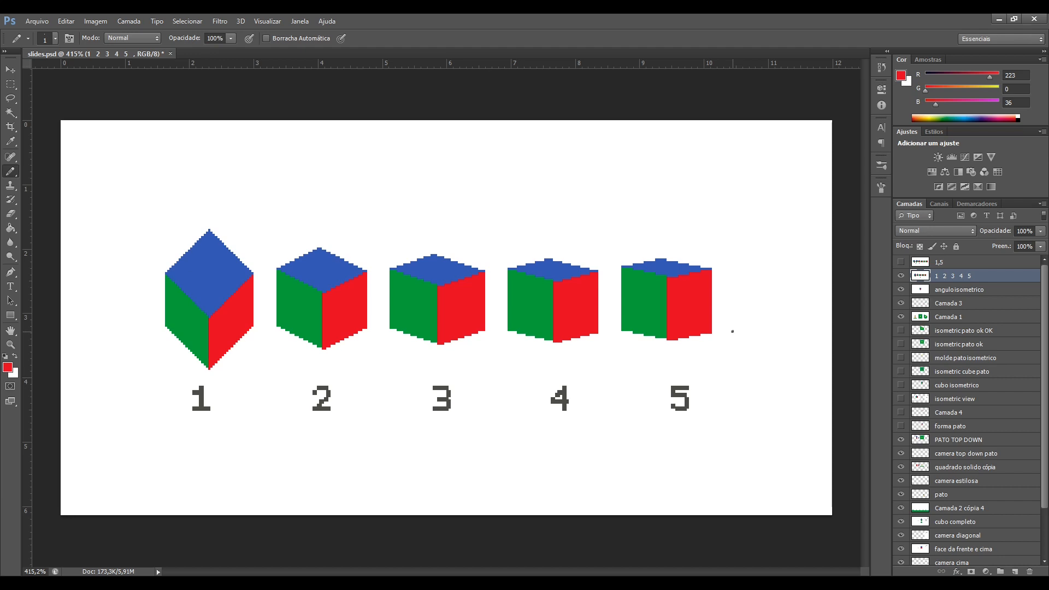
{"action": "key", "text": "alt+bracketleft"}
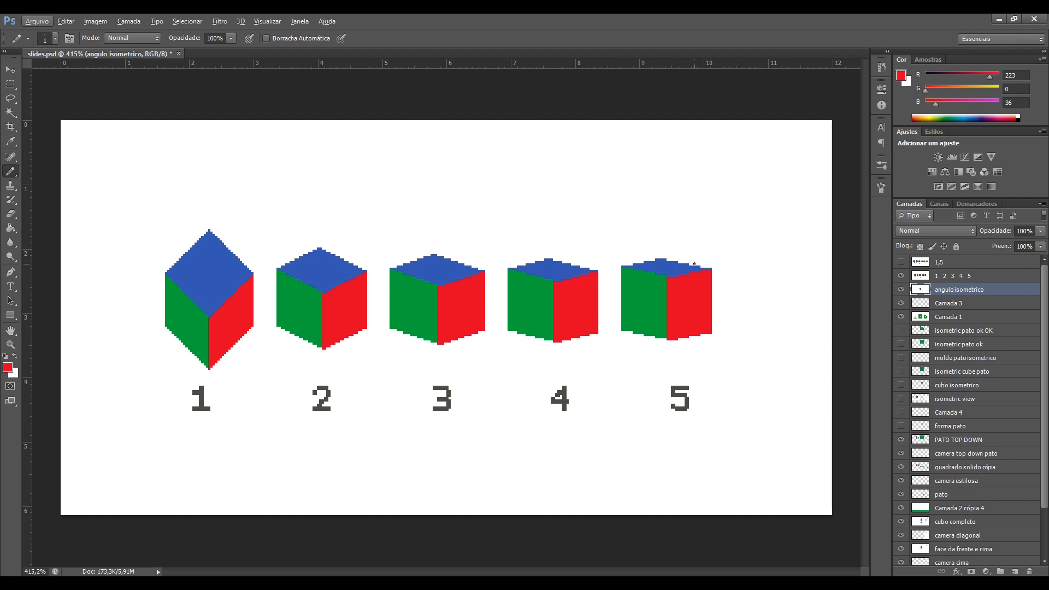
{"action": "key", "text": "alt+bracketright"}
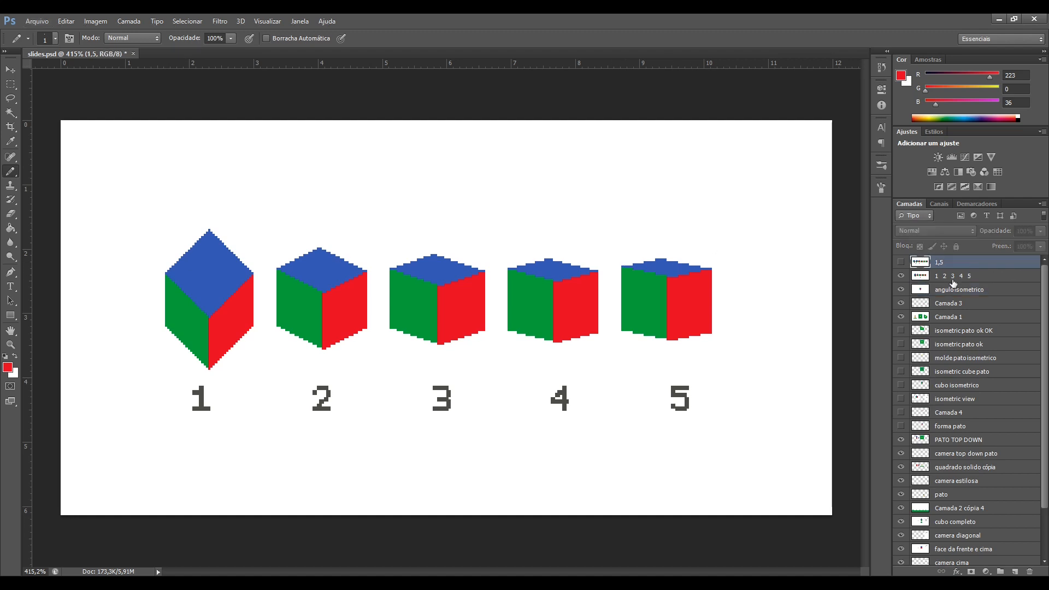